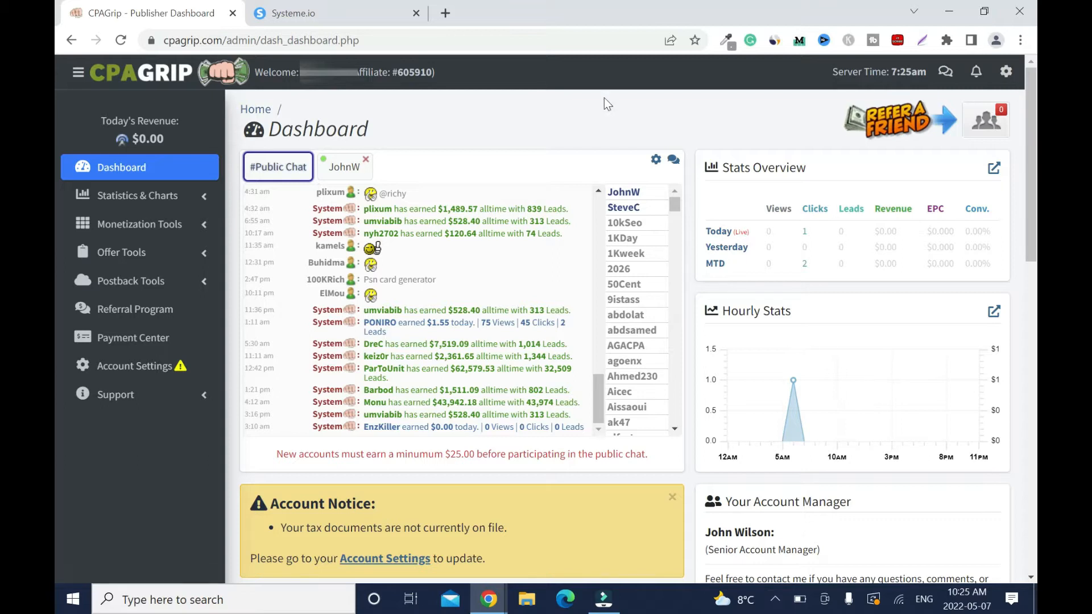
Open the My Offers list of the CPA network and look over the available offers
{"action": "left_click", "coordinate": [169, 260]}
{"action": "left_click", "coordinate": [137, 287]}
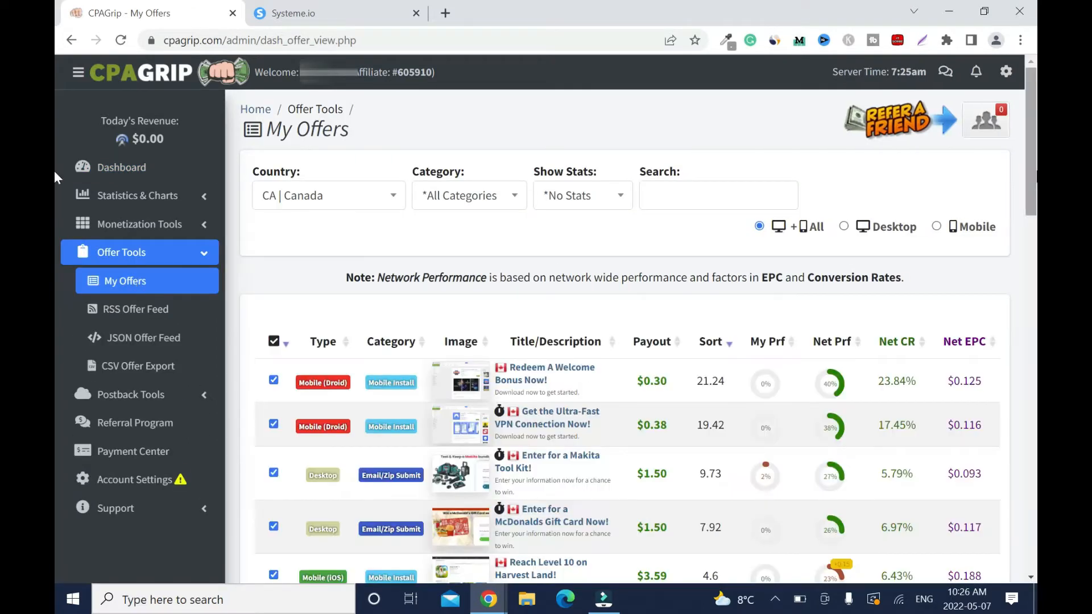
{"action": "scroll", "coordinate": [55, 178], "scroll_direction": "down", "scroll_amount": 3}
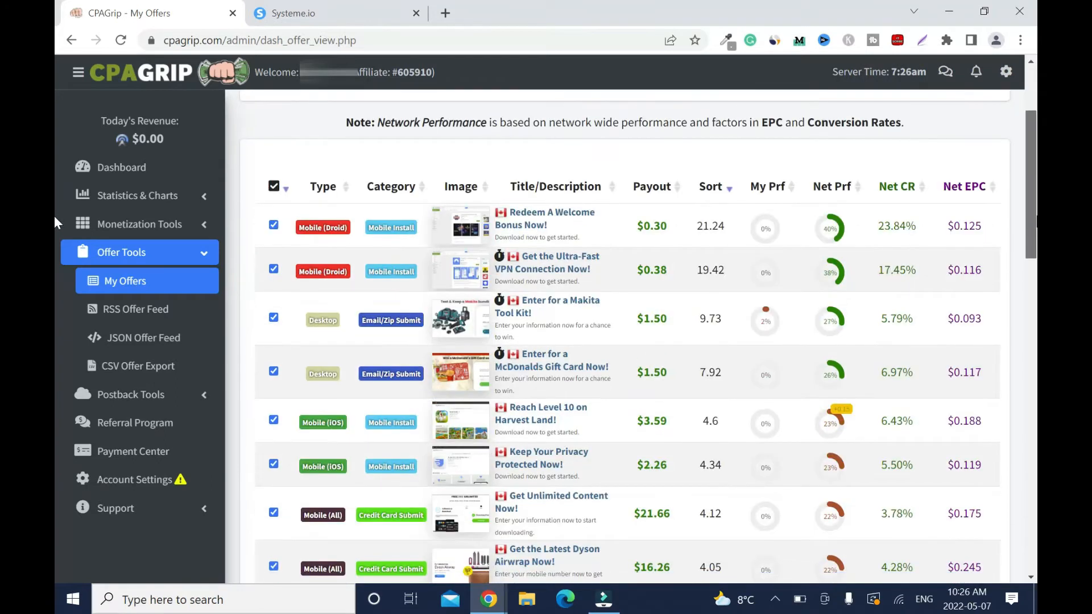
{"action": "scroll", "coordinate": [55, 194], "scroll_direction": "up", "scroll_amount": 2}
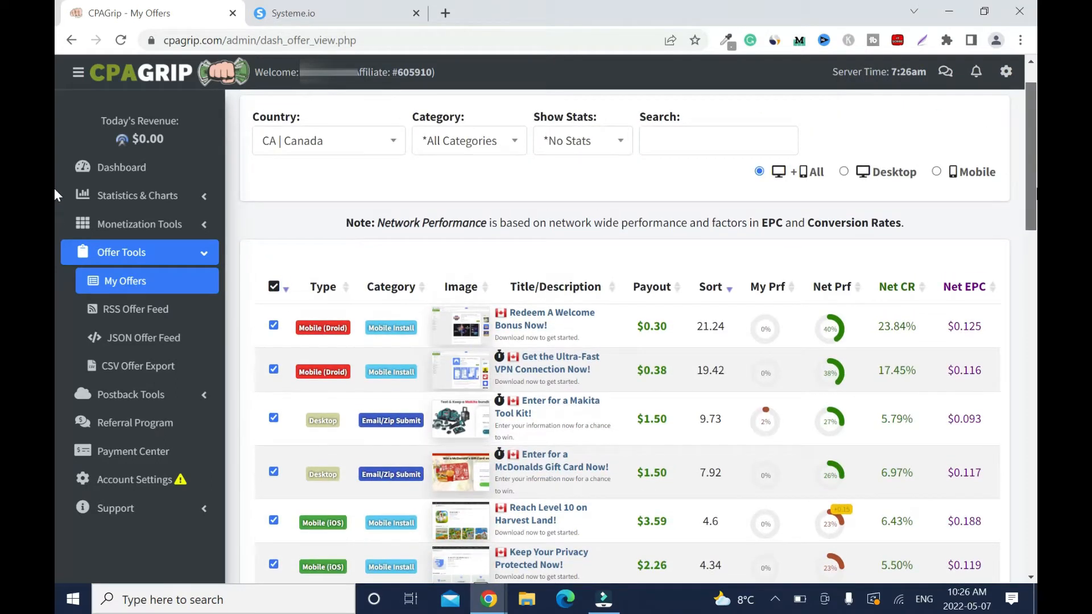
Filter the offer list by country to US | United States
{"action": "left_click", "coordinate": [378, 147]}
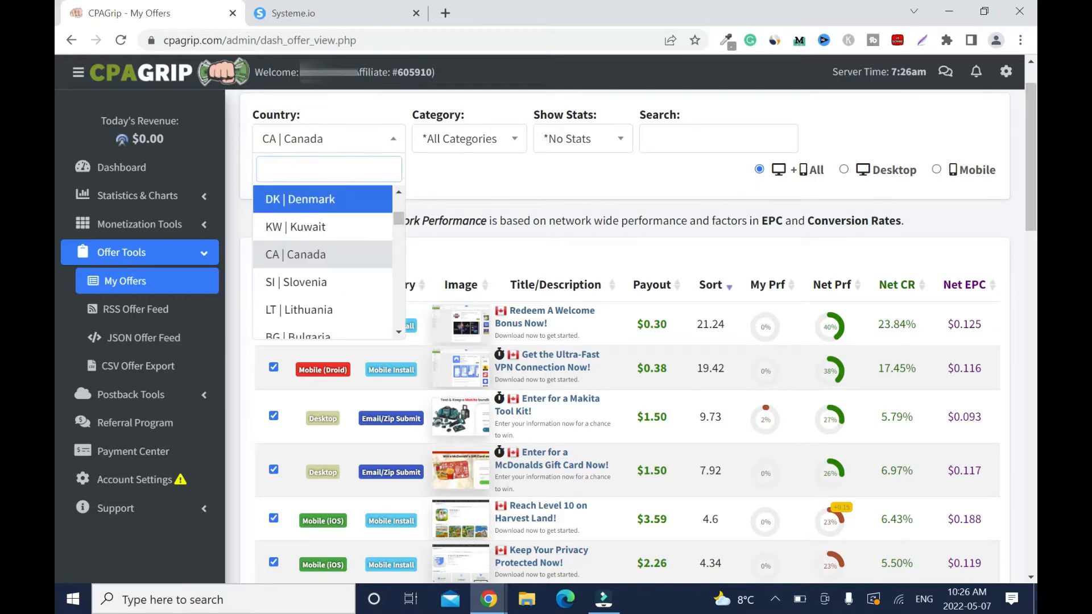
{"action": "type", "text": "us"}
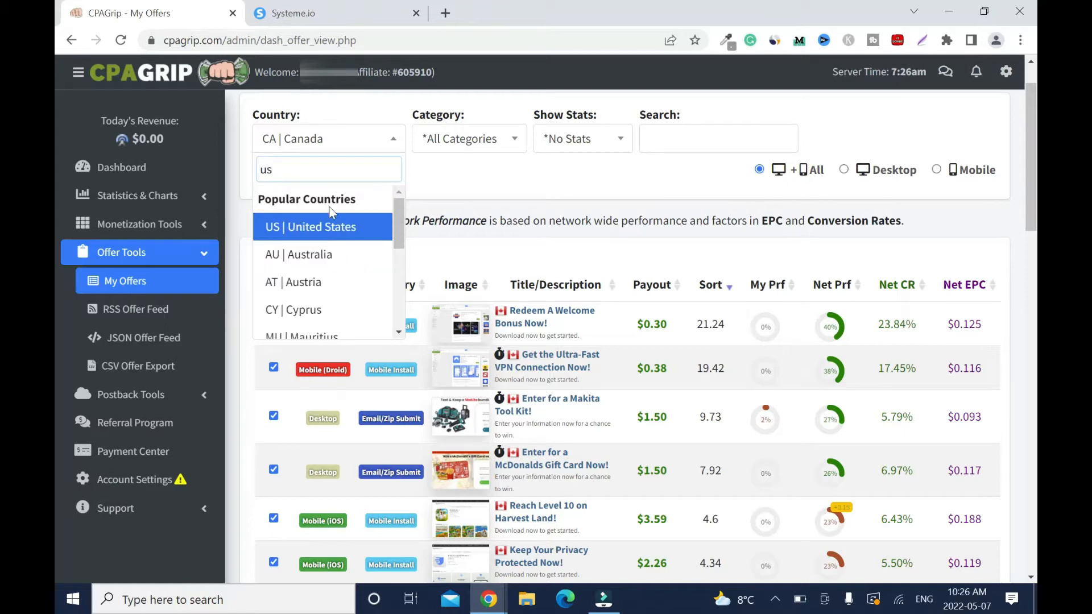
{"action": "left_click", "coordinate": [332, 231]}
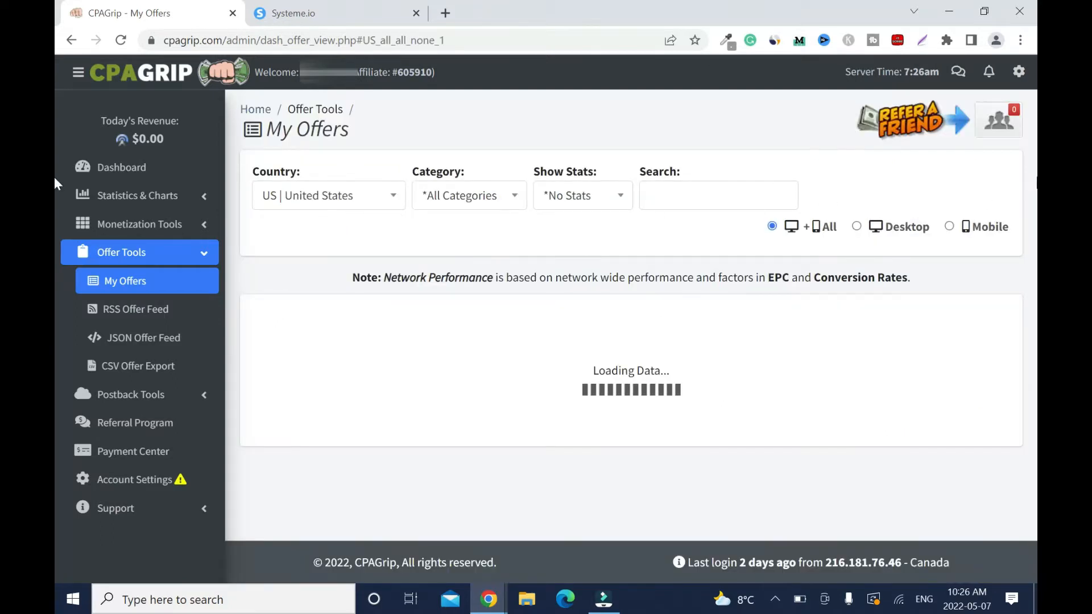
Browse the payouts and network performance of the United States offers and view the details of "Get a $750 Paypal Gift Card!"
{"action": "scroll", "coordinate": [55, 171], "scroll_direction": "down", "scroll_amount": 4}
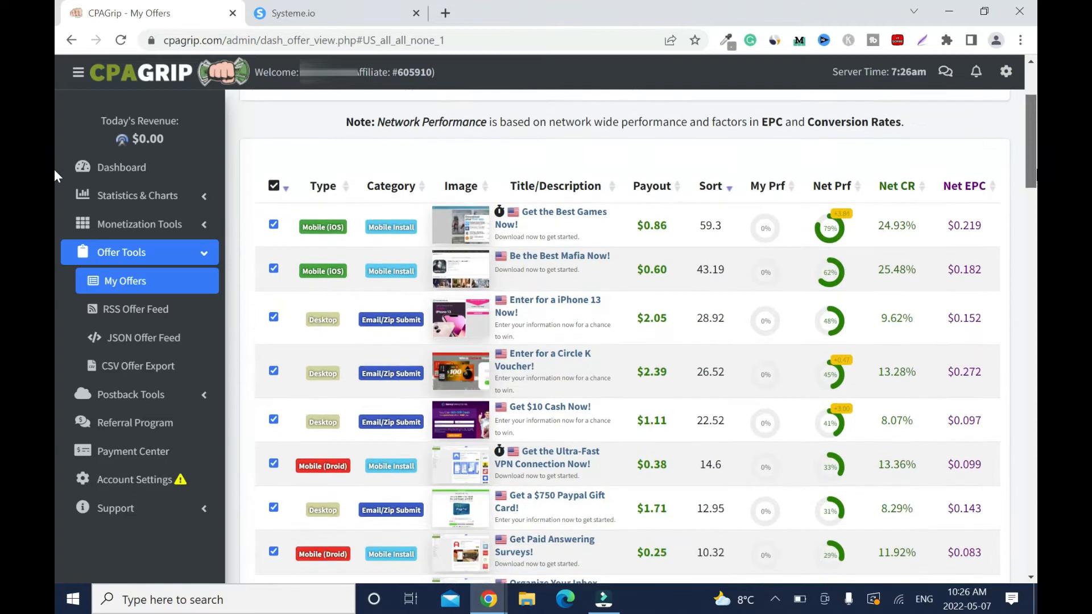
{"action": "scroll", "coordinate": [54, 179], "scroll_direction": "down", "scroll_amount": 1}
{"action": "scroll", "coordinate": [53, 181], "scroll_direction": "up", "scroll_amount": 3}
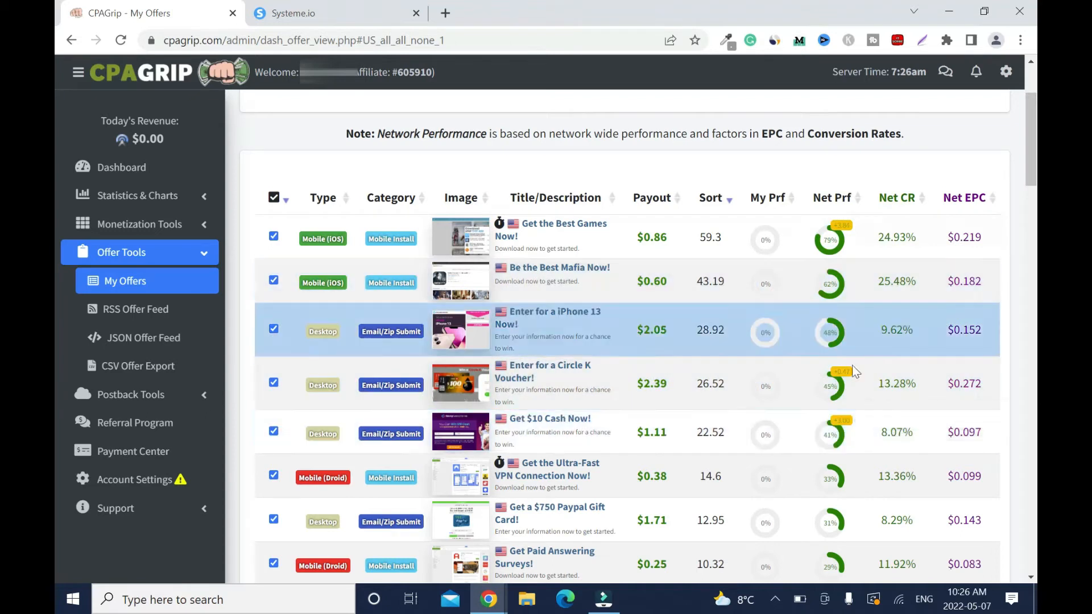
{"action": "scroll", "coordinate": [54, 169], "scroll_direction": "down", "scroll_amount": 10}
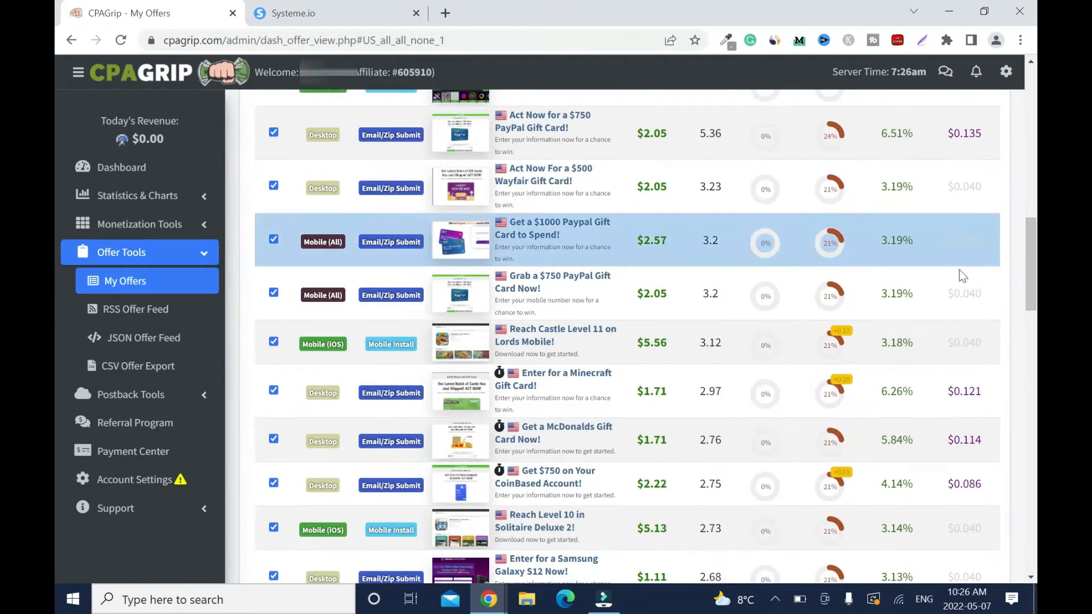
{"action": "scroll", "coordinate": [54, 228], "scroll_direction": "up", "scroll_amount": 10}
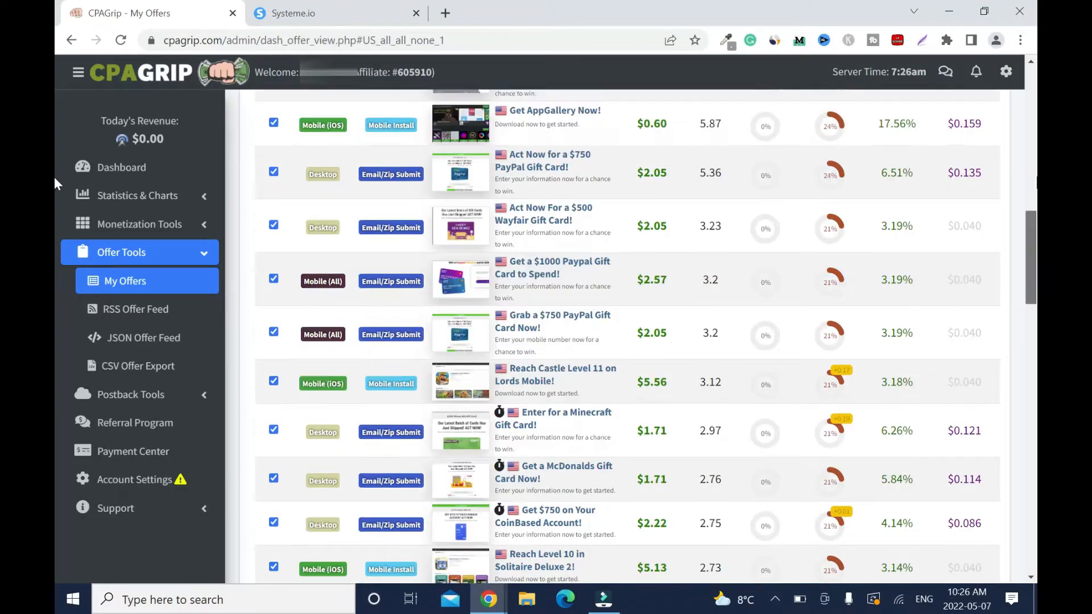
{"action": "scroll", "coordinate": [53, 159], "scroll_direction": "down", "scroll_amount": 4}
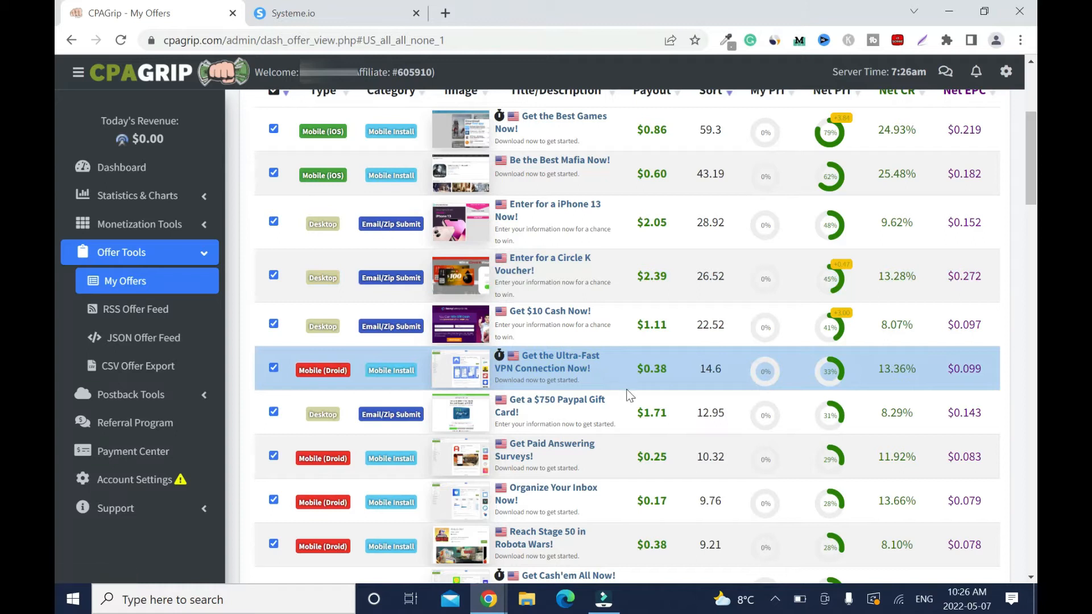
{"action": "left_click", "coordinate": [589, 407]}
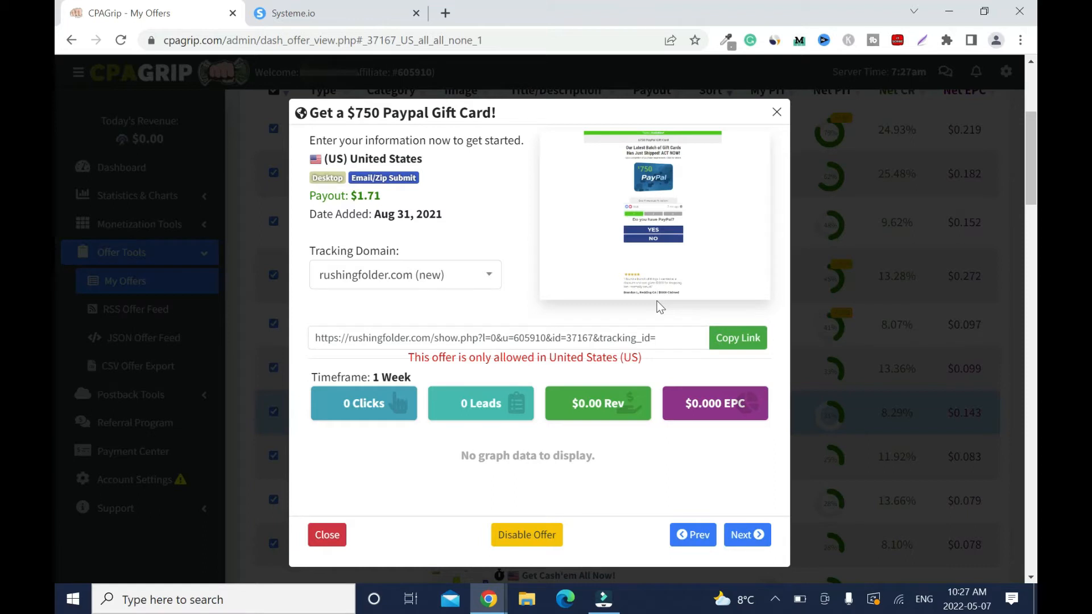
{"action": "left_click", "coordinate": [777, 113]}
{"action": "left_click_drag", "start_coordinate": [1034, 146], "coordinate": [1034, 87]}
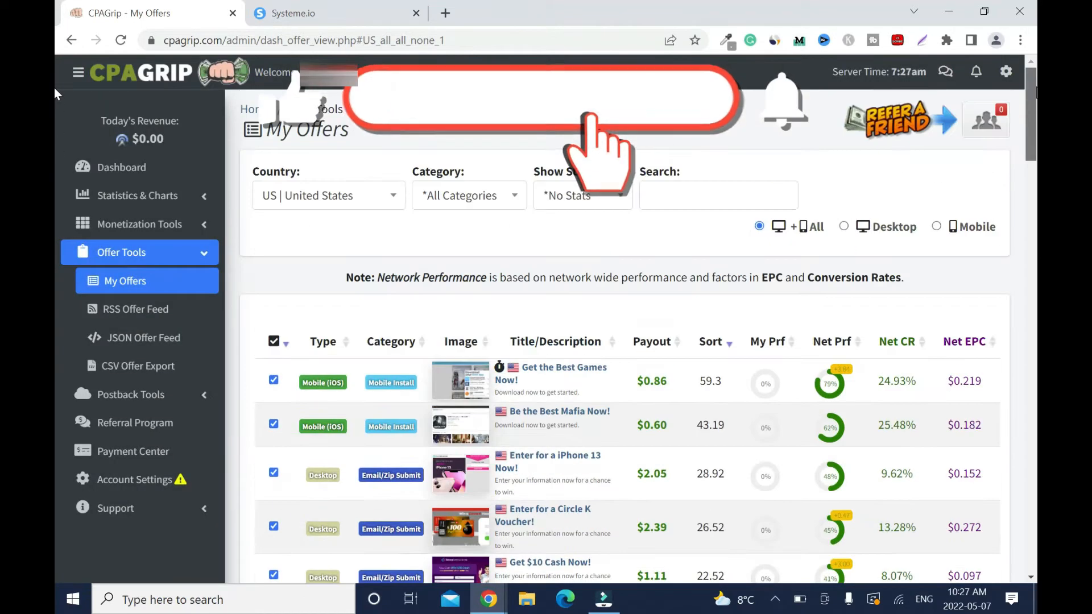
Set the country filter of the offer list to CA | Canada
{"action": "left_click", "coordinate": [361, 203]}
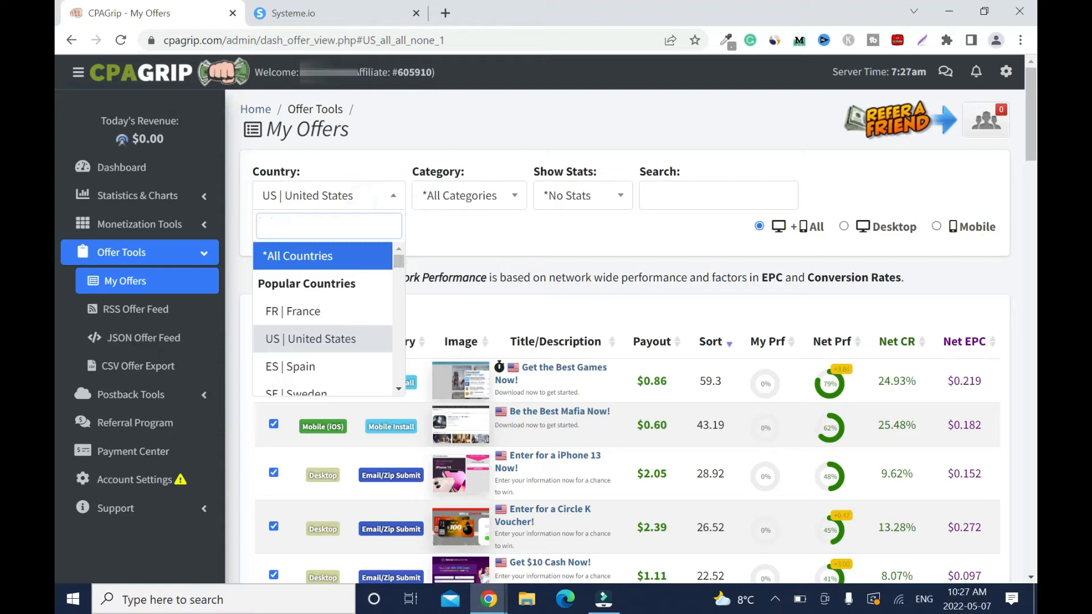
{"action": "type", "text": "ca"}
{"action": "key", "text": "Down"}
{"action": "key", "text": "Return"}
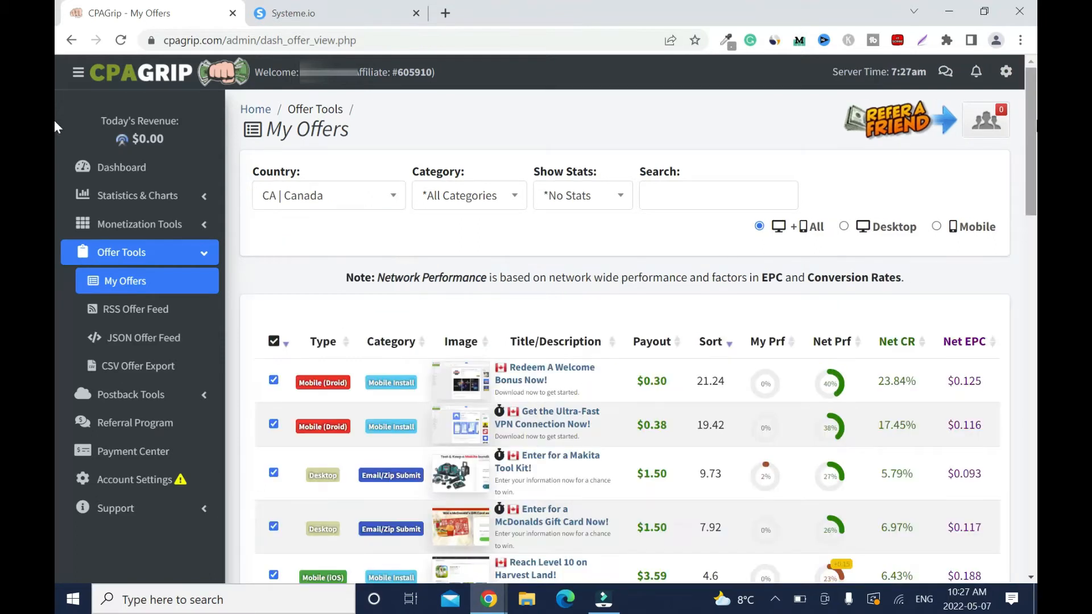
Open the details of the Canadian offer "Enter for a McDonalds Gift Card Now!"
{"action": "scroll", "coordinate": [1033, 152], "scroll_direction": "down", "scroll_amount": 1}
{"action": "scroll", "coordinate": [1033, 153], "scroll_direction": "down", "scroll_amount": 4}
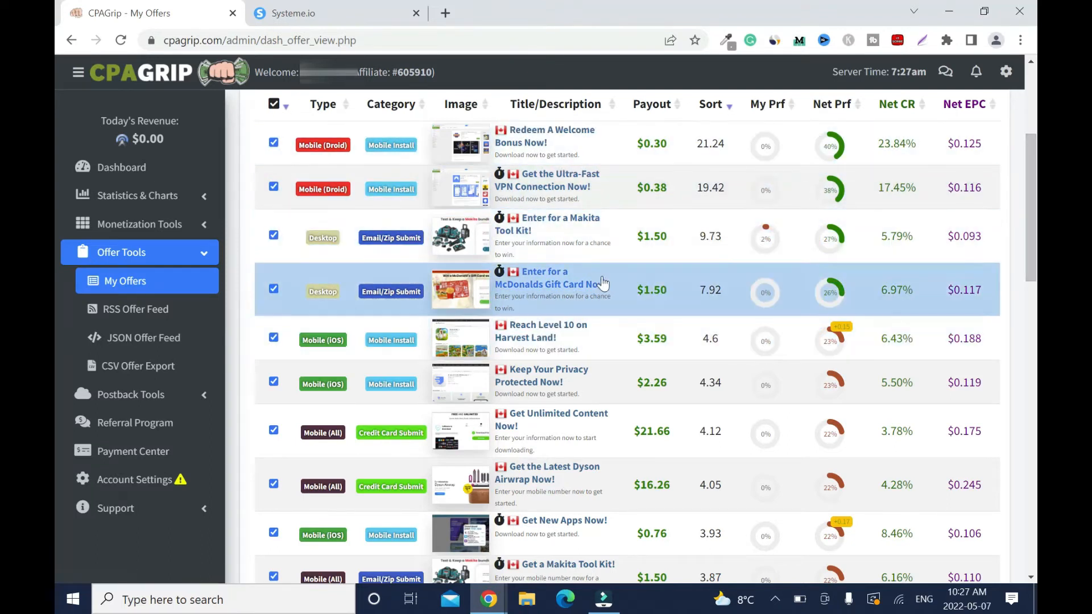
{"action": "left_click", "coordinate": [557, 284]}
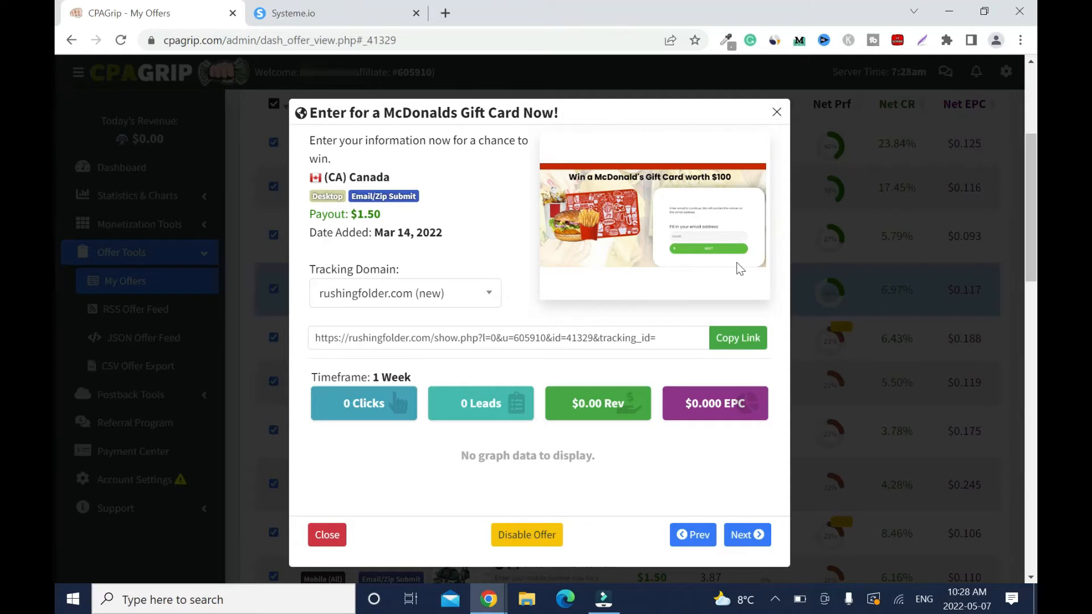
Set the offer's tracking domain to rewardfiles.com and copy the offer link
{"action": "left_click", "coordinate": [476, 301]}
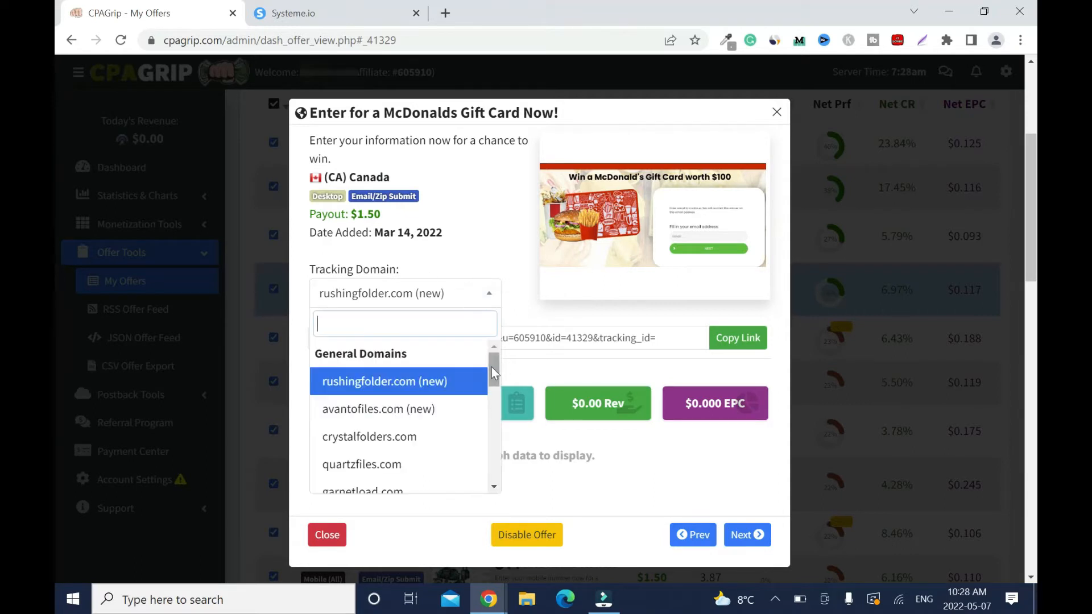
{"action": "left_click", "coordinate": [390, 409]}
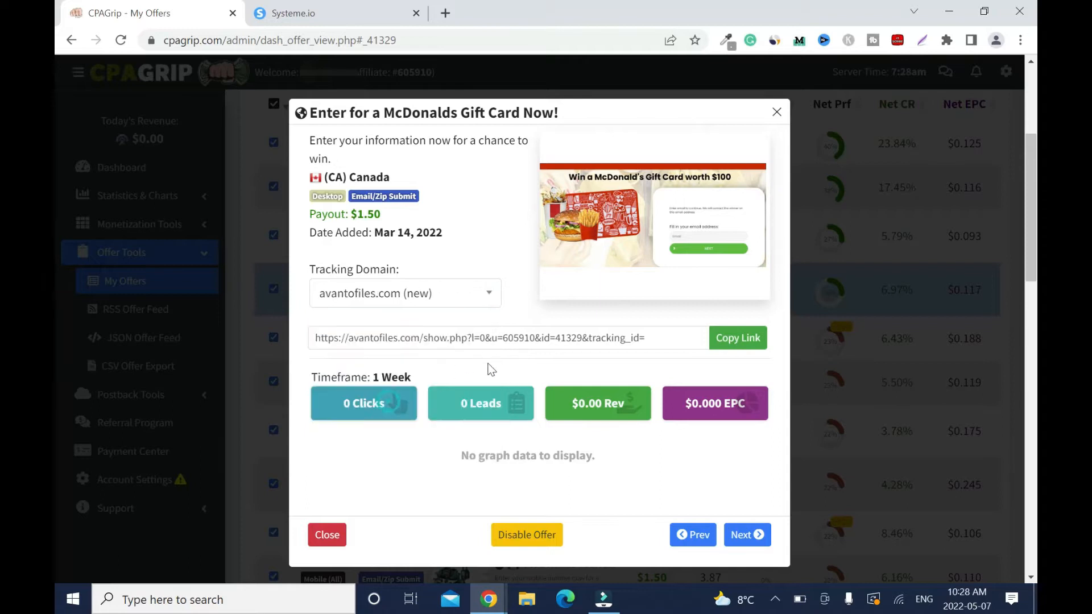
{"action": "left_click", "coordinate": [493, 291]}
{"action": "left_click_drag", "start_coordinate": [494, 369], "coordinate": [496, 392]}
{"action": "left_click", "coordinate": [387, 453]}
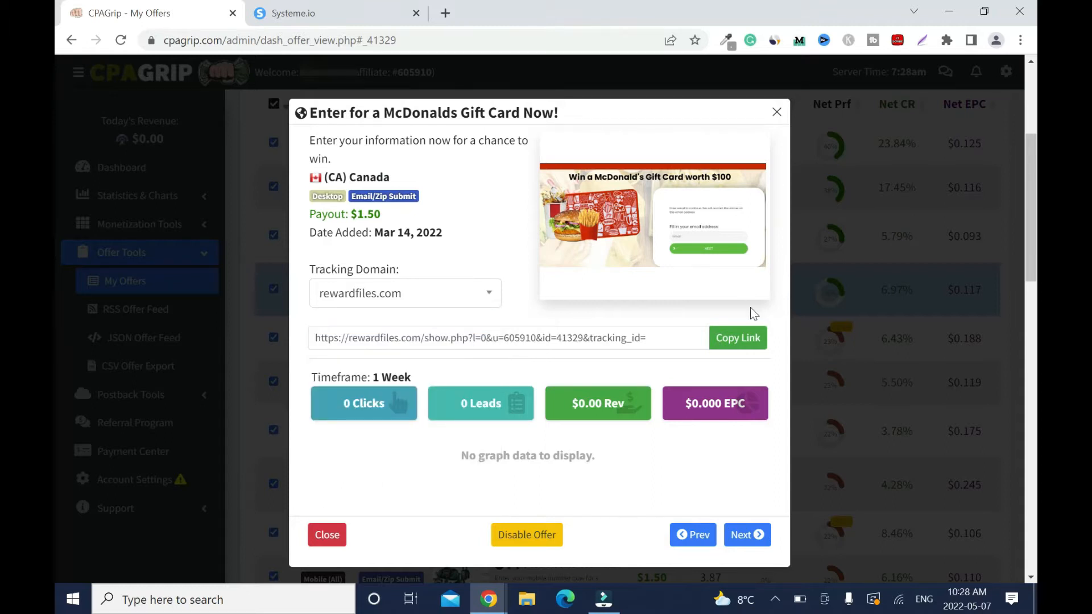
{"action": "left_click", "coordinate": [737, 338]}
Switch to Systeme.io and start creating a new funnel from the funnel list
{"action": "left_click", "coordinate": [344, 8]}
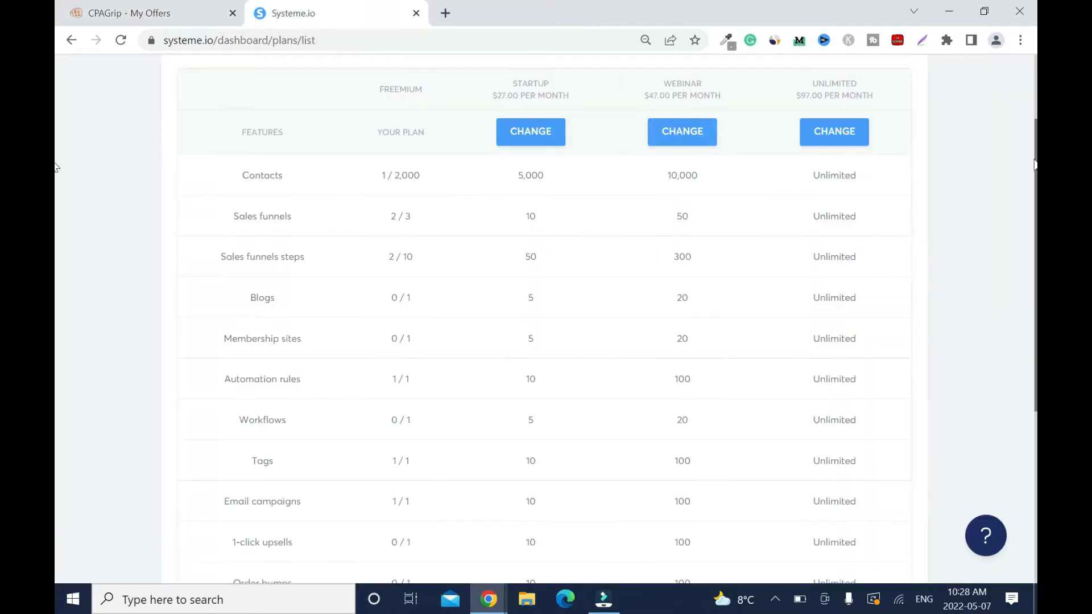
{"action": "scroll", "coordinate": [58, 173], "scroll_direction": "up", "scroll_amount": 2}
{"action": "left_click", "coordinate": [524, 85]}
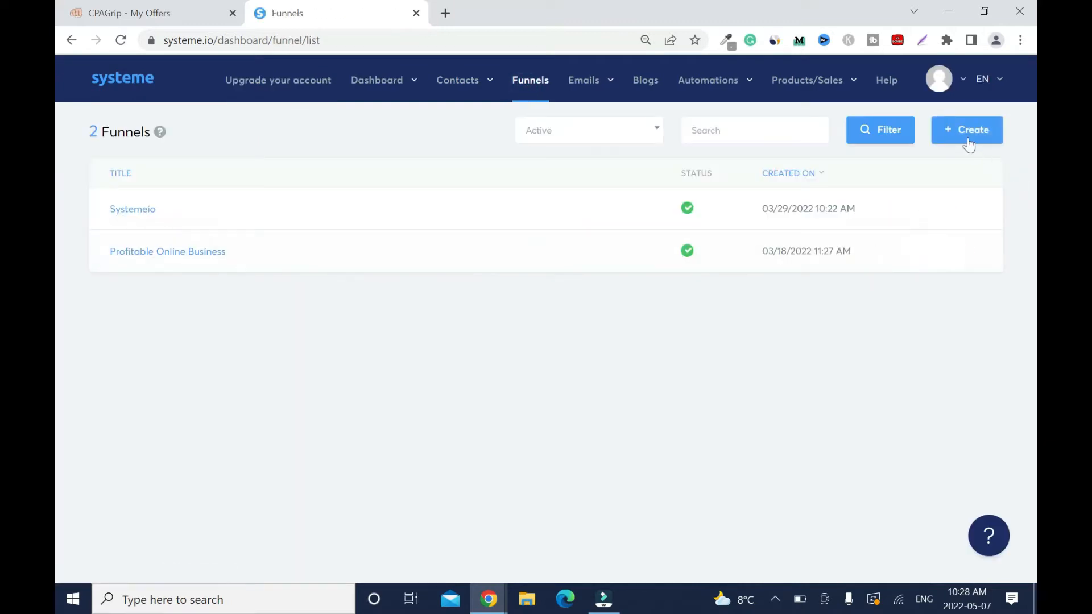
{"action": "left_click", "coordinate": [969, 138]}
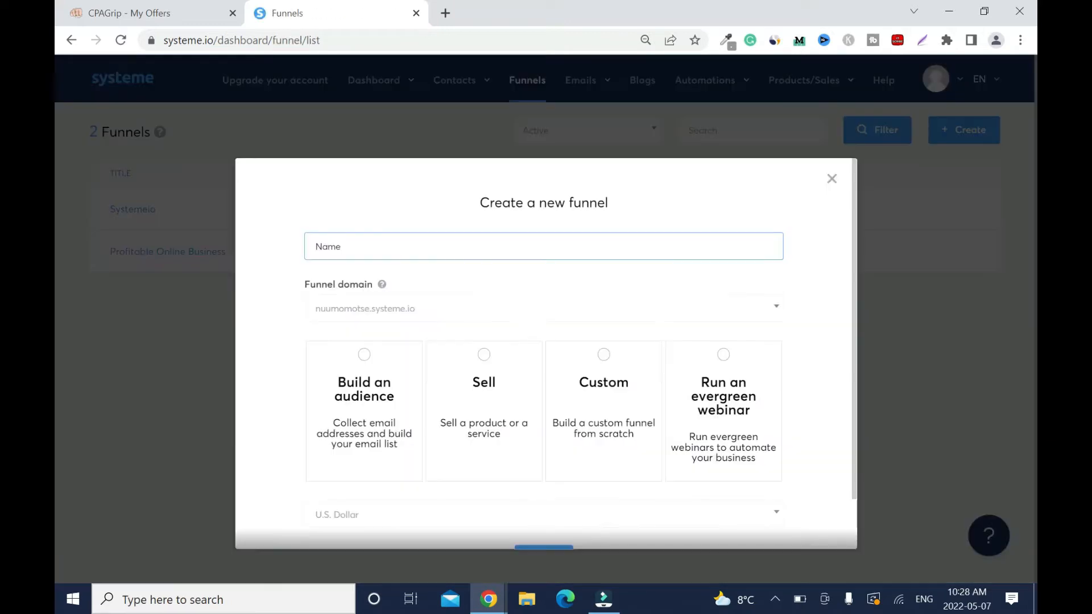
Name the new funnel "McDonalds Gift Card", copying the text from the offer's title in CPAGrip
{"action": "left_click", "coordinate": [176, 19]}
{"action": "left_click_drag", "start_coordinate": [384, 113], "coordinate": [522, 113]}
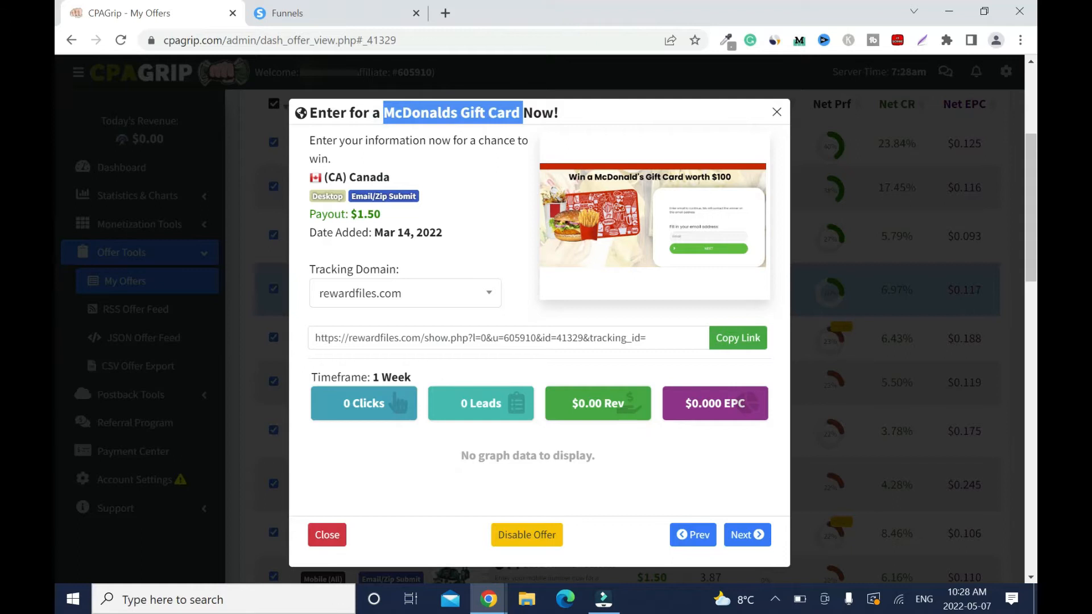
{"action": "right_click", "coordinate": [519, 113]}
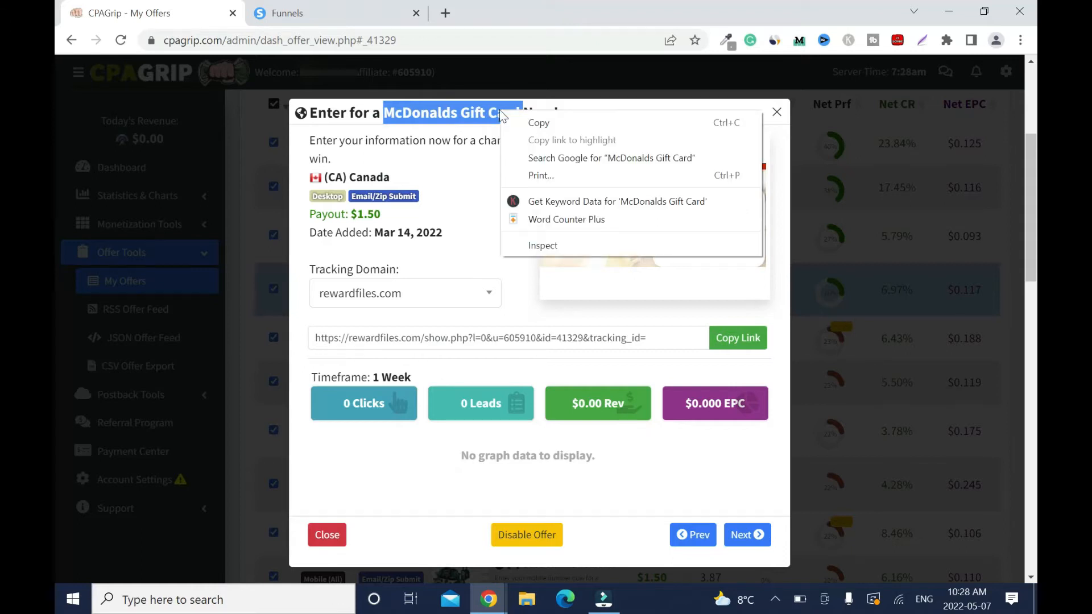
{"action": "left_click", "coordinate": [534, 118]}
{"action": "left_click", "coordinate": [310, 13]}
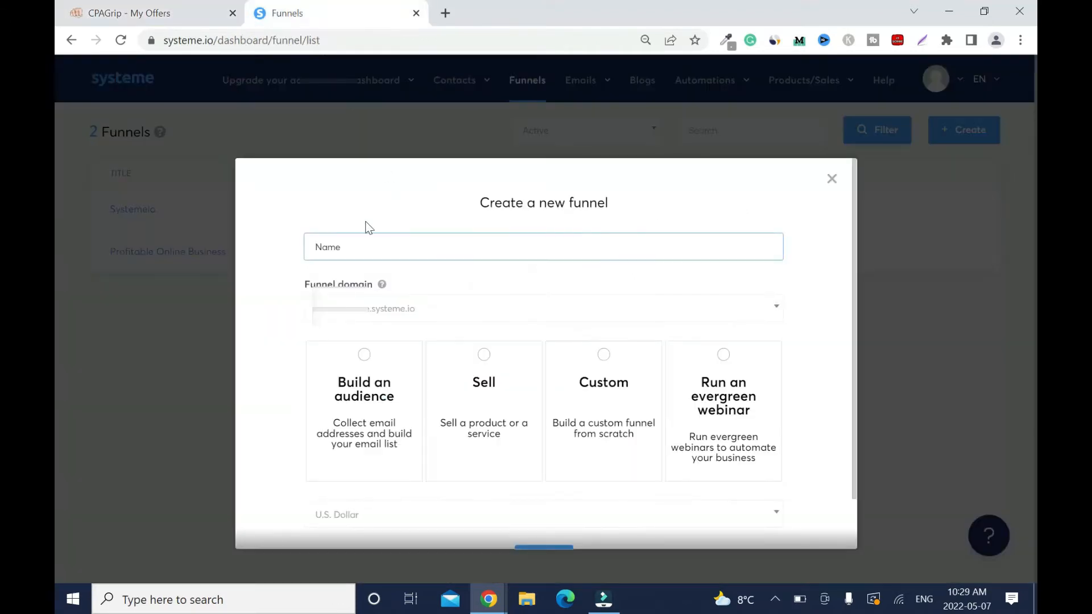
{"action": "right_click", "coordinate": [349, 246]}
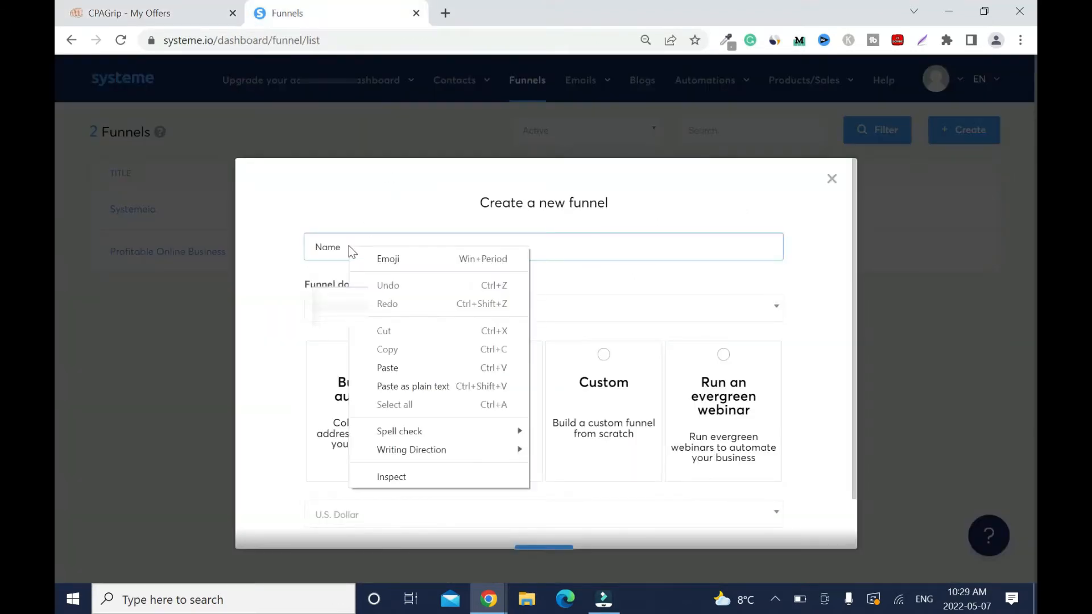
{"action": "left_click", "coordinate": [396, 368]}
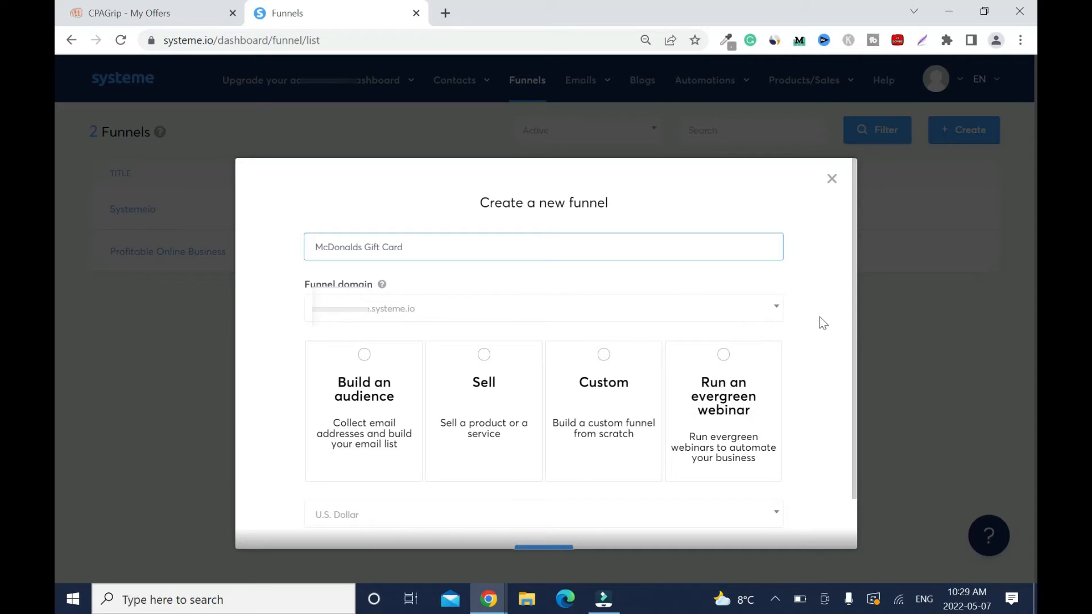
Set the funnel domain to the one ending in page.io and choose Build an audience as the funnel goal
{"action": "left_click", "coordinate": [777, 308]}
{"action": "left_click", "coordinate": [647, 365]}
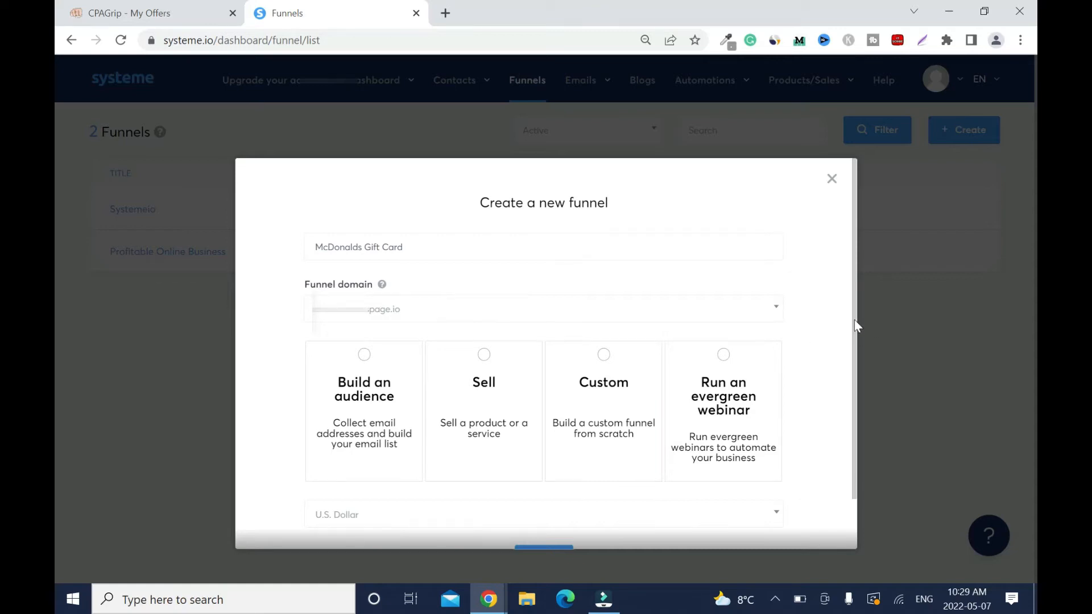
{"action": "left_click_drag", "start_coordinate": [854, 320], "coordinate": [851, 331]}
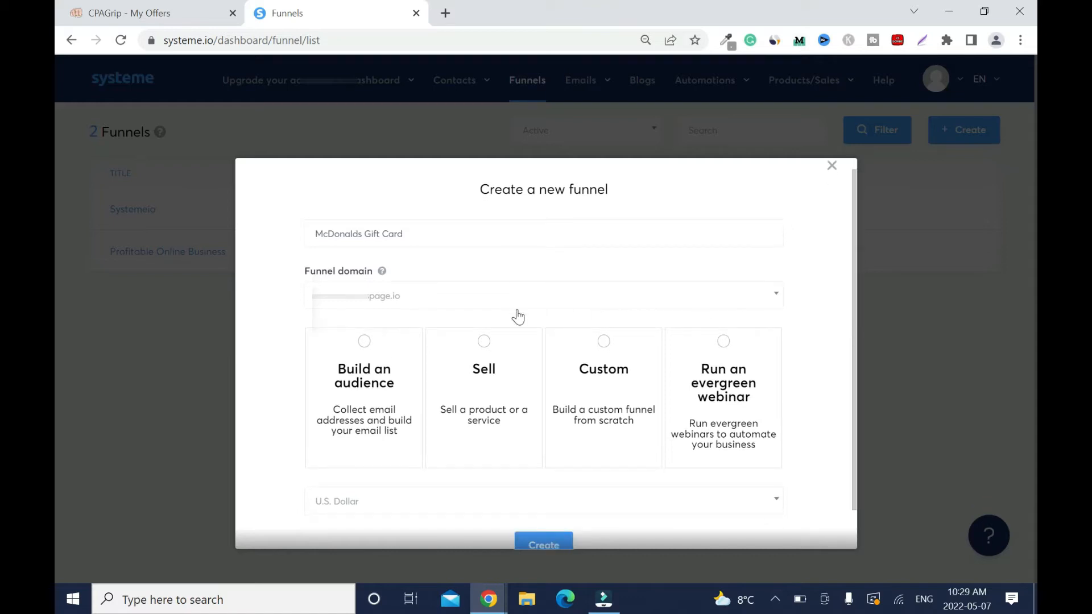
{"action": "left_click_drag", "start_coordinate": [854, 359], "coordinate": [855, 357]}
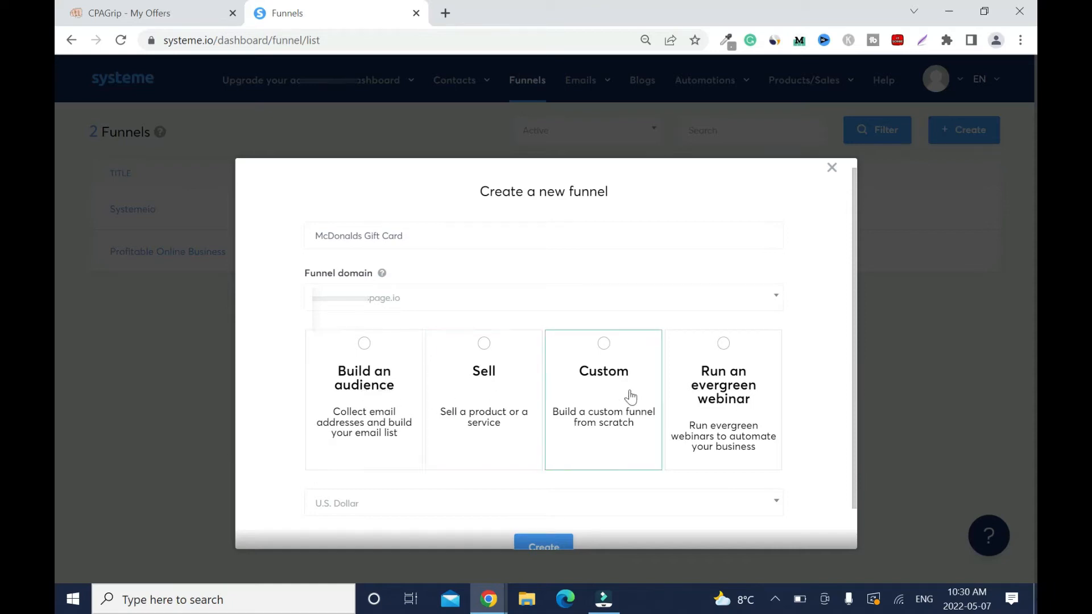
{"action": "left_click", "coordinate": [376, 380]}
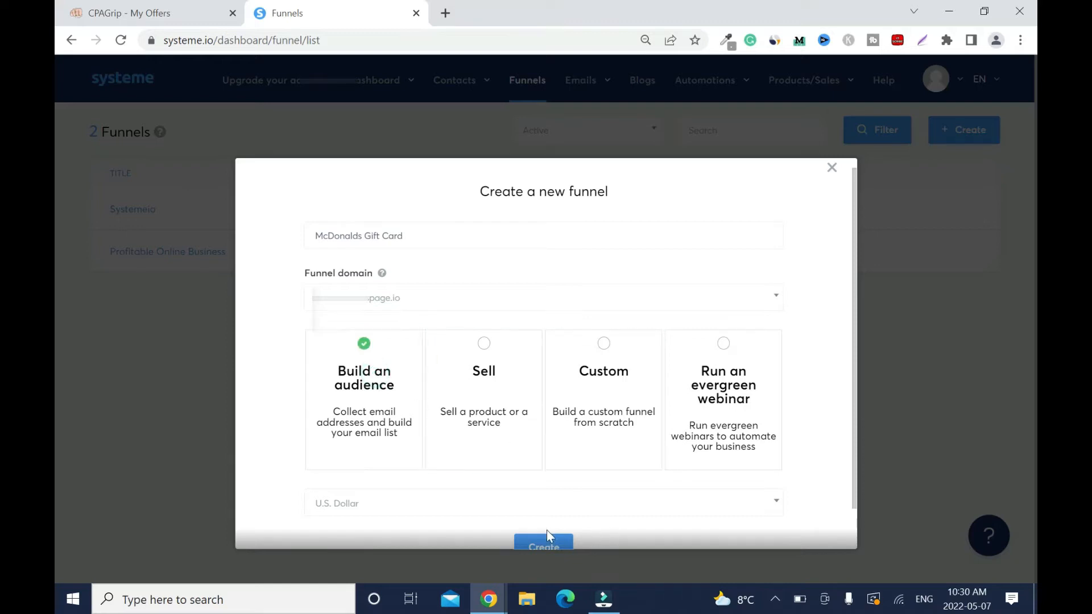
Check the currency choices, keep U.S. Dollar, and create the funnel
{"action": "left_click", "coordinate": [768, 504]}
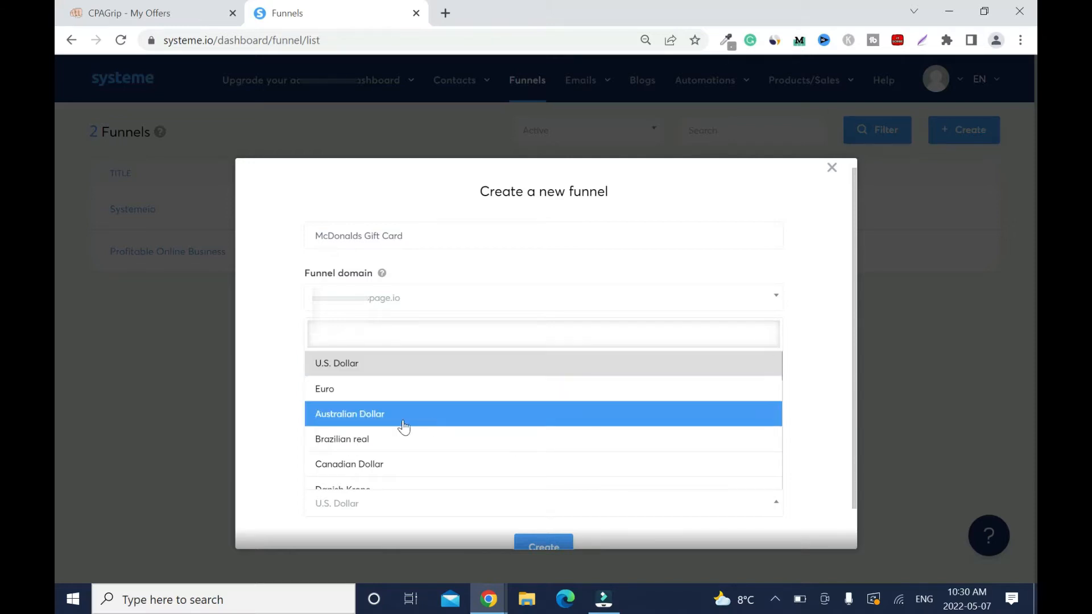
{"action": "left_click", "coordinate": [826, 340]}
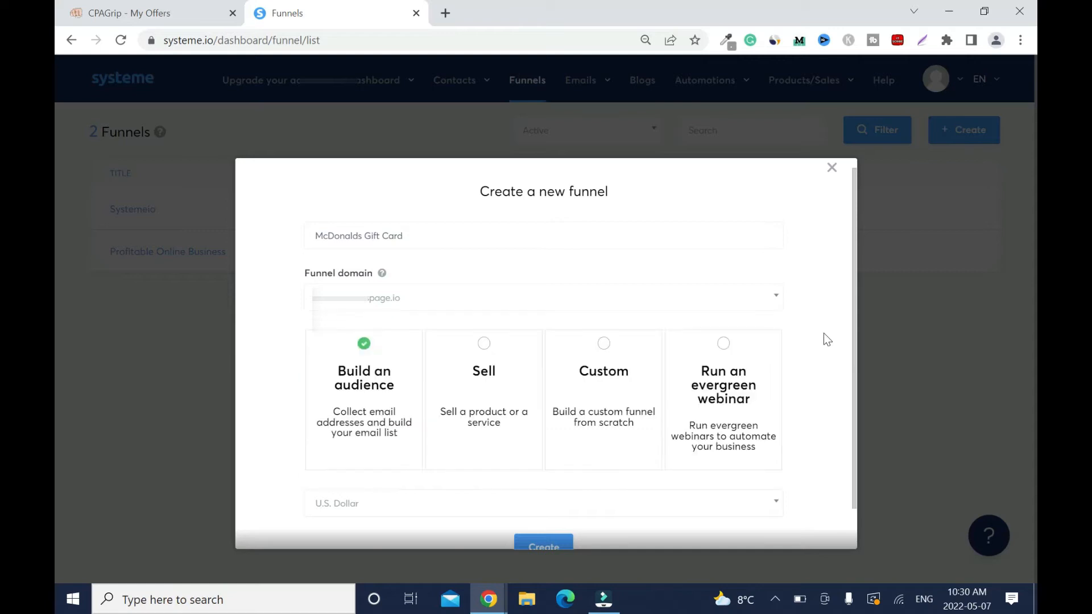
{"action": "left_click", "coordinate": [545, 543]}
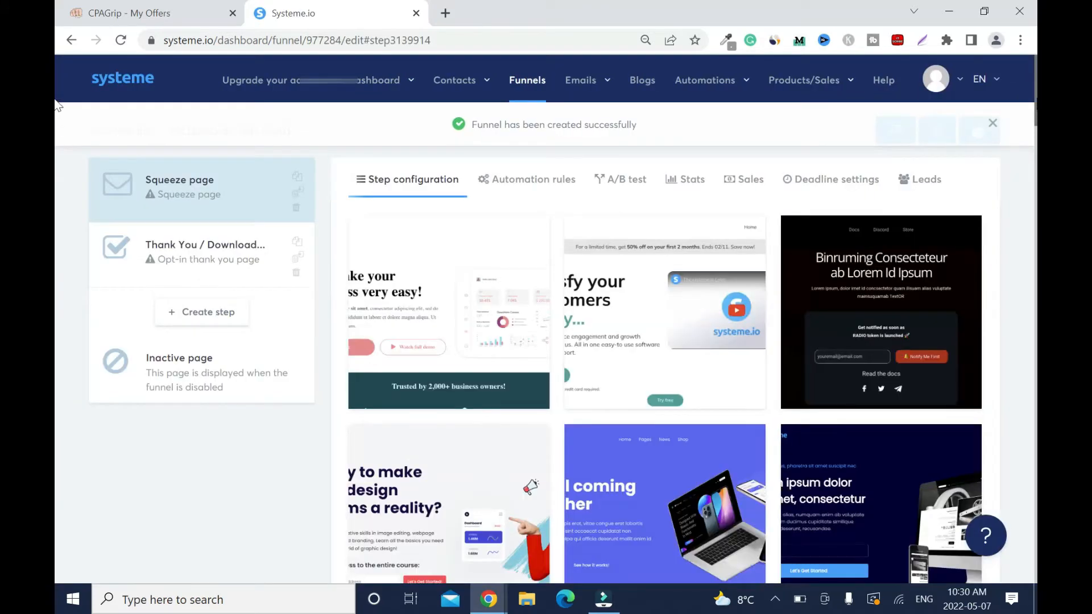
Browse the squeeze page template gallery for a simple landing page design
{"action": "scroll", "coordinate": [57, 105], "scroll_direction": "down", "scroll_amount": 5}
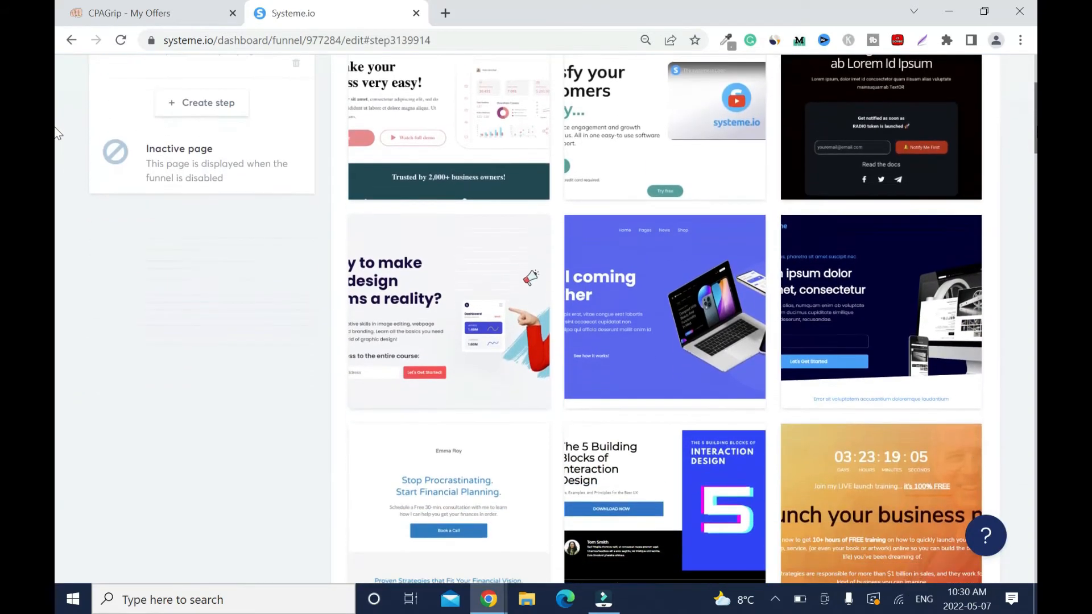
{"action": "scroll", "coordinate": [57, 146], "scroll_direction": "down", "scroll_amount": 10}
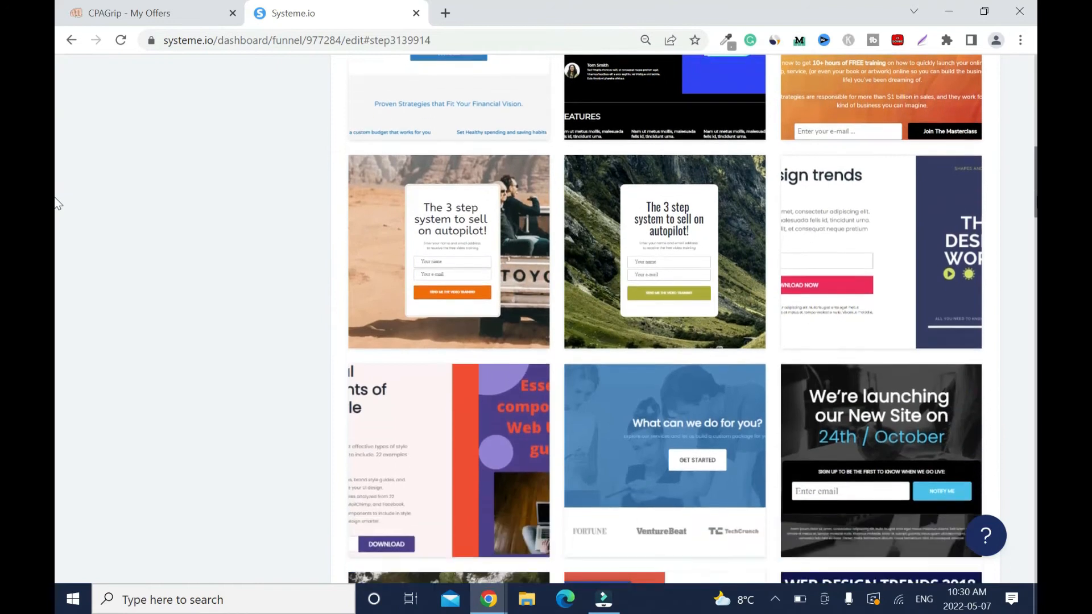
{"action": "scroll", "coordinate": [57, 232], "scroll_direction": "down", "scroll_amount": 8}
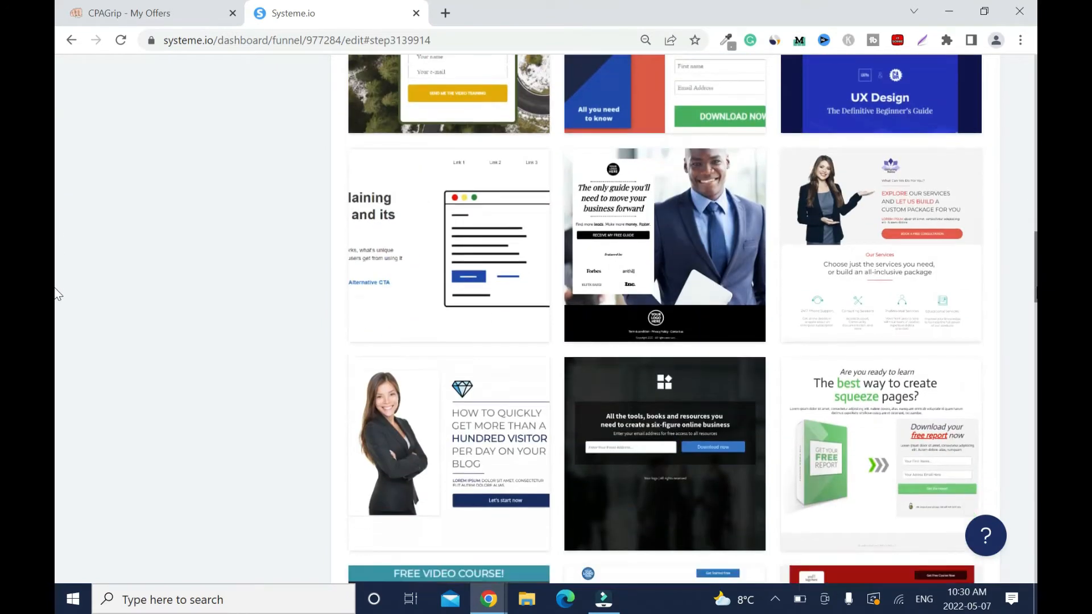
{"action": "scroll", "coordinate": [58, 296], "scroll_direction": "down", "scroll_amount": 10}
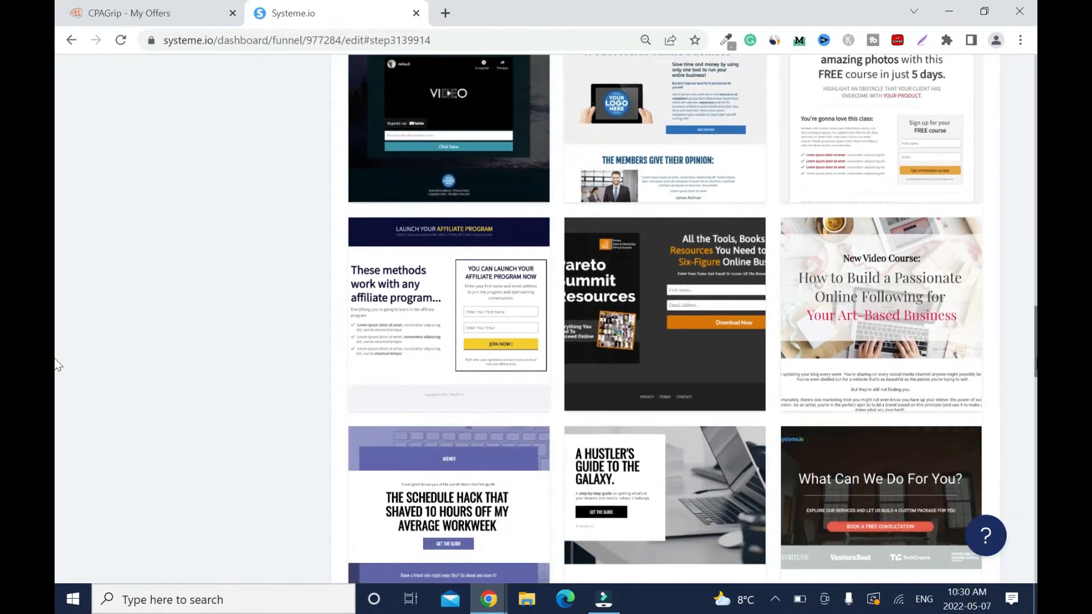
{"action": "scroll", "coordinate": [57, 378], "scroll_direction": "down", "scroll_amount": 9}
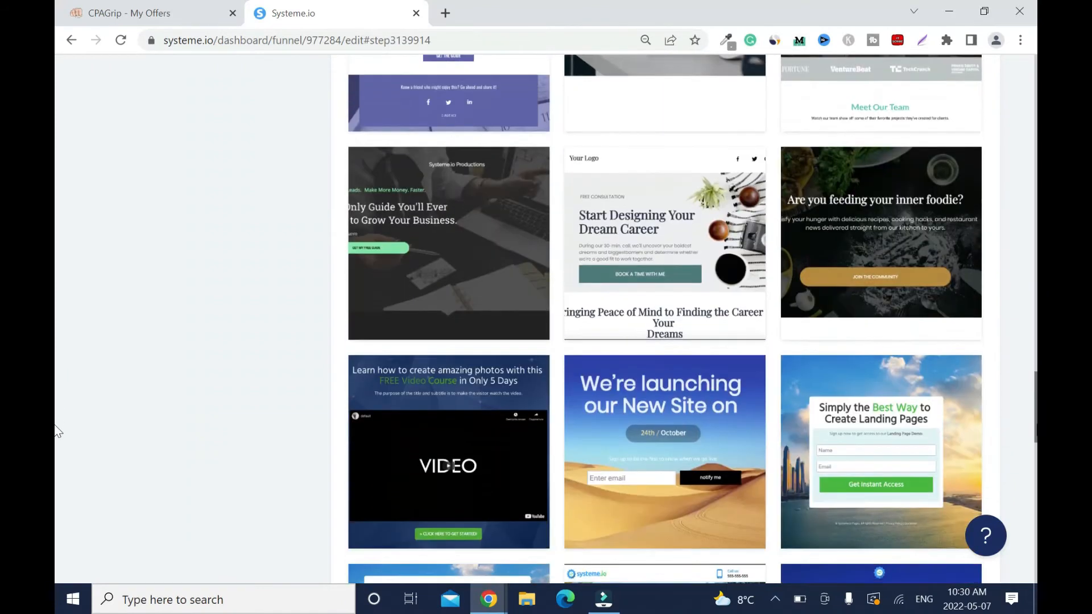
{"action": "scroll", "coordinate": [57, 454], "scroll_direction": "down", "scroll_amount": 8}
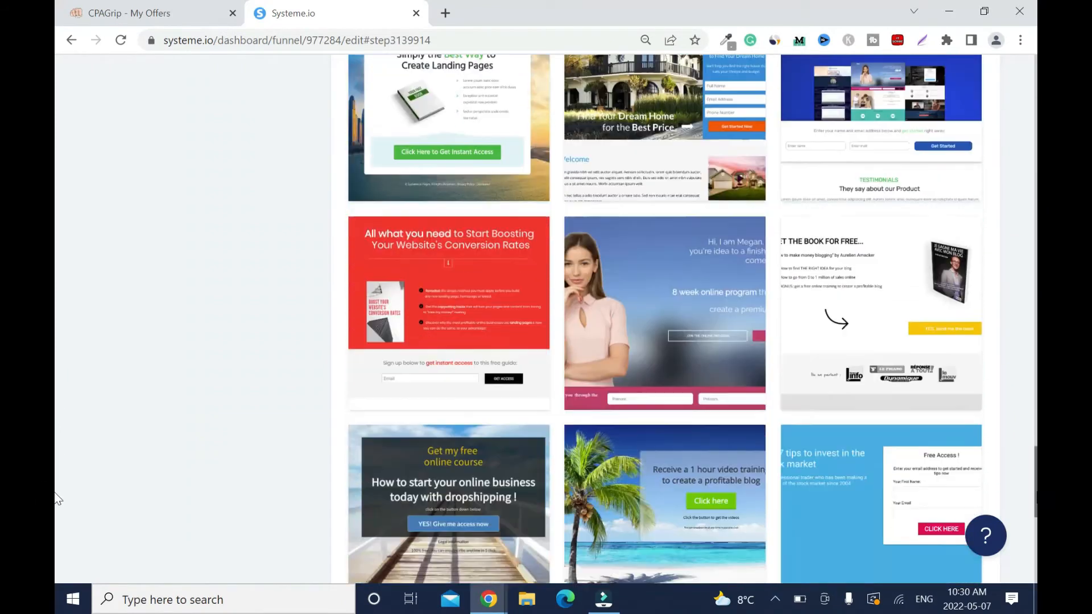
{"action": "scroll", "coordinate": [58, 517], "scroll_direction": "down", "scroll_amount": 3}
{"action": "scroll", "coordinate": [58, 483], "scroll_direction": "up", "scroll_amount": 8}
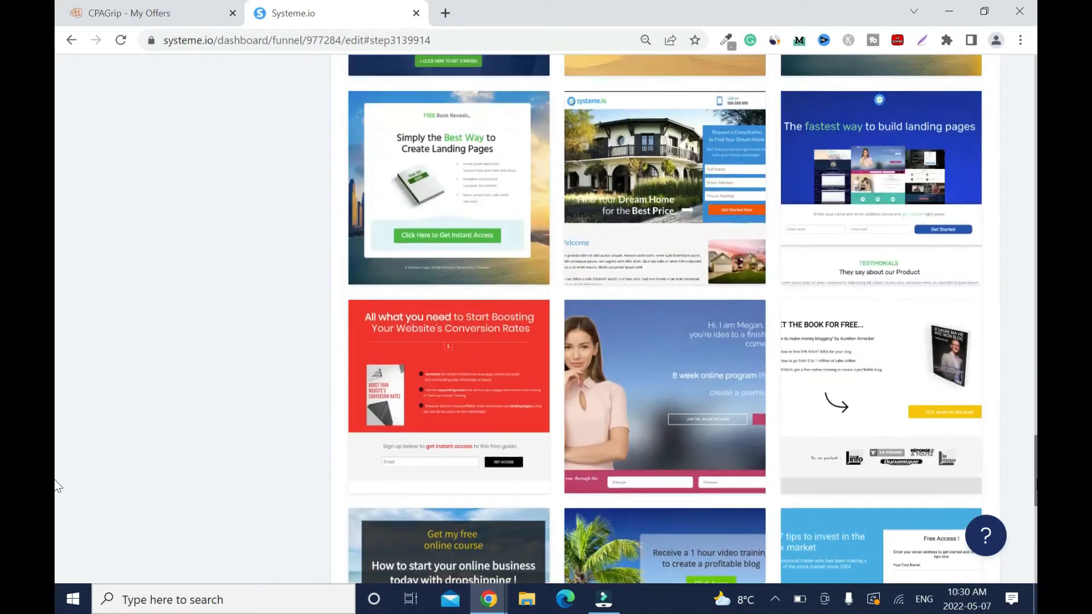
{"action": "scroll", "coordinate": [57, 468], "scroll_direction": "up", "scroll_amount": 2}
Preview the free book template "Simply the Best Way to Create Landing Pages" and select it for the squeeze page
{"action": "mouse_move", "coordinate": [475, 421]}
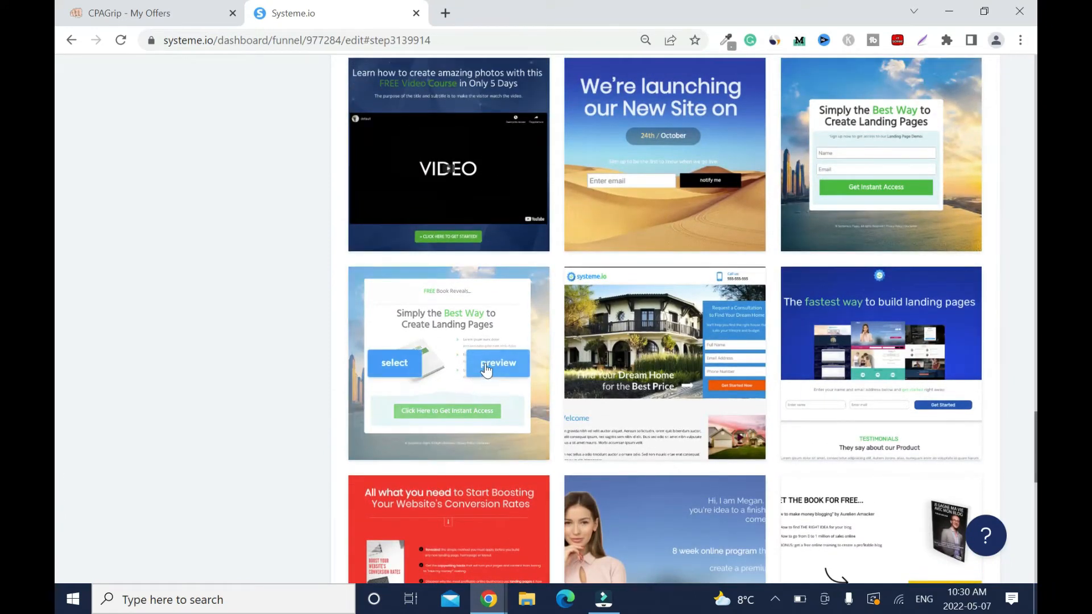
{"action": "left_click", "coordinate": [487, 364]}
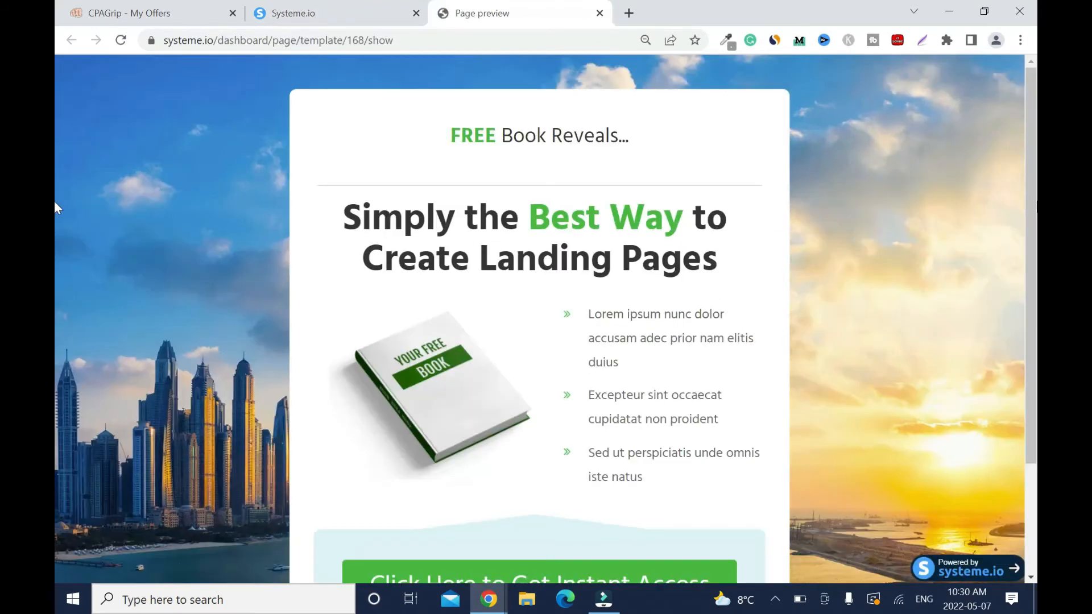
{"action": "scroll", "coordinate": [53, 357], "scroll_direction": "down", "scroll_amount": 3}
{"action": "scroll", "coordinate": [54, 227], "scroll_direction": "up", "scroll_amount": 3}
{"action": "left_click", "coordinate": [600, 13]}
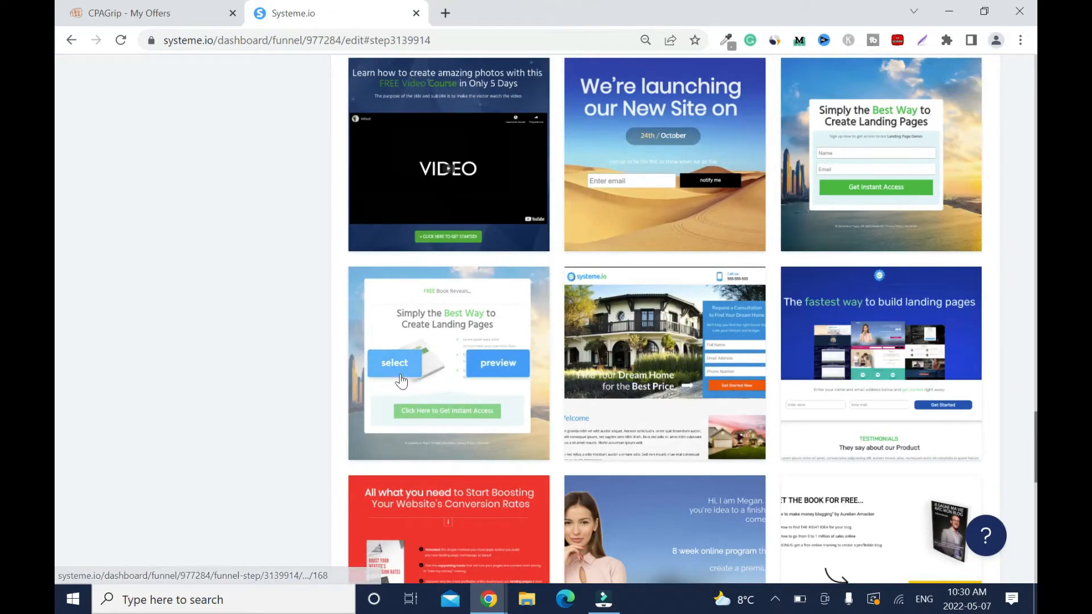
{"action": "left_click", "coordinate": [401, 378]}
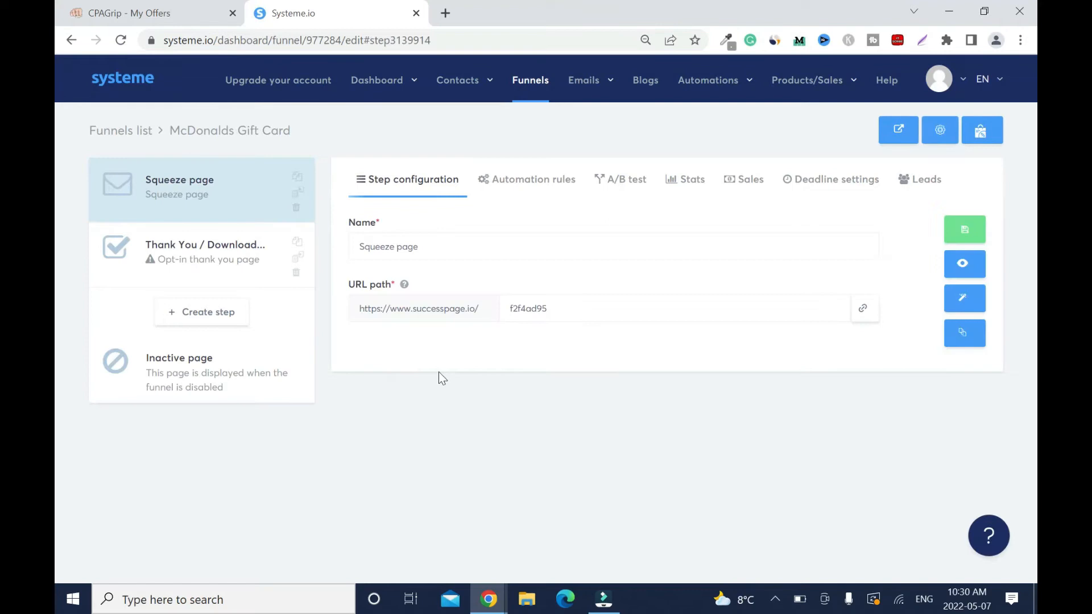
Delete the Thank You / Download step from the funnel and rename the squeeze page step "McDonalds Gift Card"
{"action": "left_click", "coordinate": [296, 274]}
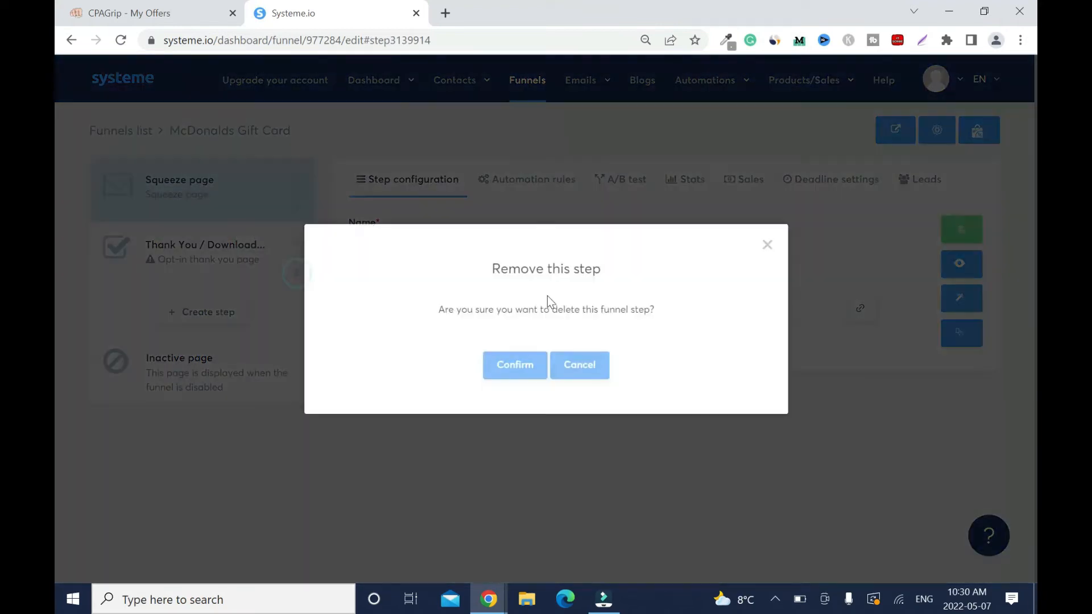
{"action": "left_click", "coordinate": [524, 360]}
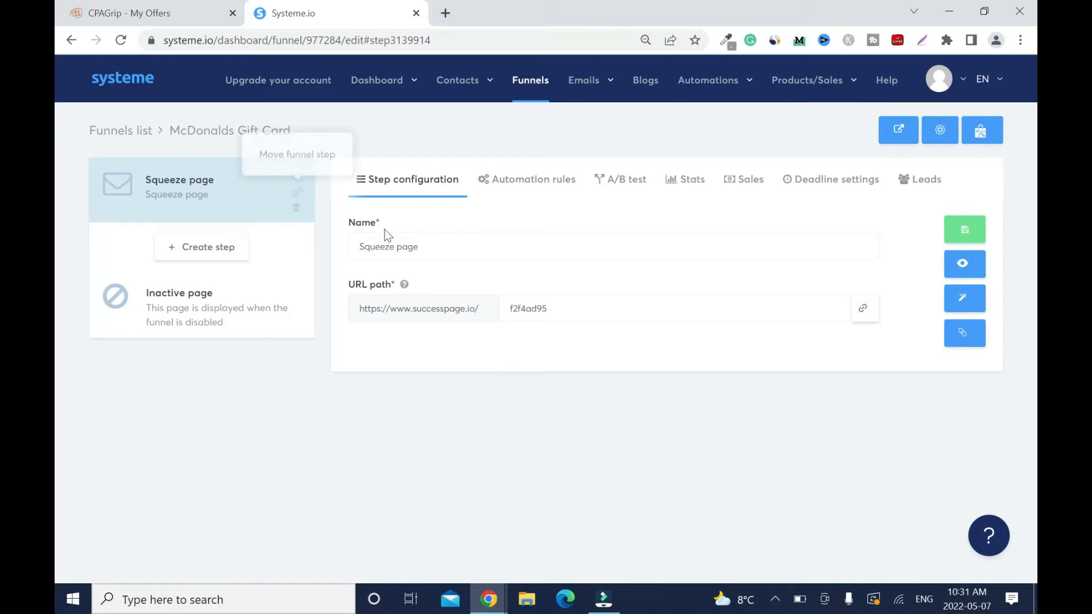
{"action": "triple_click", "coordinate": [479, 241]}
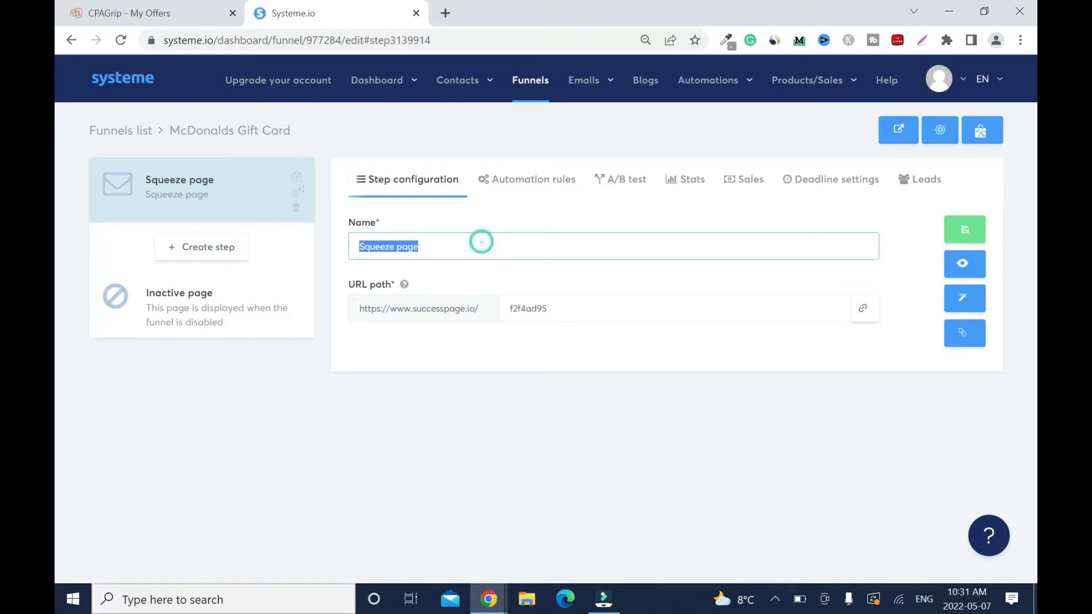
{"action": "key", "text": "BackSpace"}
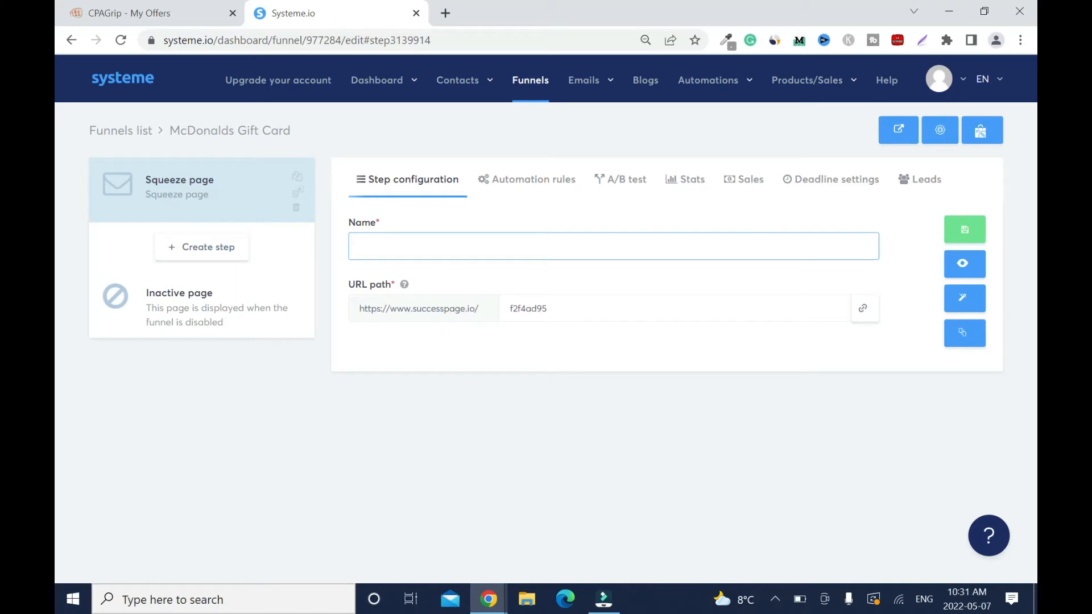
{"action": "type", "text": "McDonalds Gift Card"}
Set the squeeze page's URL path to mcdonalds-gift-card and save the funnel step
{"action": "left_click", "coordinate": [492, 308]}
{"action": "right_click", "coordinate": [511, 307]}
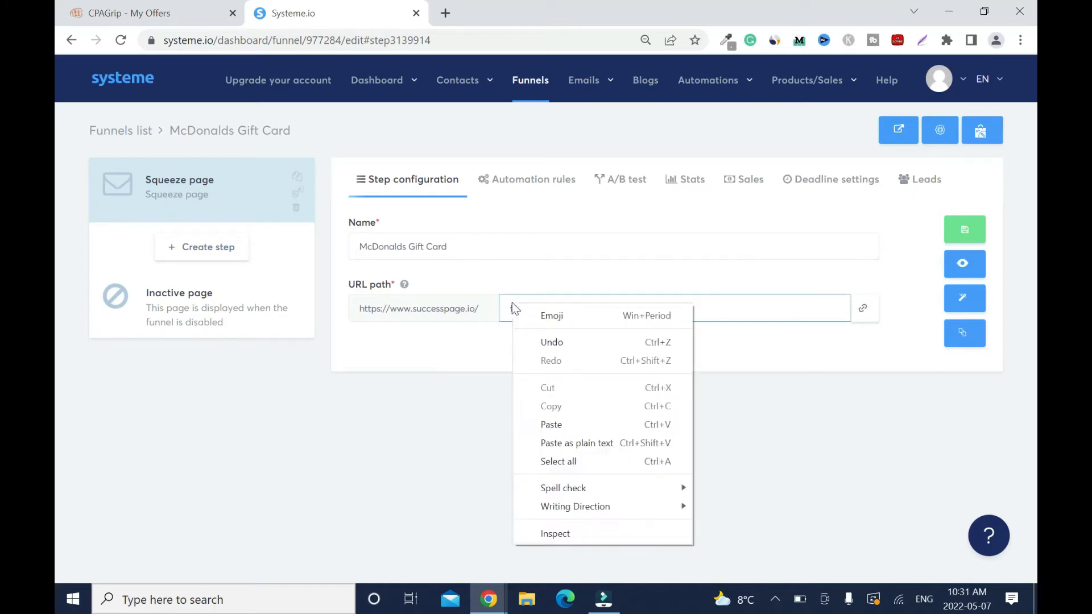
{"action": "left_click", "coordinate": [490, 346]}
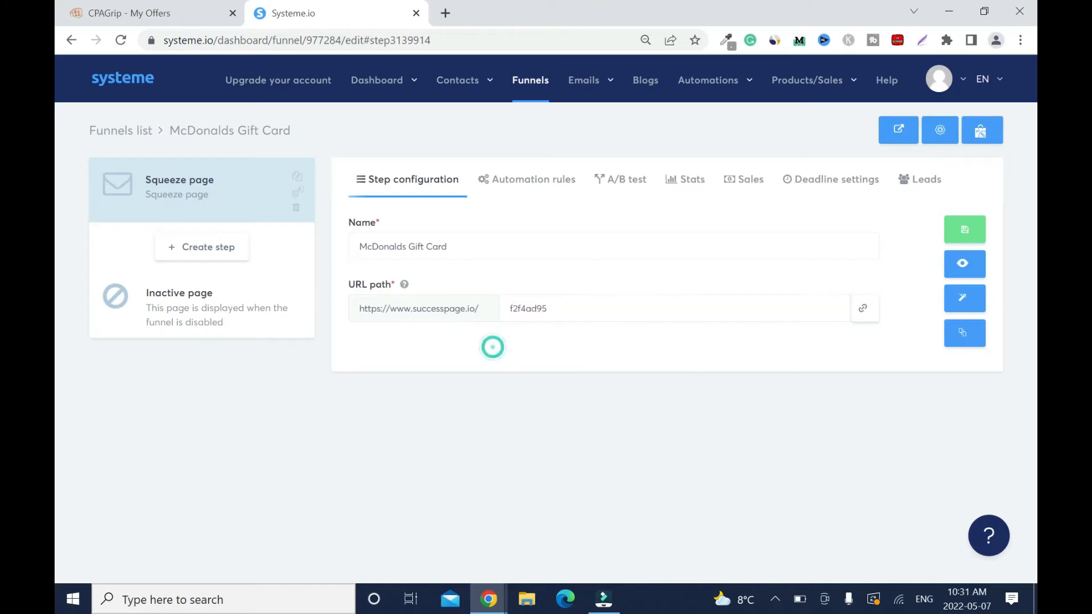
{"action": "double_click", "coordinate": [567, 307]}
{"action": "key", "text": "BackSpace"}
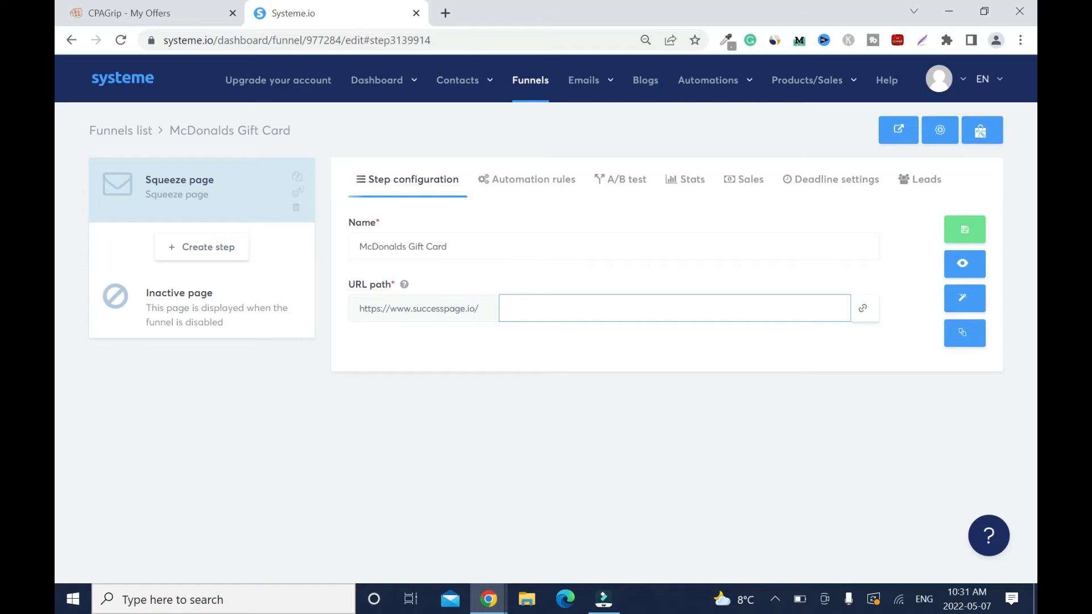
{"action": "type", "text": "McDonalds Gift Card"}
{"action": "key", "text": "BackSpace"}
{"action": "type", "text": "m"}
{"action": "left_click", "coordinate": [974, 225]}
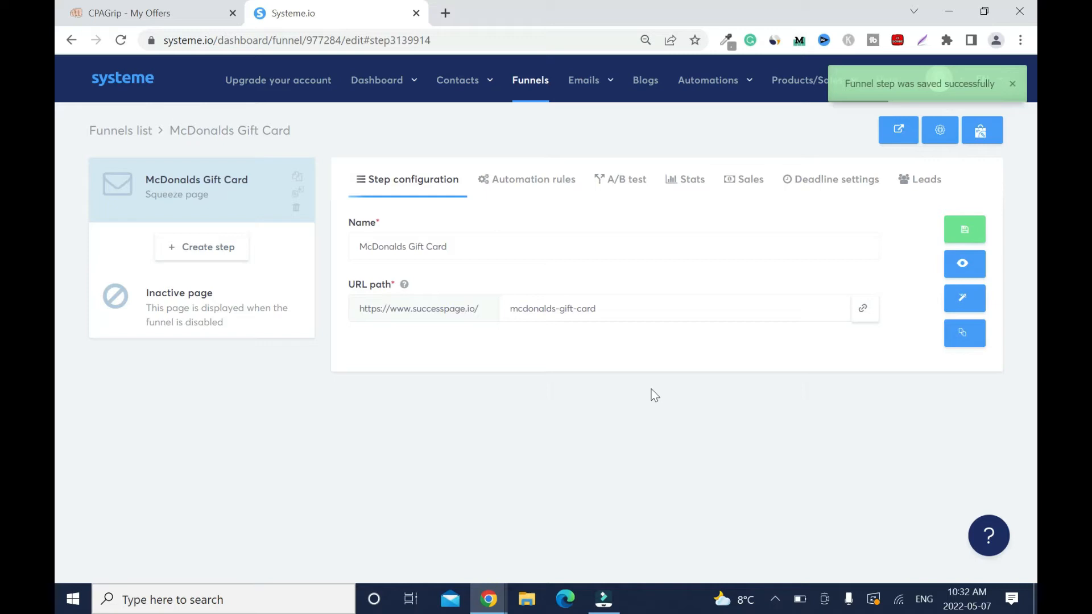
Open the squeeze page for editing and delete the "FREE Book Reveals..." text with the divider line below it
{"action": "left_click", "coordinate": [959, 310]}
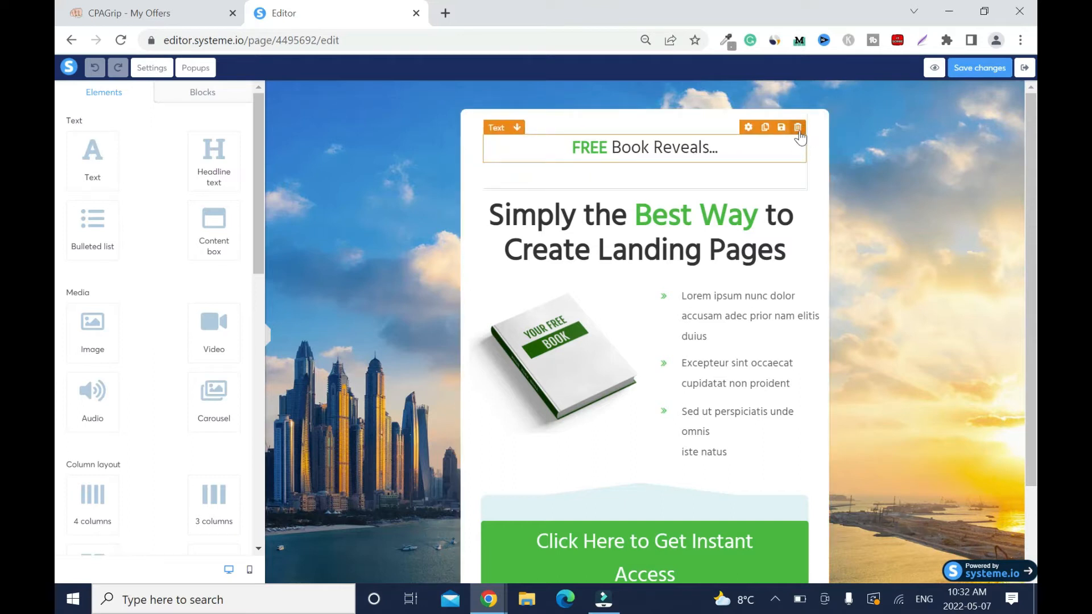
{"action": "left_click", "coordinate": [799, 128]}
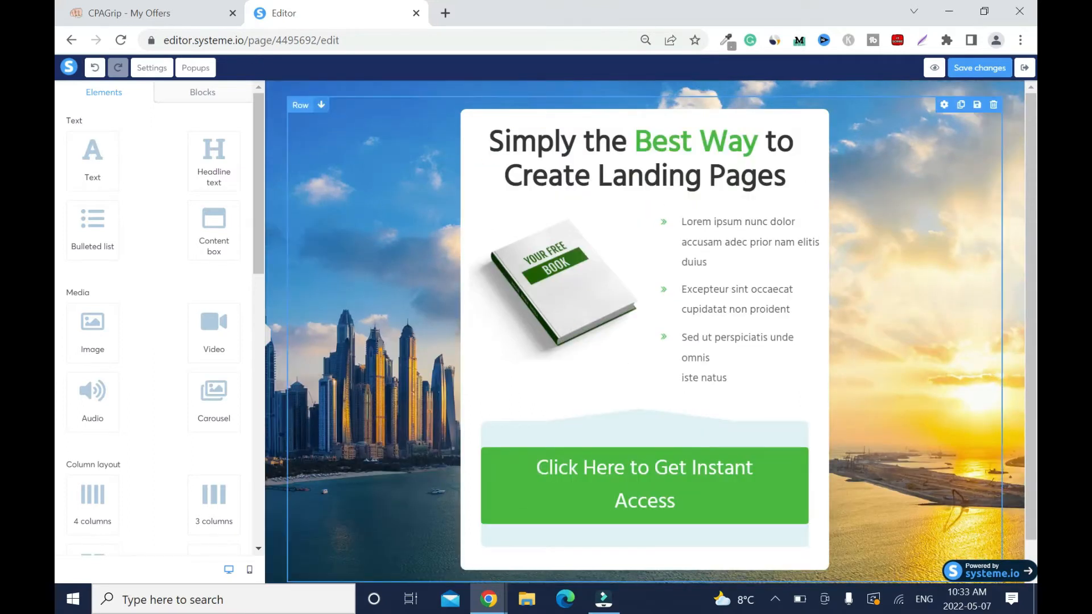
Replace the page headline with the offer title copied from CPAGrip, corrected to "Enter for a McDonald's Gift Card Now!"
{"action": "left_click", "coordinate": [162, 8]}
{"action": "left_click_drag", "start_coordinate": [384, 113], "coordinate": [301, 112]}
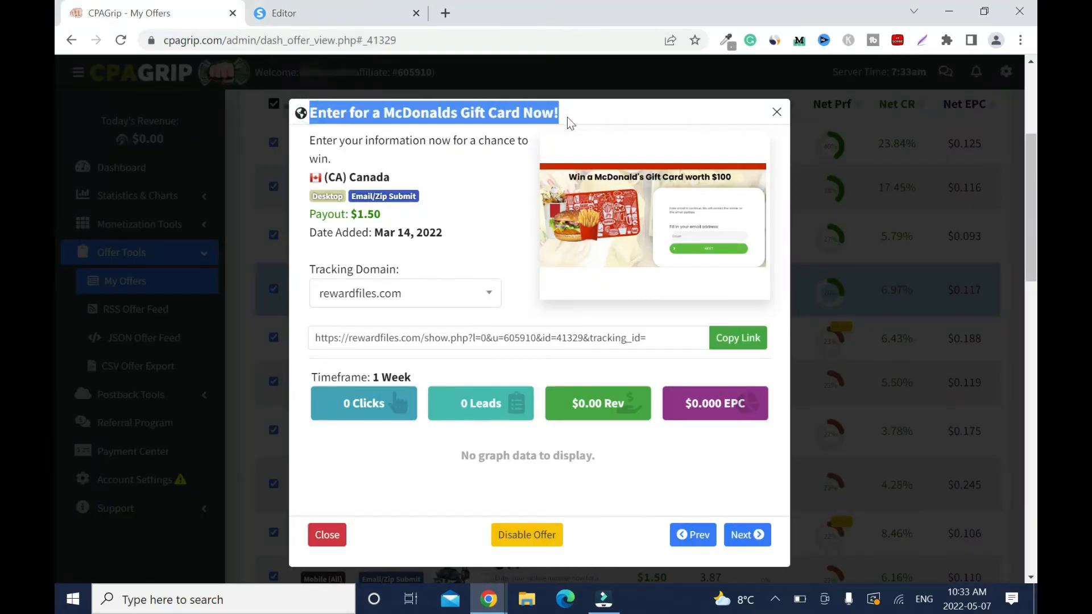
{"action": "right_click", "coordinate": [567, 117]}
{"action": "left_click", "coordinate": [560, 124]}
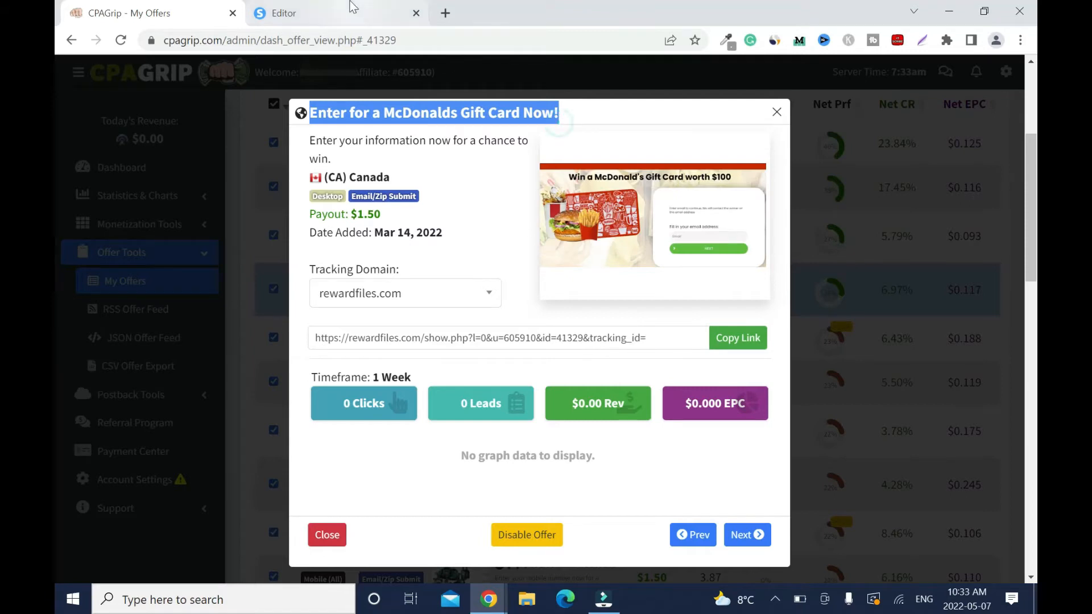
{"action": "left_click", "coordinate": [368, 10]}
{"action": "left_click", "coordinate": [500, 139]}
{"action": "left_click_drag", "start_coordinate": [489, 141], "coordinate": [810, 186]}
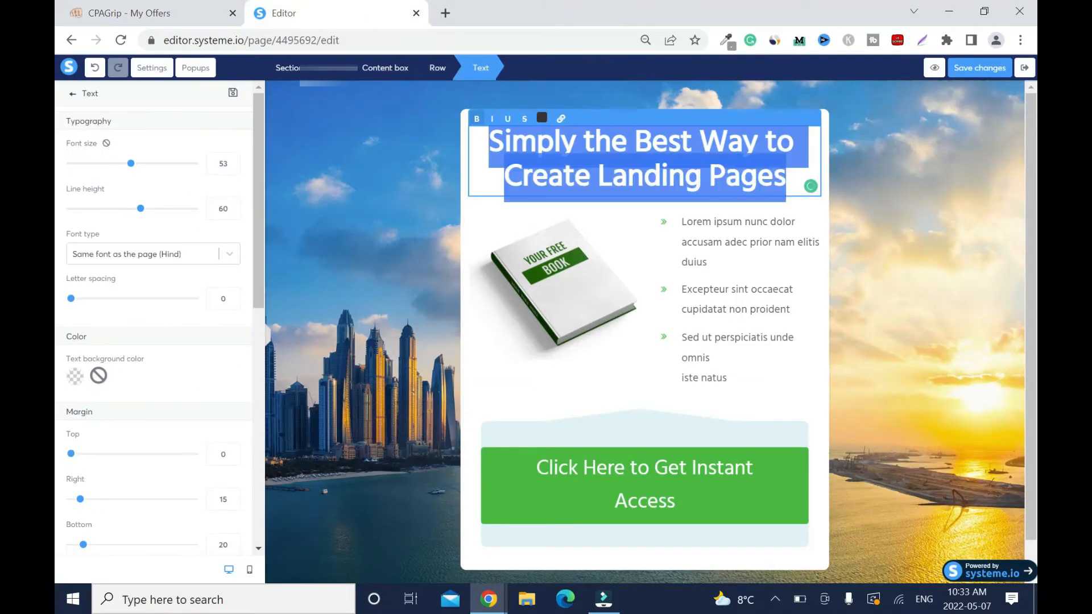
{"action": "key", "text": "ctrl+v"}
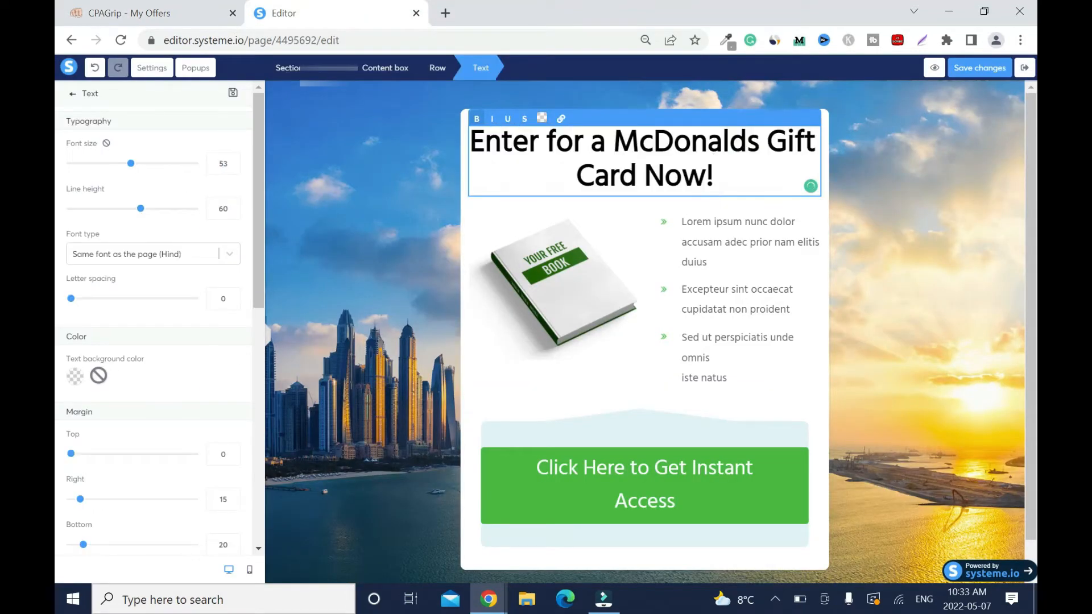
{"action": "type", "text": "'"}
Color the word "Gift" in the headline bright green
{"action": "double_click", "coordinate": [572, 177]}
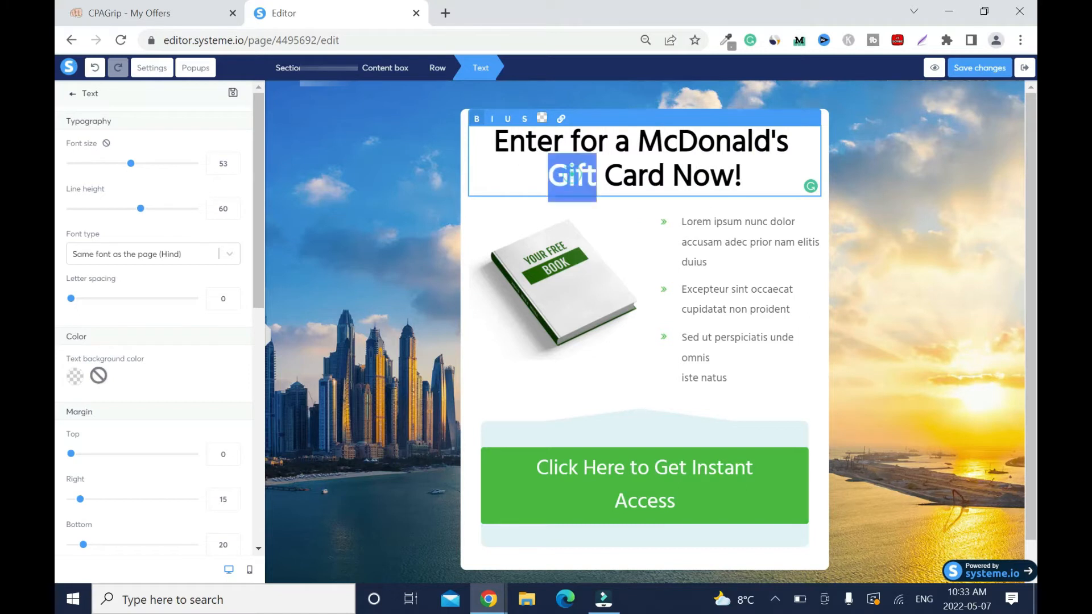
{"action": "left_click", "coordinate": [543, 119]}
{"action": "left_click", "coordinate": [606, 283]}
Compare the page with the offer's preview image in CPAGrip, and delete the book image and bulleted text from the page
{"action": "left_click", "coordinate": [136, 13]}
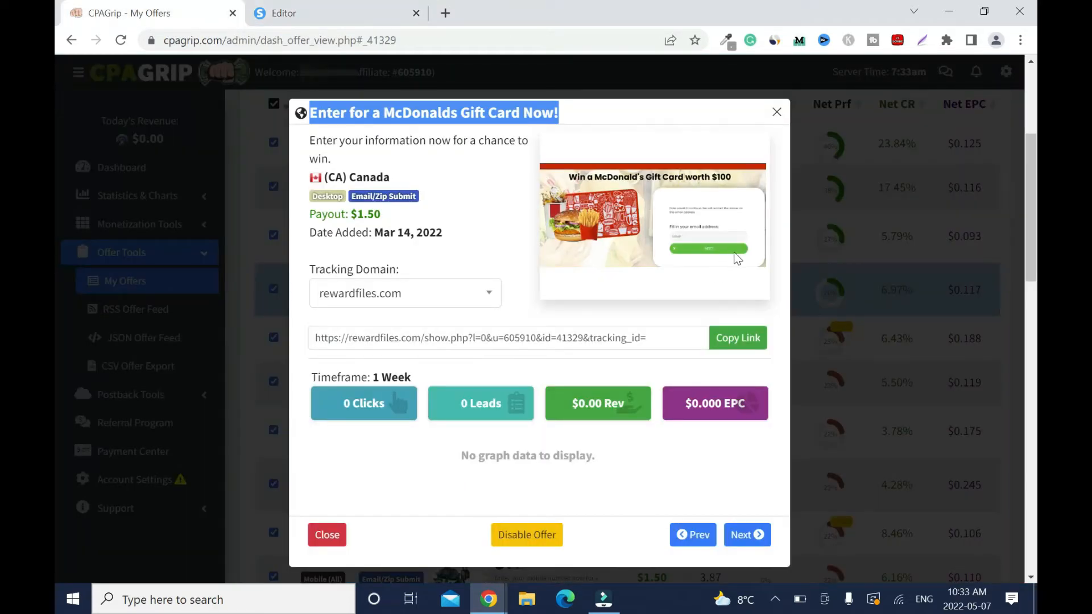
{"action": "left_click", "coordinate": [307, 17]}
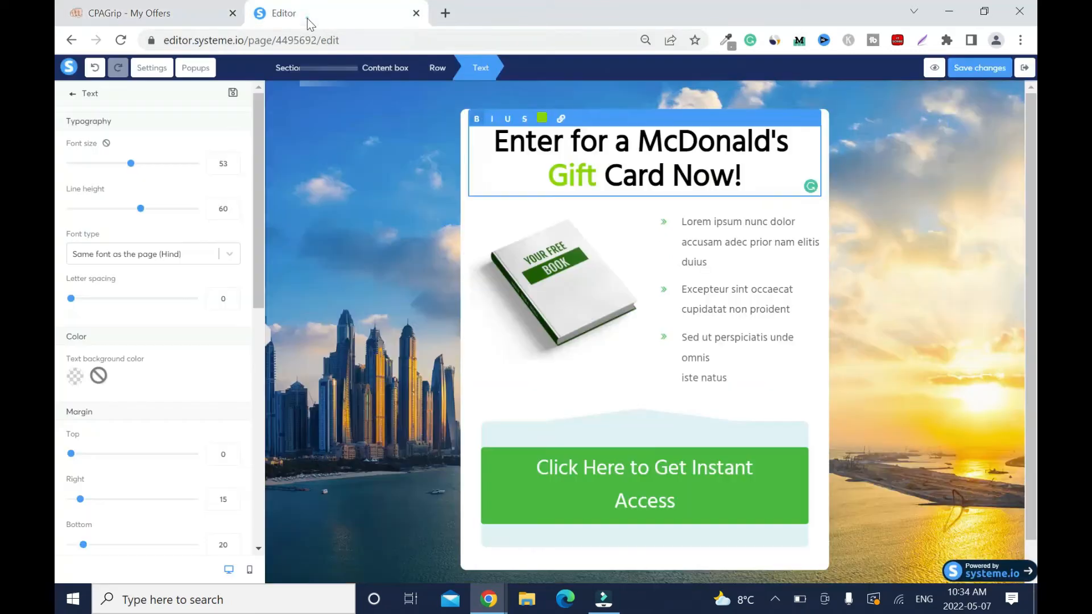
{"action": "left_click", "coordinate": [118, 19]}
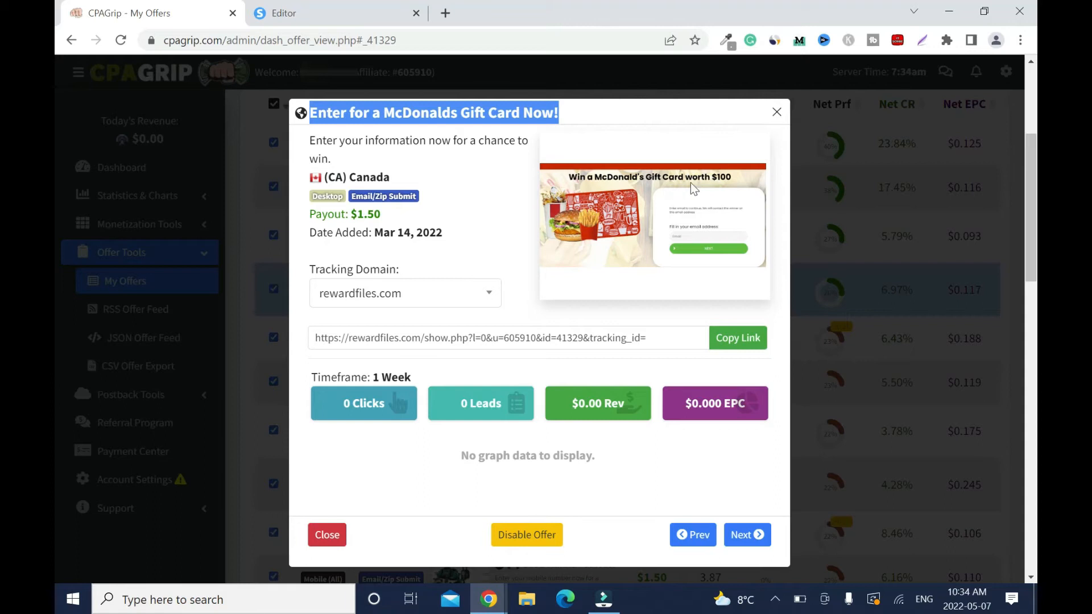
{"action": "left_click", "coordinate": [316, 8]}
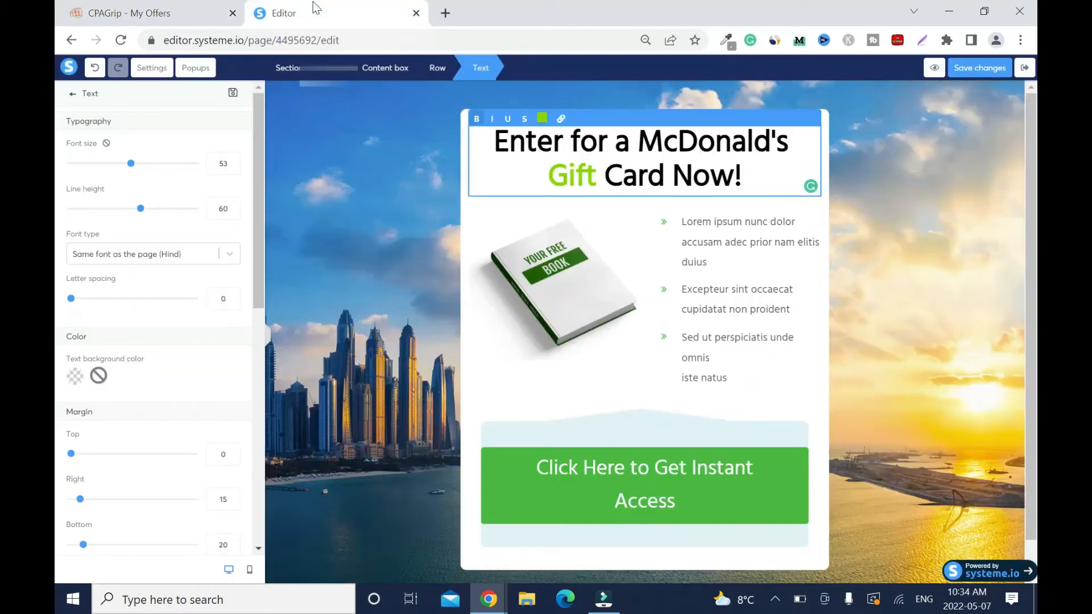
{"action": "left_click", "coordinate": [765, 240]}
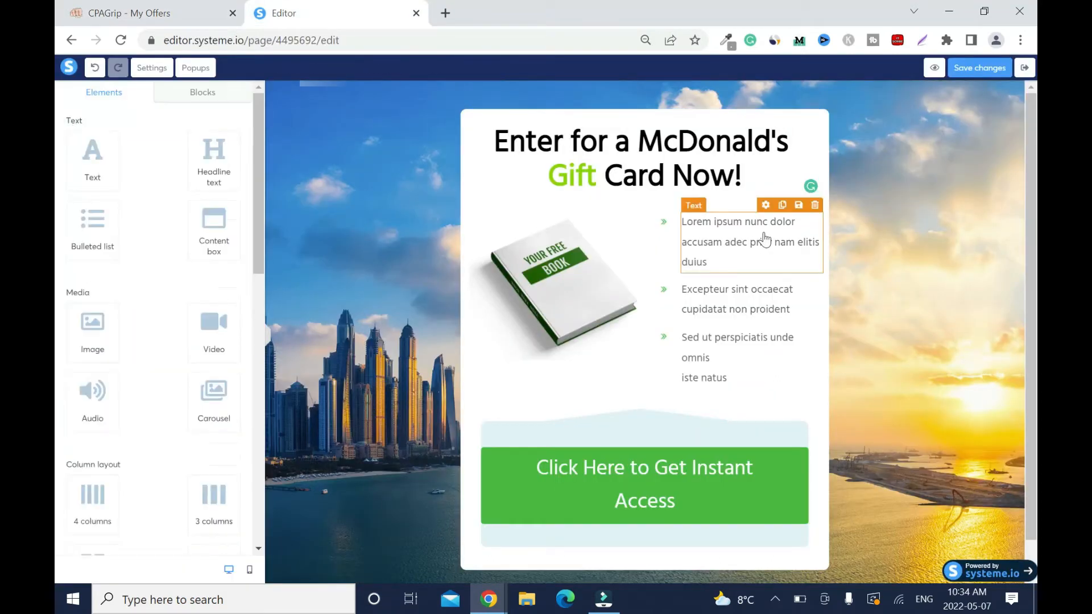
{"action": "left_click", "coordinate": [814, 205]}
{"action": "left_click", "coordinate": [621, 126]}
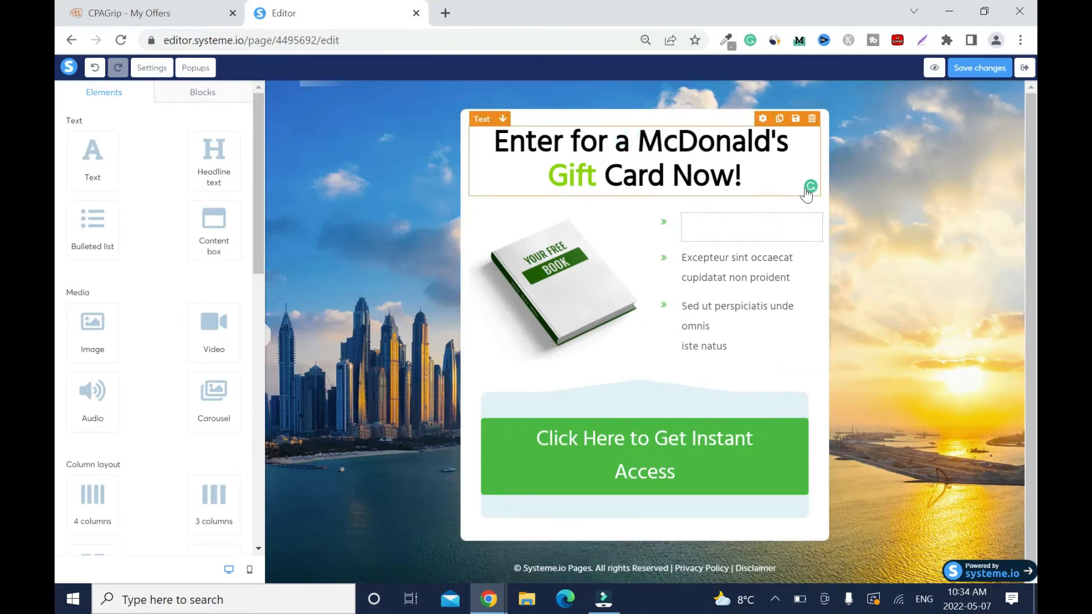
{"action": "left_click", "coordinate": [817, 196]}
{"action": "left_click", "coordinate": [622, 124]}
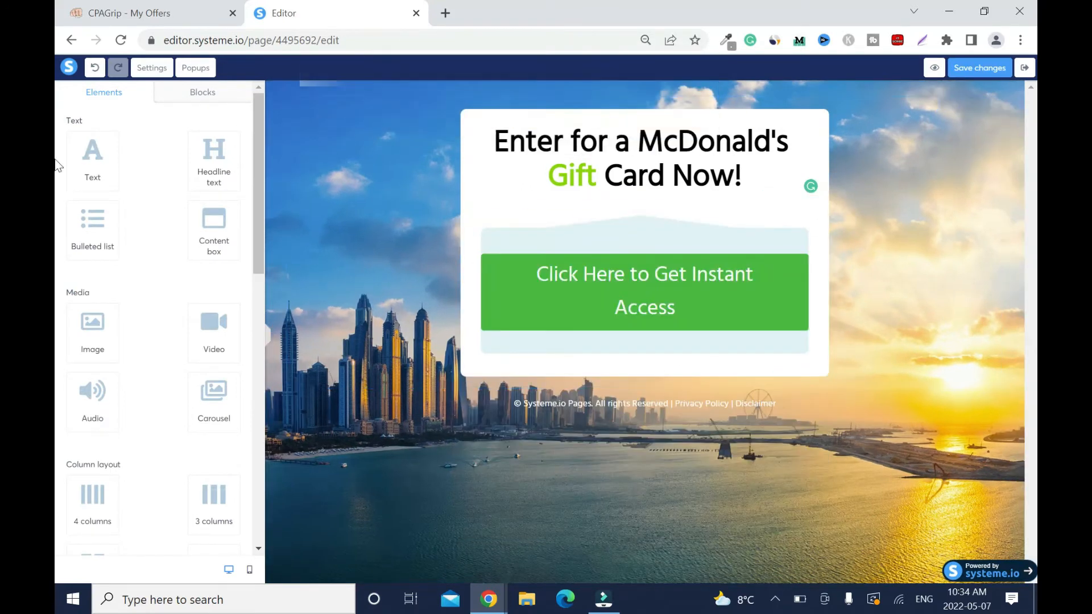
Add a text element between the headline and the green button, and check the offer's wording in CPAGrip
{"action": "left_click_drag", "start_coordinate": [72, 178], "coordinate": [569, 206]}
{"action": "left_click", "coordinate": [122, 13]}
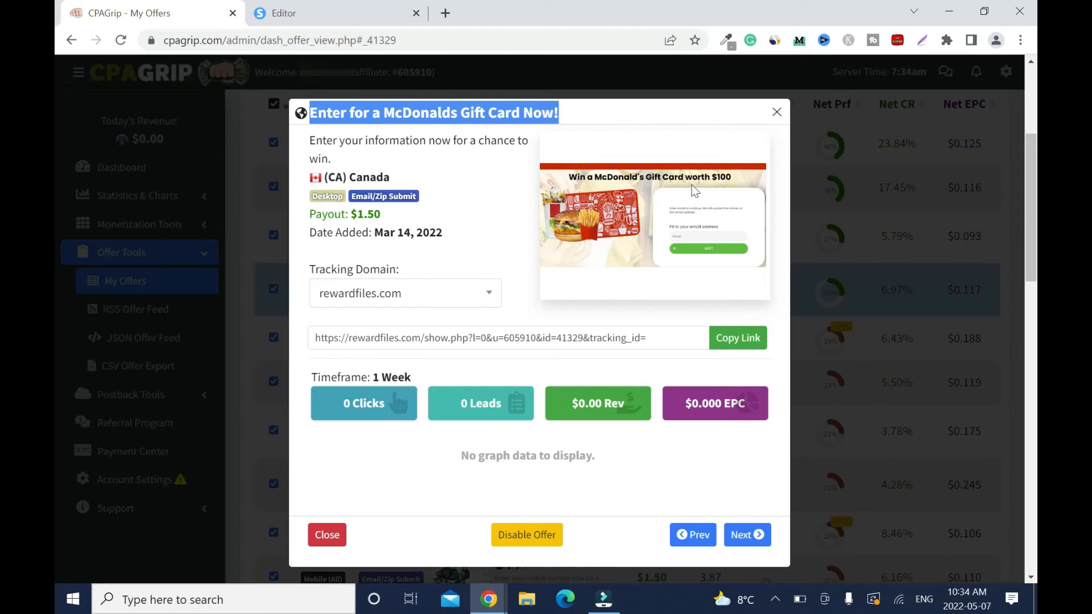
{"action": "left_click", "coordinate": [357, 22]}
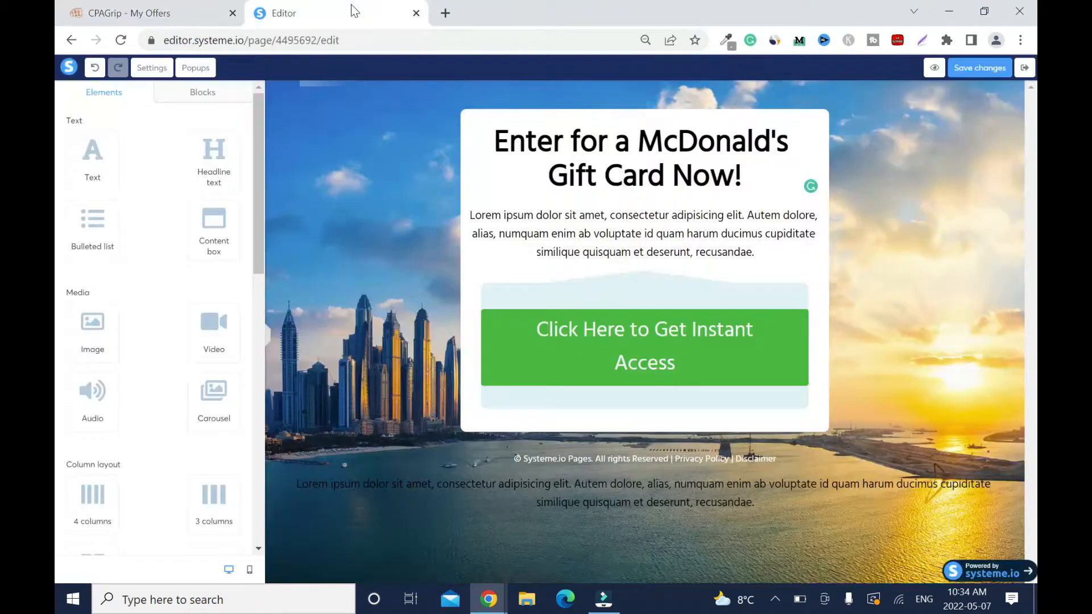
Replace the placeholder paragraph under the headline with "Win a McDonald's Gift Card Worth $100"
{"action": "left_click", "coordinate": [655, 245]}
{"action": "key", "text": "ctrl+a"}
{"action": "type", "text": "Win a McDonald's Gift Card Worth $100"}
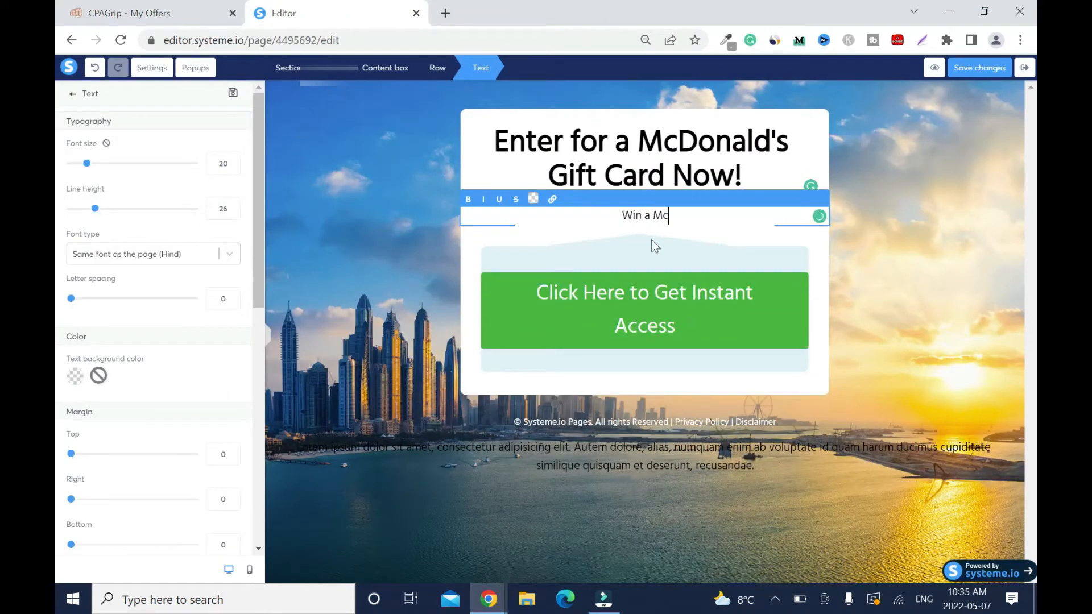
{"action": "left_click", "coordinate": [880, 252]}
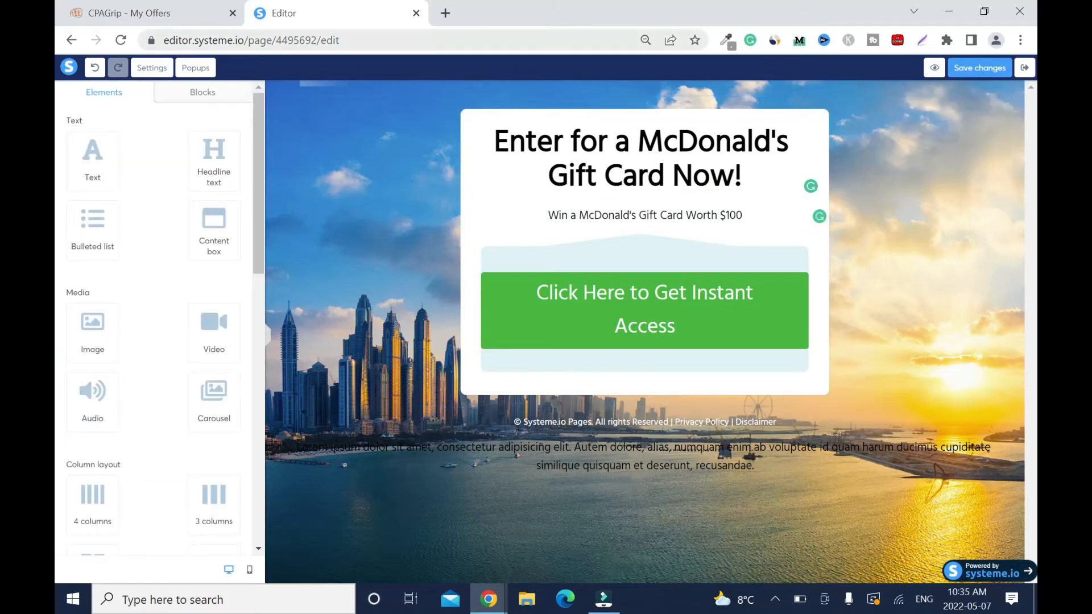
Check the offer preview in CPAGrip, bold the "Win a McDonald's Gift Card Worth $100" line, and add an image element below it
{"action": "left_click", "coordinate": [149, 14]}
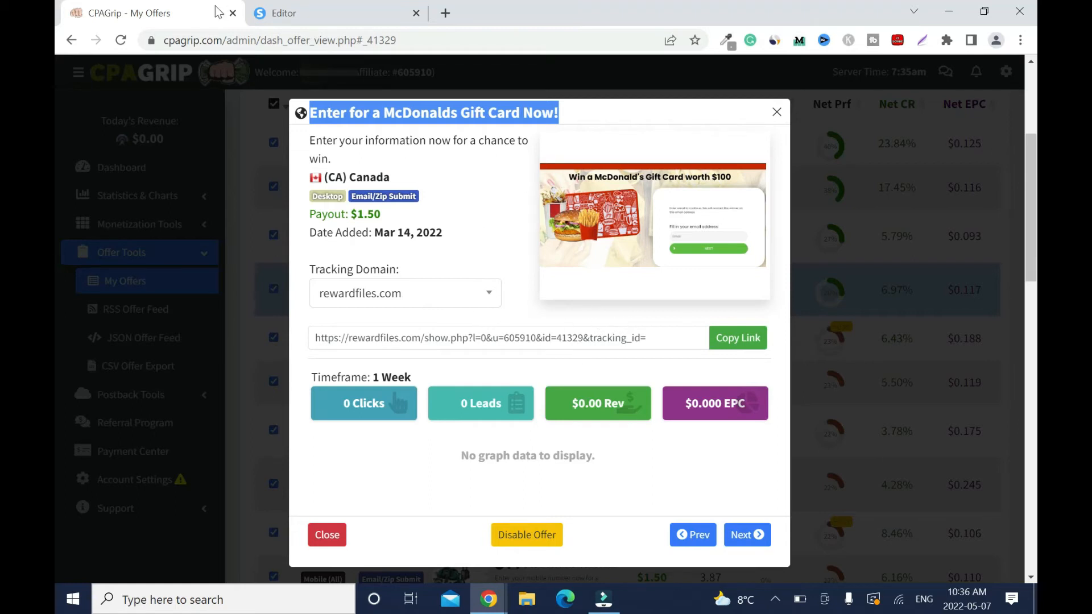
{"action": "left_click", "coordinate": [328, 8]}
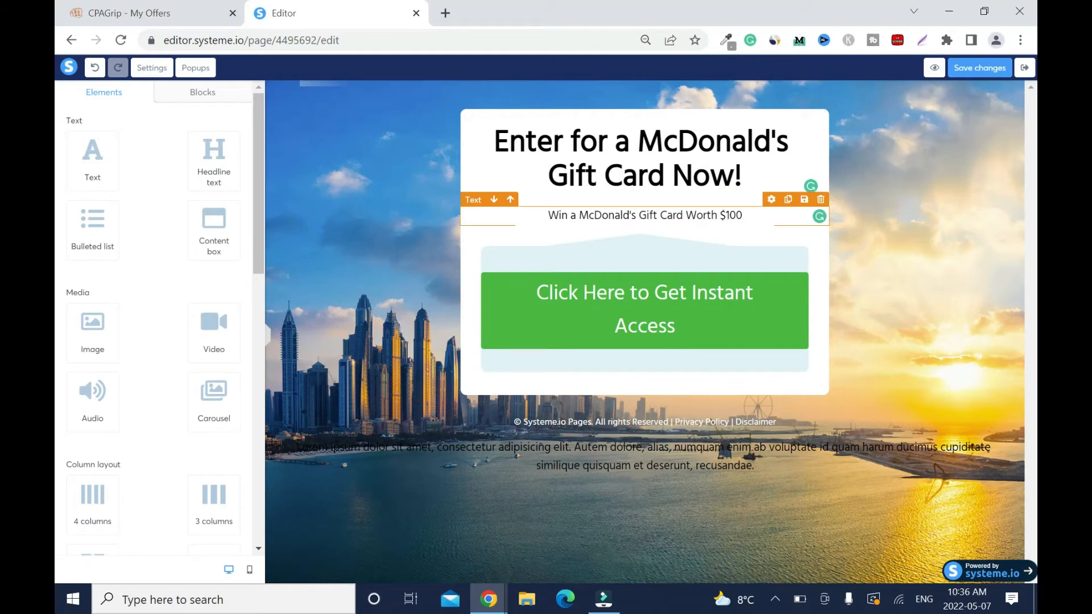
{"action": "left_click", "coordinate": [506, 211]}
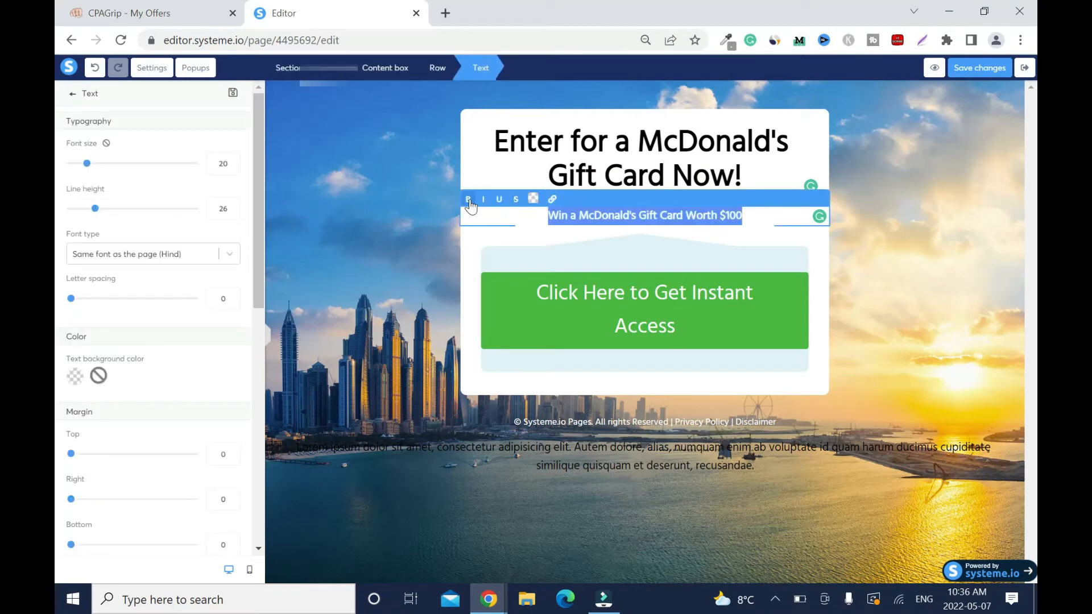
{"action": "left_click", "coordinate": [948, 172]}
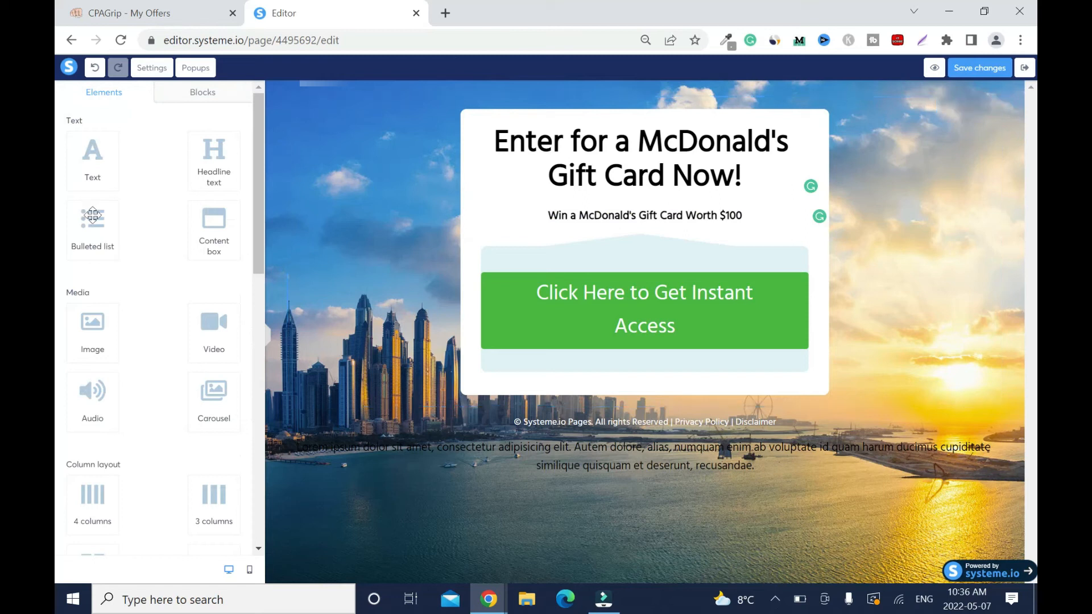
{"action": "left_click_drag", "start_coordinate": [129, 317], "coordinate": [592, 262]}
Copy the offer link from CPAGrip, open it in an incognito browser window, and bring up the options for the burger and gift card picture
{"action": "left_click", "coordinate": [168, 8]}
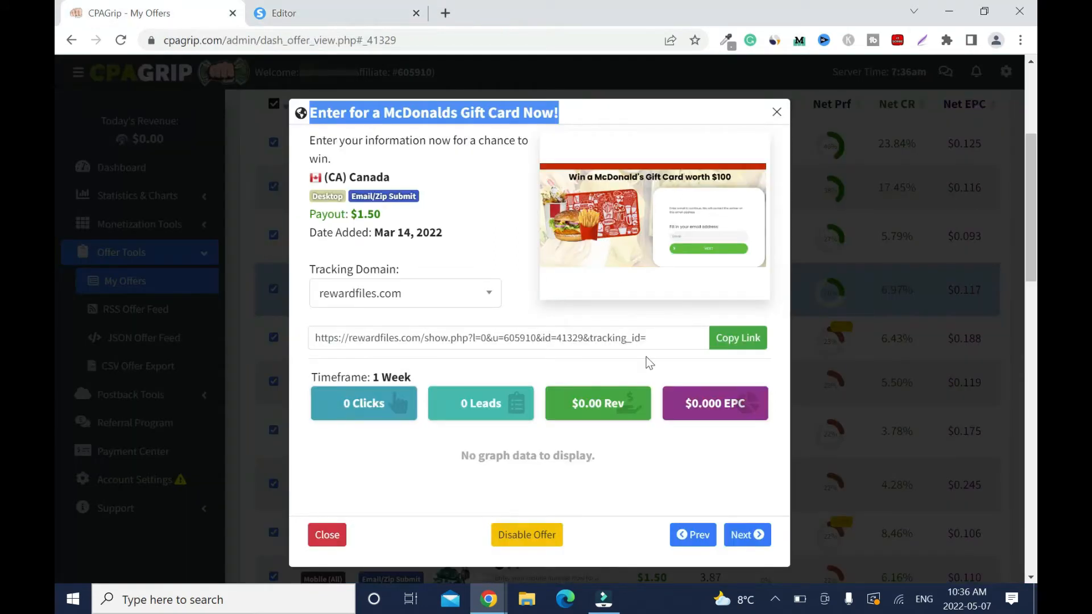
{"action": "left_click", "coordinate": [738, 341]}
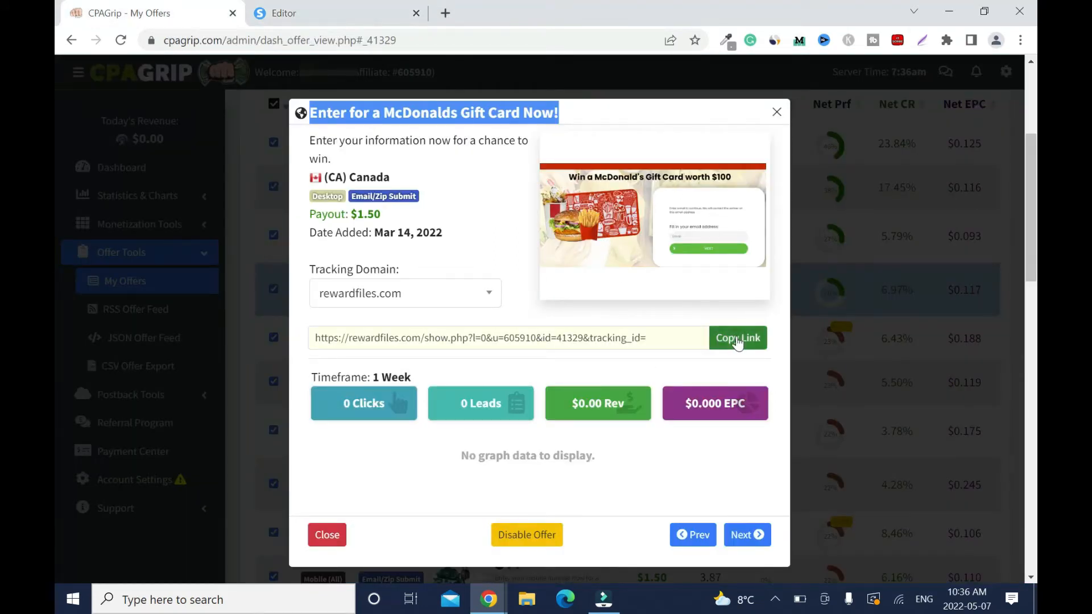
{"action": "left_click", "coordinate": [446, 13]}
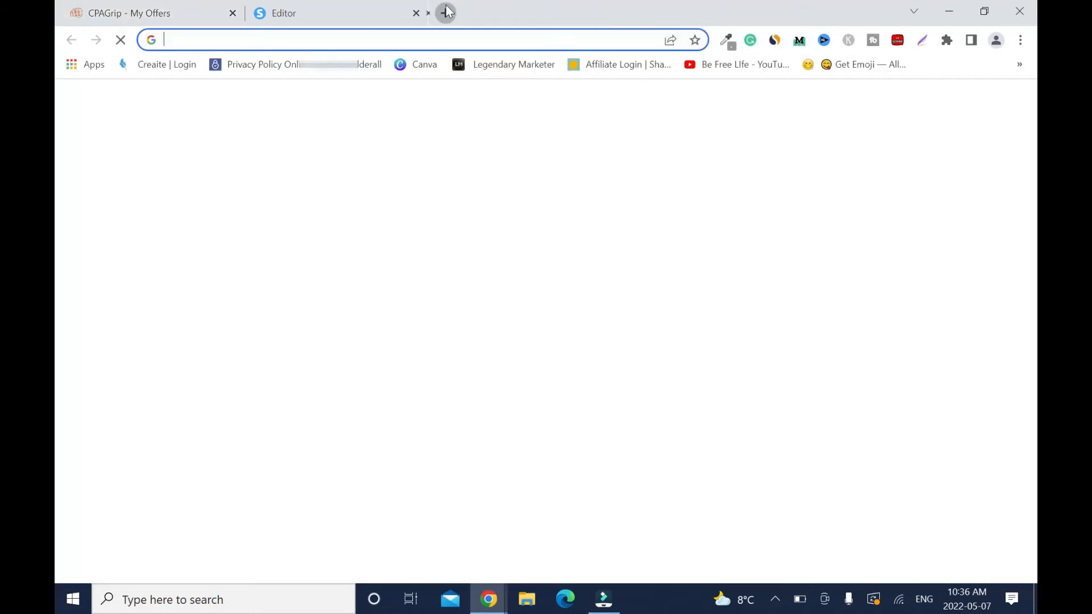
{"action": "left_click", "coordinate": [1021, 40]}
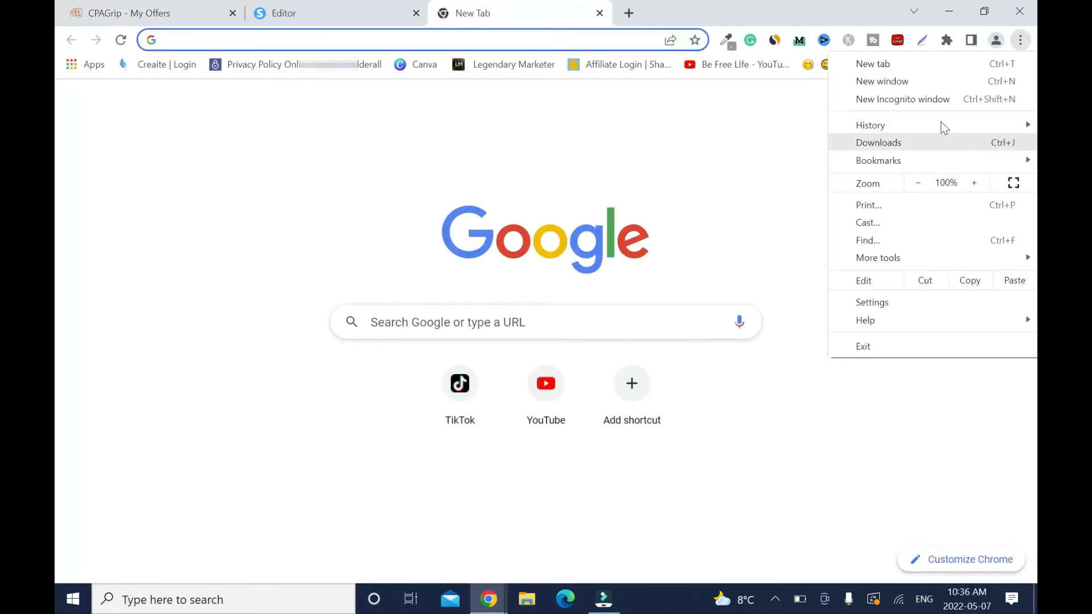
{"action": "left_click", "coordinate": [931, 100]}
{"action": "key", "text": "ctrl+v"}
{"action": "key", "text": "Return"}
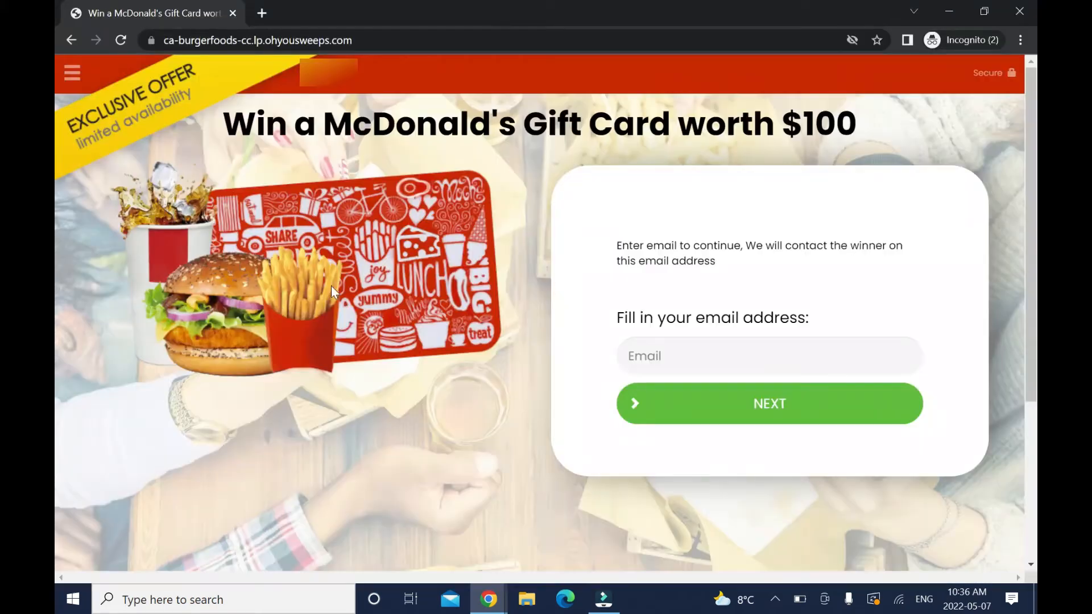
{"action": "right_click", "coordinate": [289, 288]}
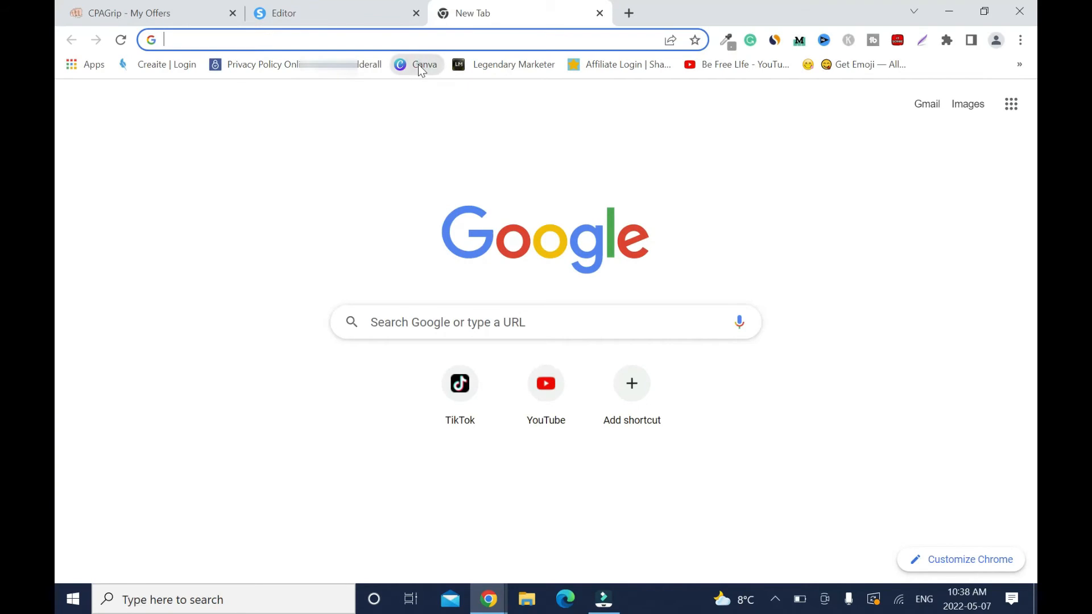
Switch to Canva, search the templates for "gift card", and open the Blush Botanical Aesthetic Gift Card Voucher template
{"action": "left_click", "coordinate": [418, 65]}
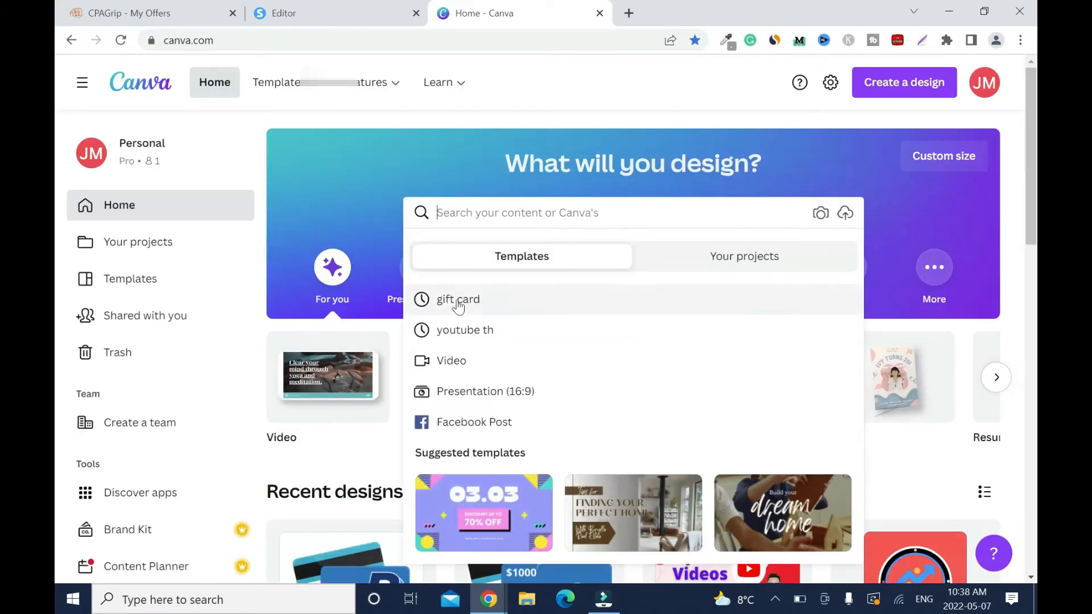
{"action": "type", "text": "gift card"}
{"action": "key", "text": "Return"}
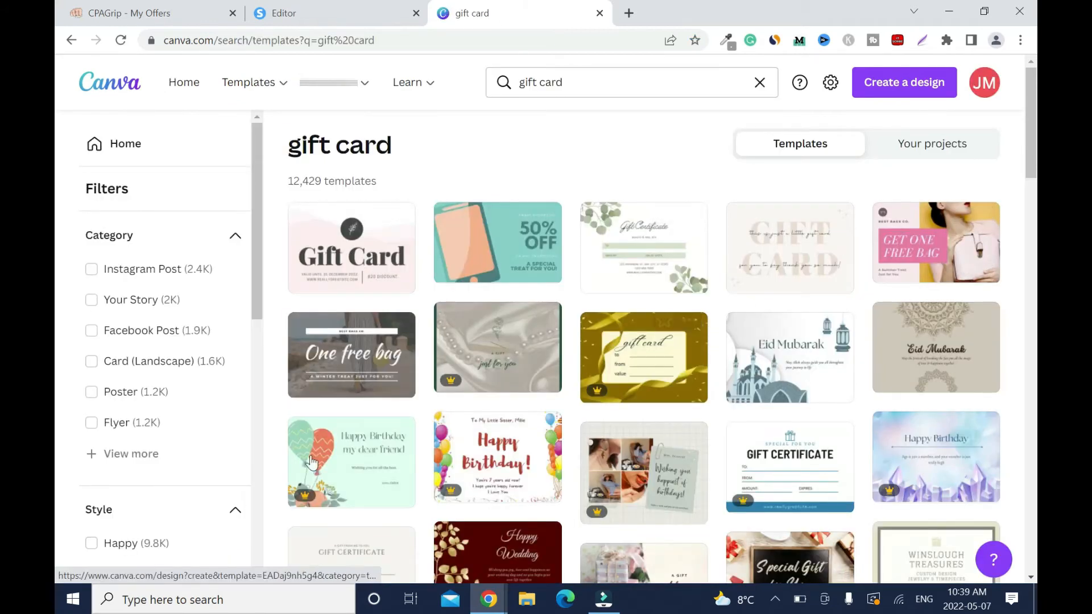
{"action": "left_click", "coordinate": [307, 234]}
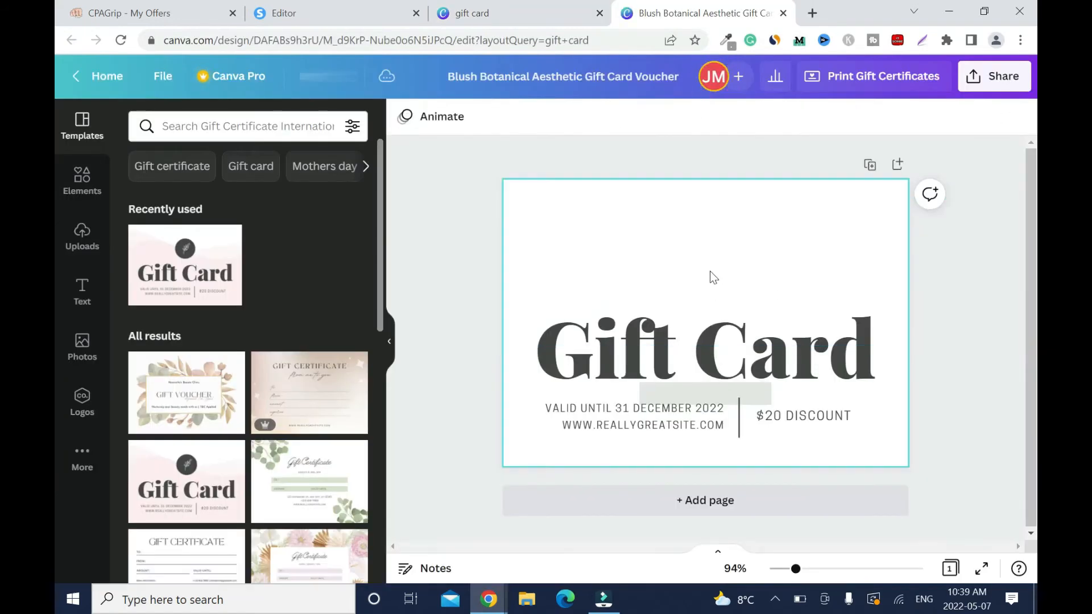
Delete the "Gift Card" title, the validity date and the website line from the voucher design
{"action": "left_click", "coordinate": [724, 342]}
{"action": "key", "text": "Delete"}
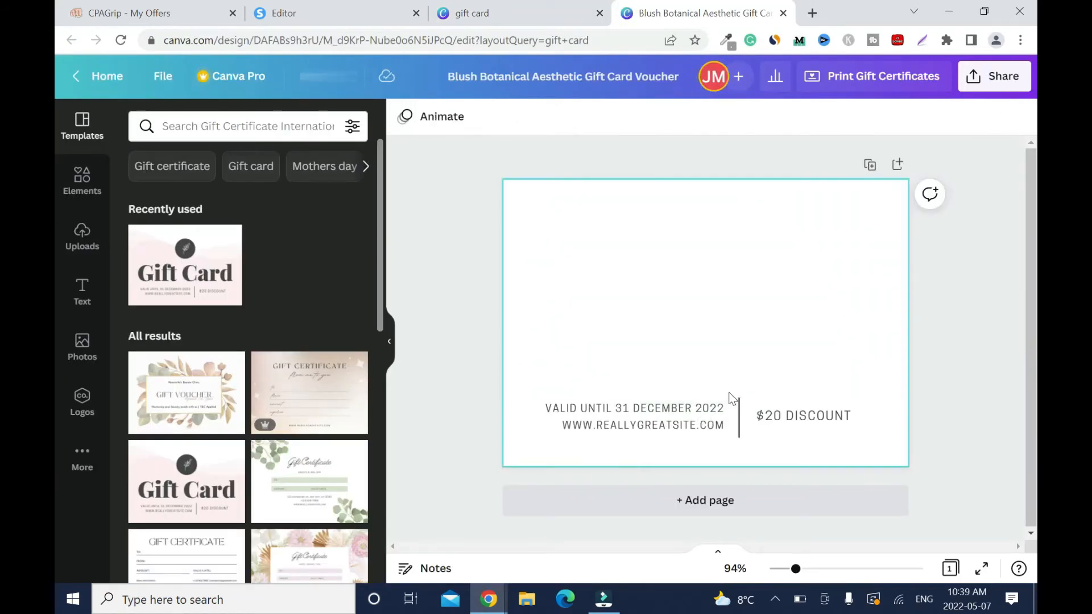
{"action": "left_click", "coordinate": [700, 416]}
{"action": "key", "text": "Delete"}
{"action": "left_click", "coordinate": [701, 434]}
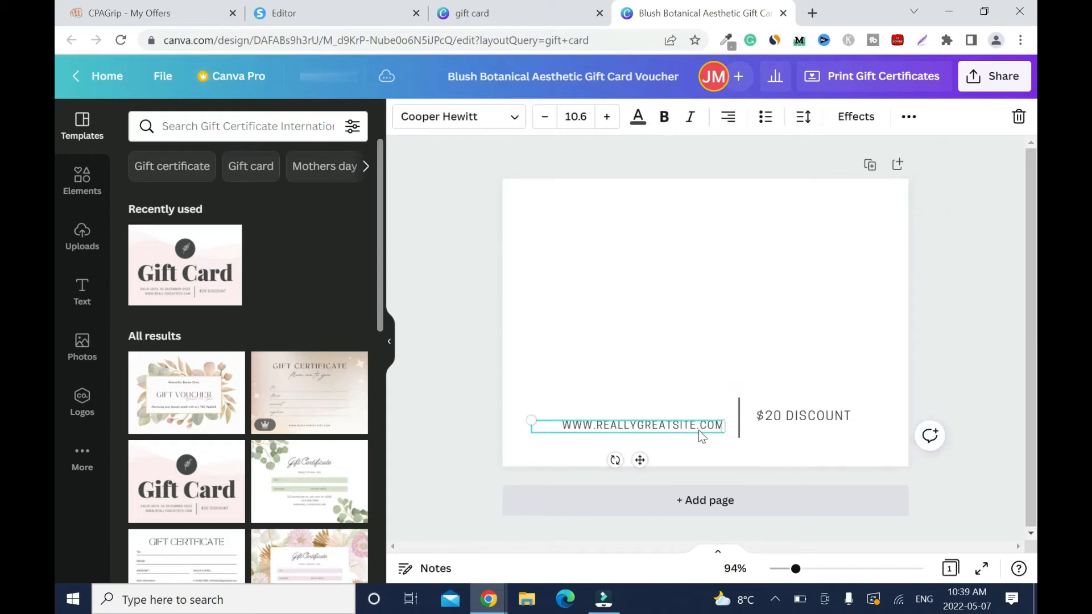
{"action": "key", "text": "Delete"}
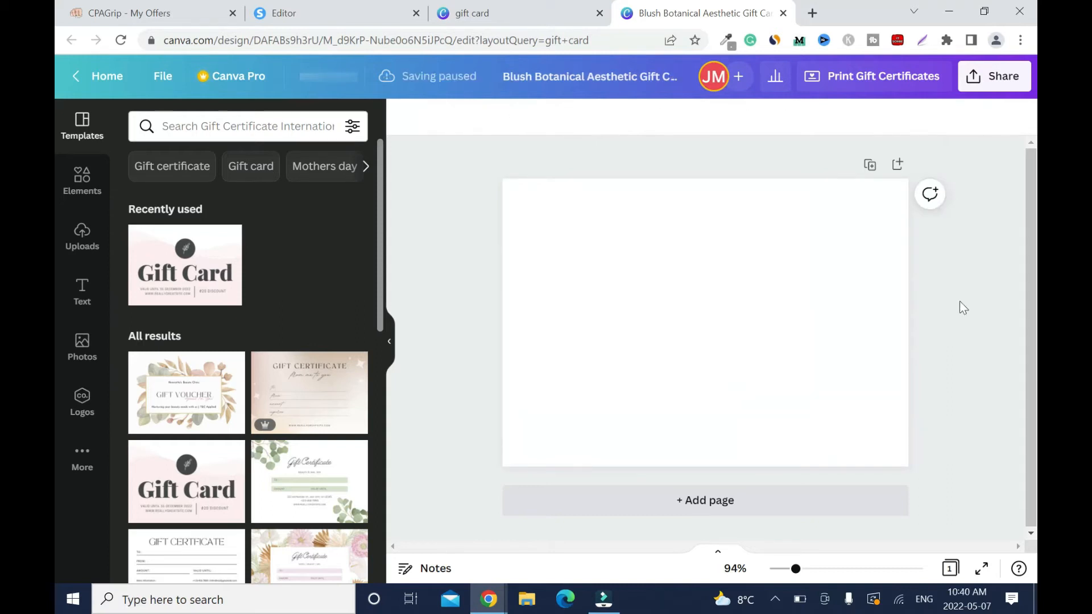
Enlarge the burger and gift card picture to span the full width of the design
{"action": "left_click_drag", "start_coordinate": [839, 250], "coordinate": [892, 185]}
{"action": "left_click_drag", "start_coordinate": [576, 393], "coordinate": [497, 442]}
{"action": "left_click", "coordinate": [985, 244]}
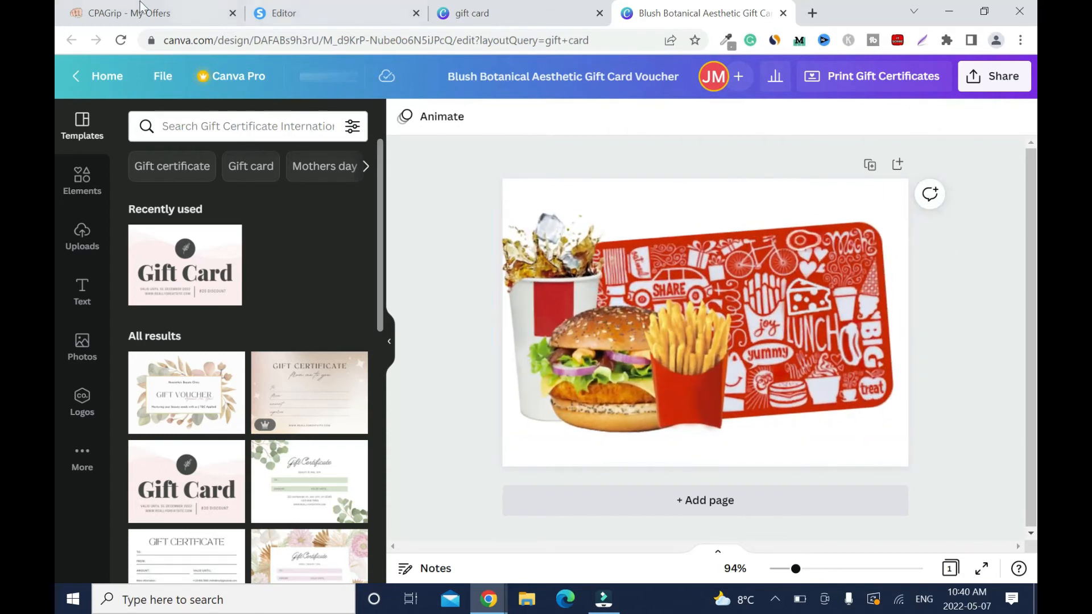
Compare the design with the offer preview in CPAGrip, and set its background in Canva to pale yellow #F8F7DB
{"action": "left_click", "coordinate": [111, 4]}
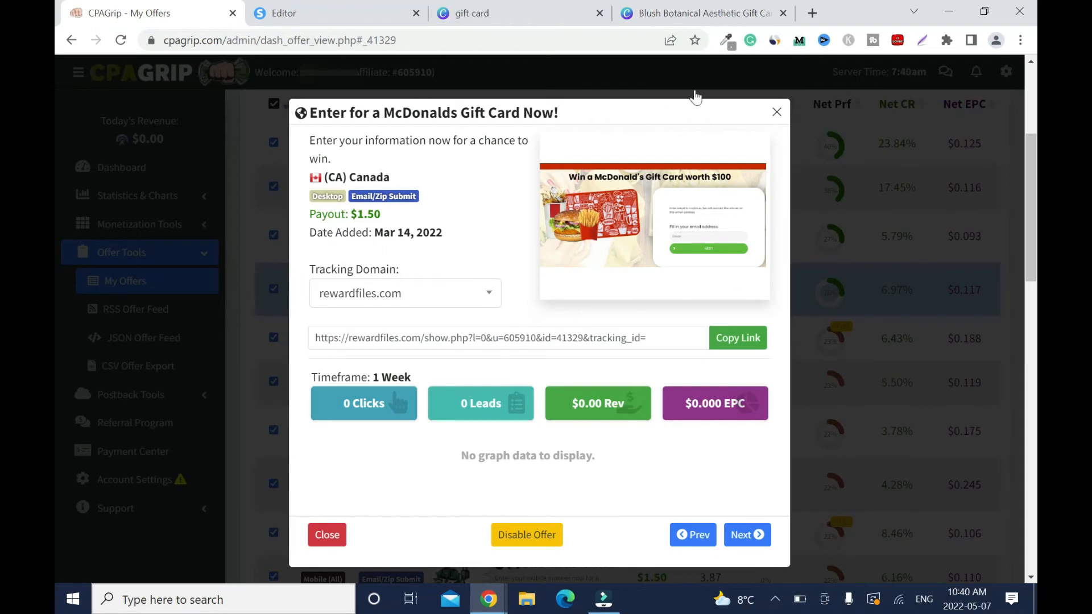
{"action": "left_click", "coordinate": [674, 12]}
{"action": "left_click", "coordinate": [543, 135]}
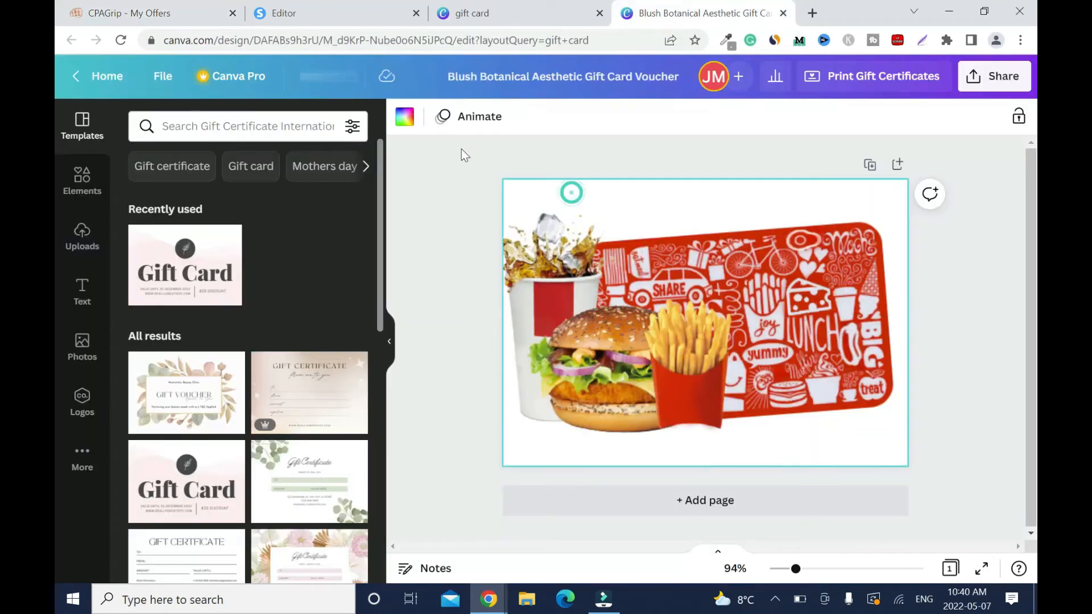
{"action": "left_click", "coordinate": [404, 116]}
{"action": "left_click", "coordinate": [144, 197]}
{"action": "left_click", "coordinate": [181, 330]}
{"action": "left_click_drag", "start_coordinate": [193, 239], "coordinate": [166, 239]}
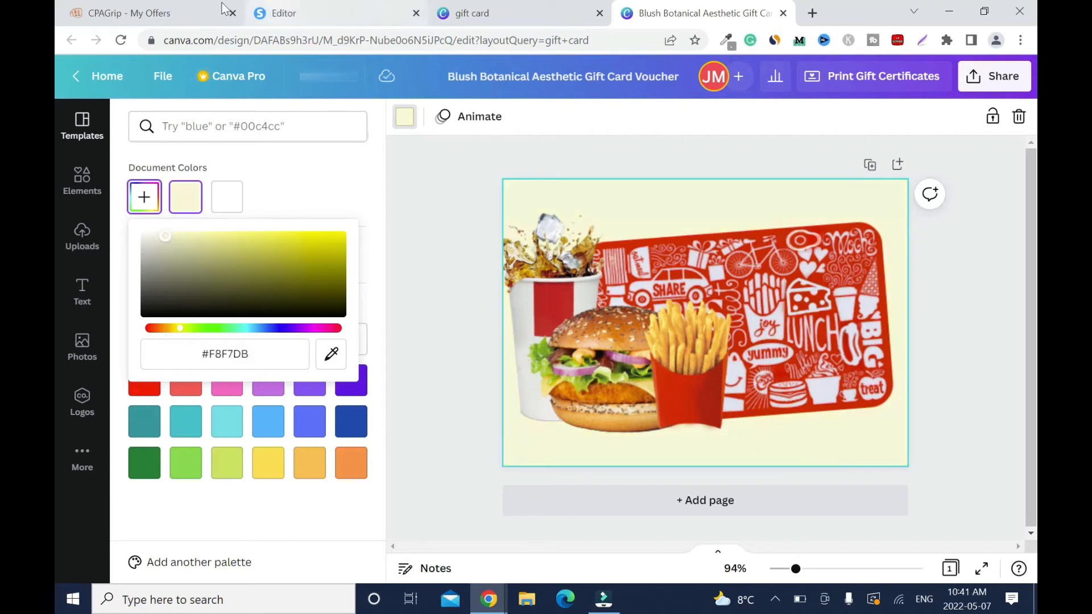
Check the offer preview in CPAGrip once more, and rename the Canva design "McDonald's Gift Card Offer - CPAGrip"
{"action": "left_click", "coordinate": [166, 11]}
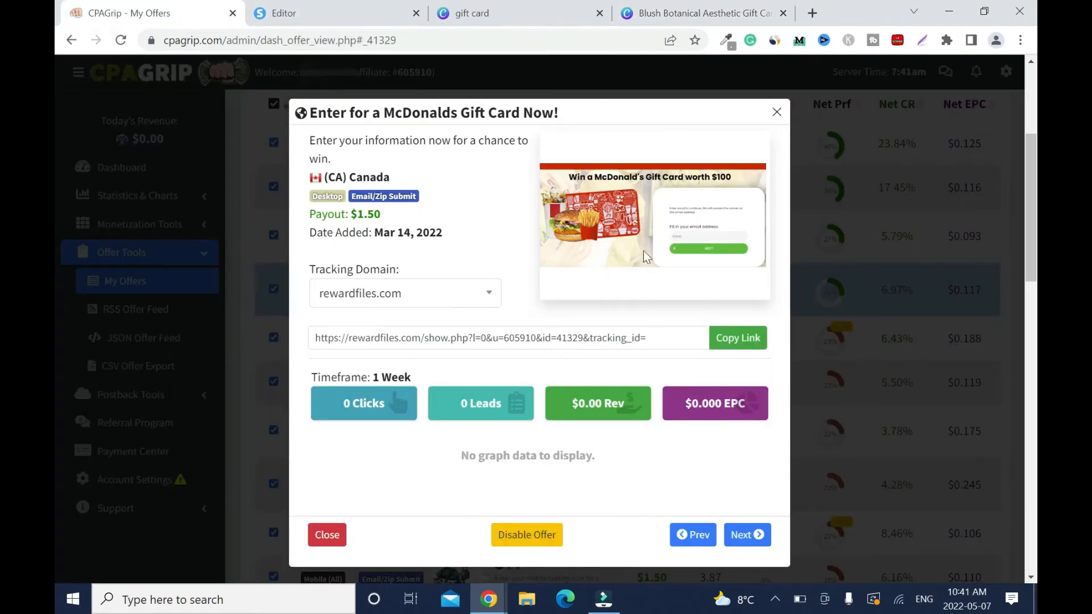
{"action": "left_click", "coordinate": [654, 13]}
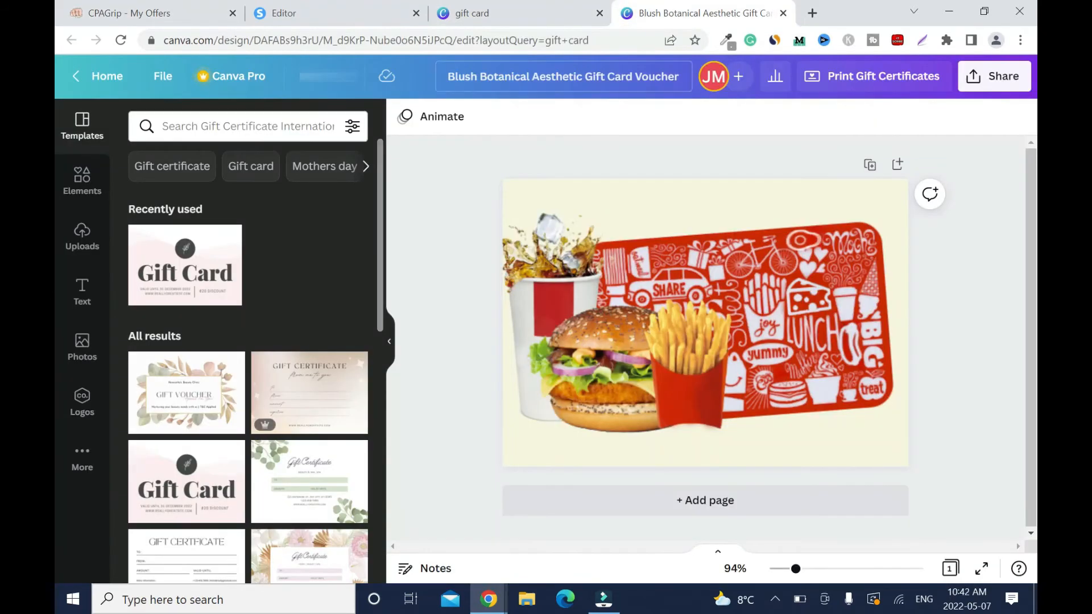
{"action": "type", "text": "McDo"}
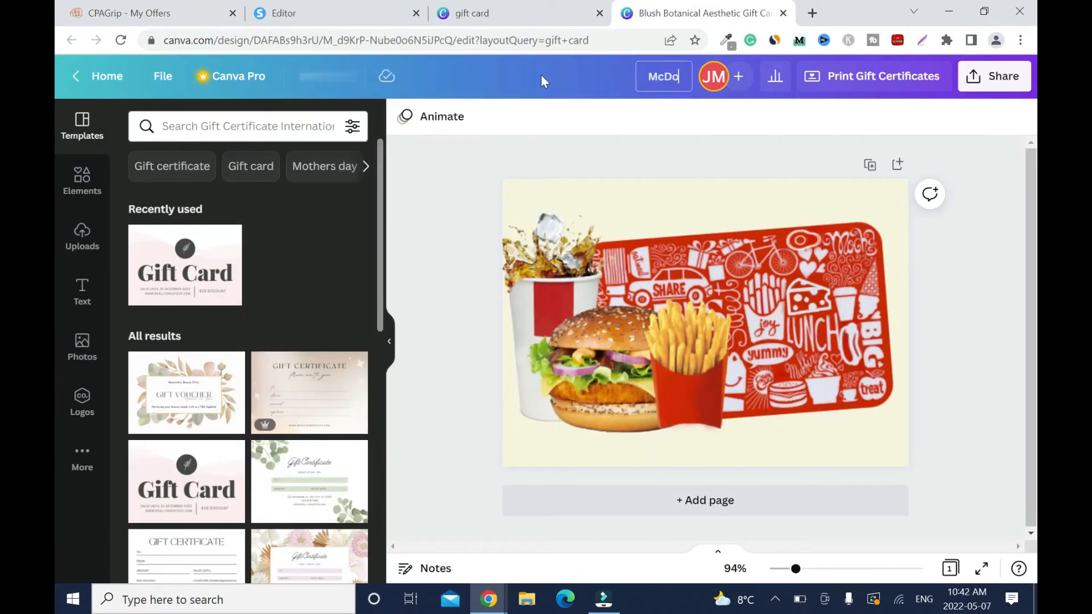
{"action": "type", "text": "nald's Gift Card Offer - CPAGrip"}
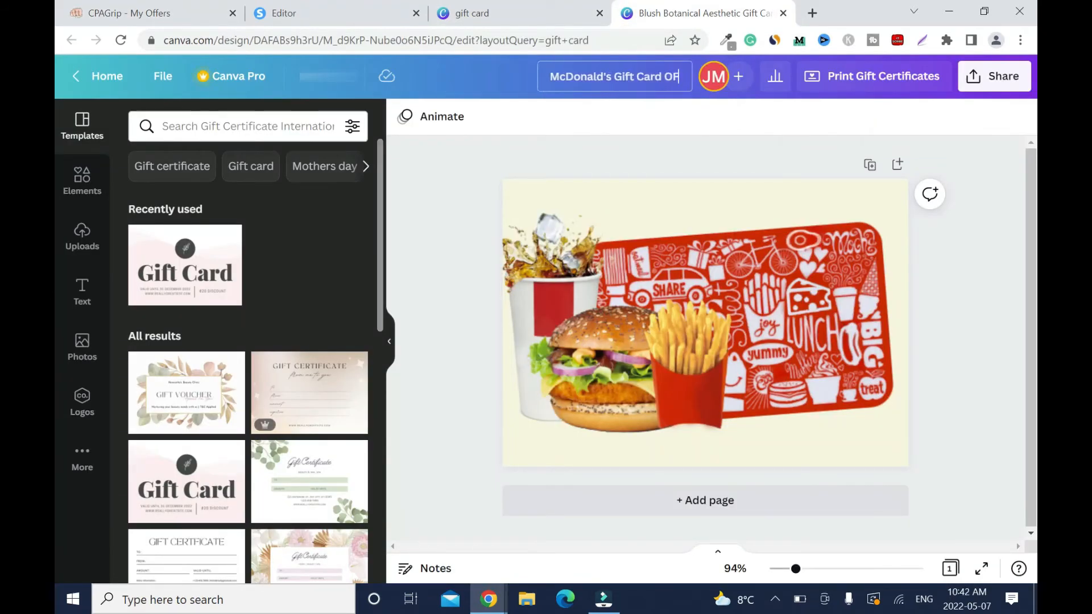
{"action": "left_click", "coordinate": [453, 180]}
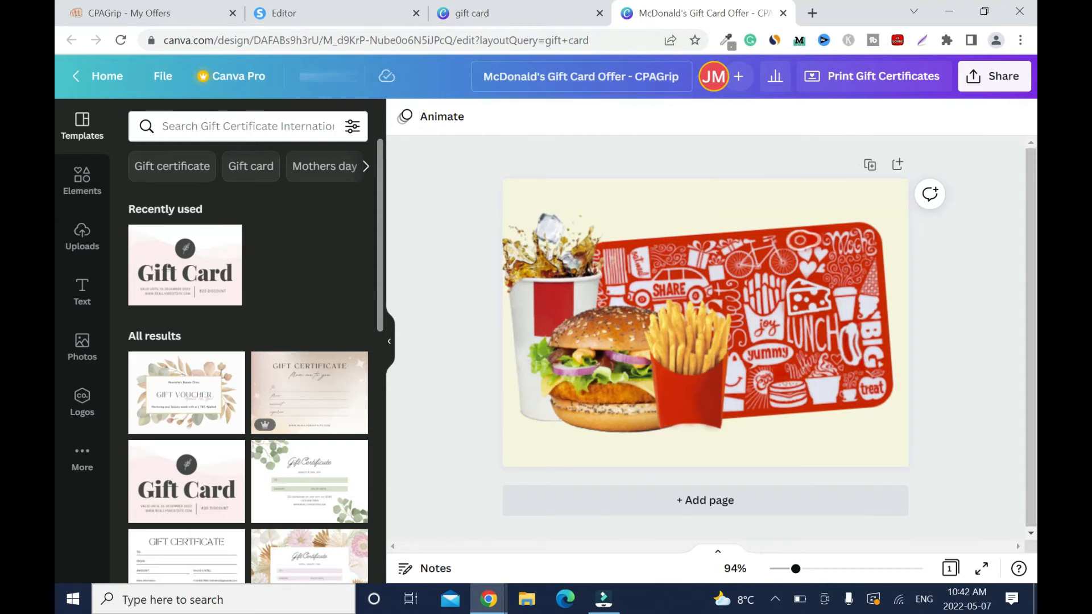
Download the finished gift card design as a PNG at size 1
{"action": "left_click", "coordinate": [1000, 79]}
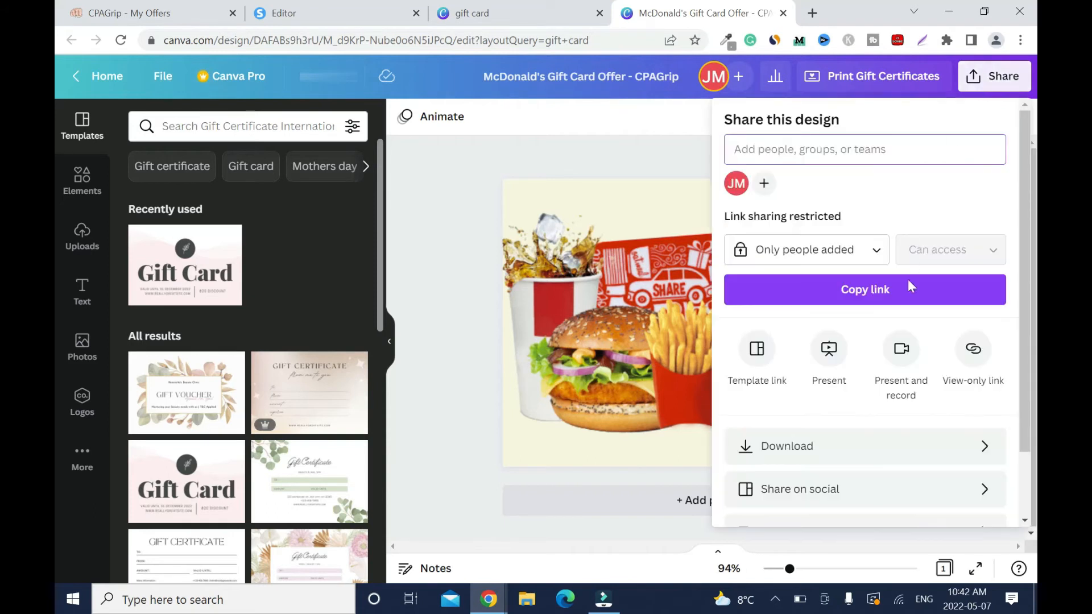
{"action": "left_click", "coordinate": [838, 446]}
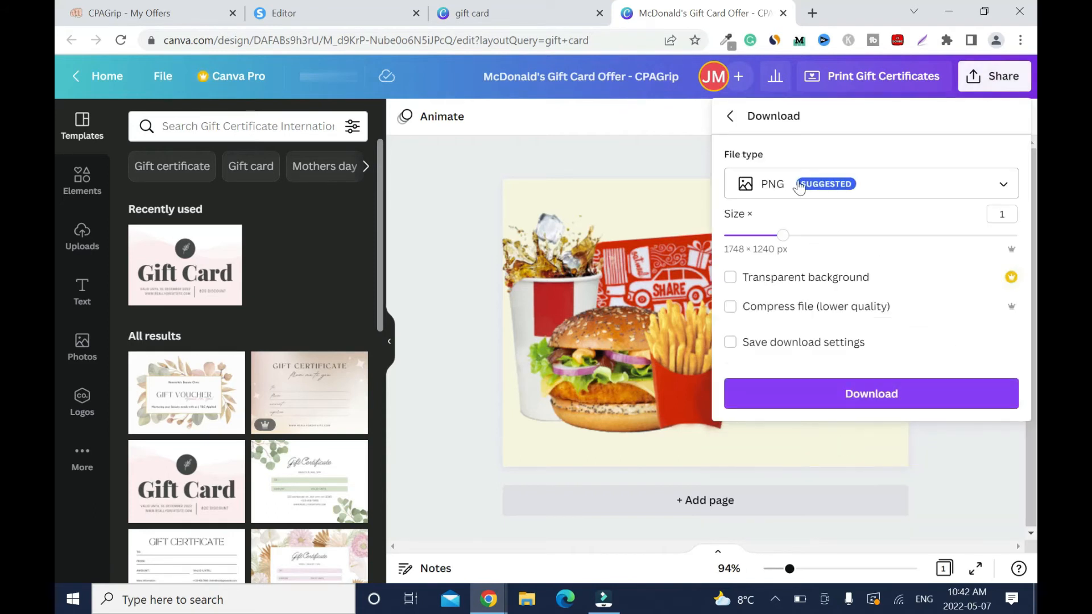
{"action": "left_click", "coordinate": [926, 393]}
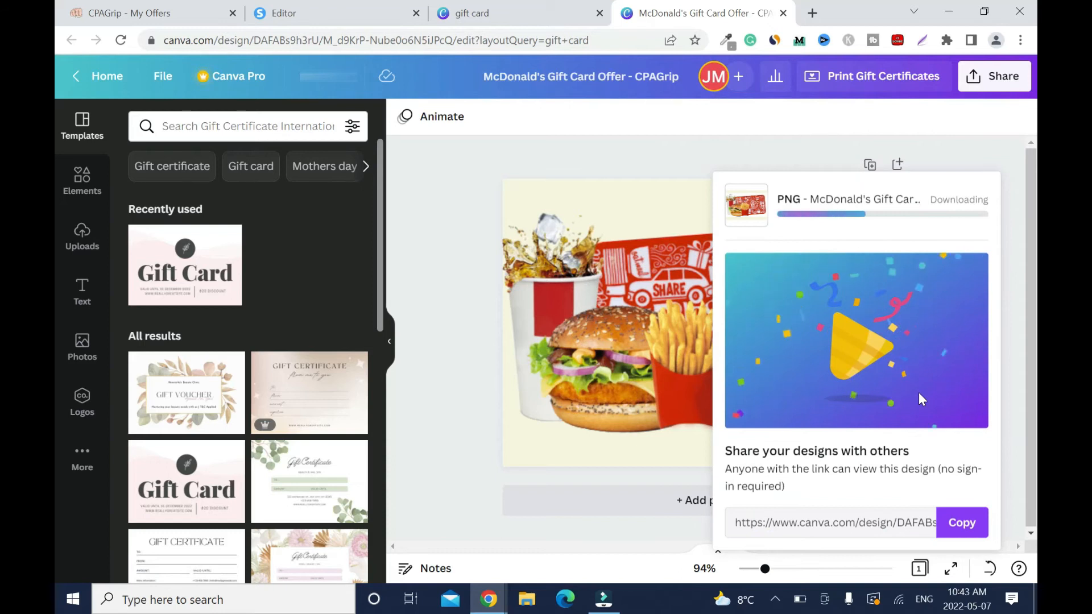
{"action": "left_click", "coordinate": [475, 193]}
In the Systeme.io editor, replace the placeholder image with the downloaded "McDonald's Gift Card Offer - CPAGrip" PNG and save the page
{"action": "left_click", "coordinate": [319, 14]}
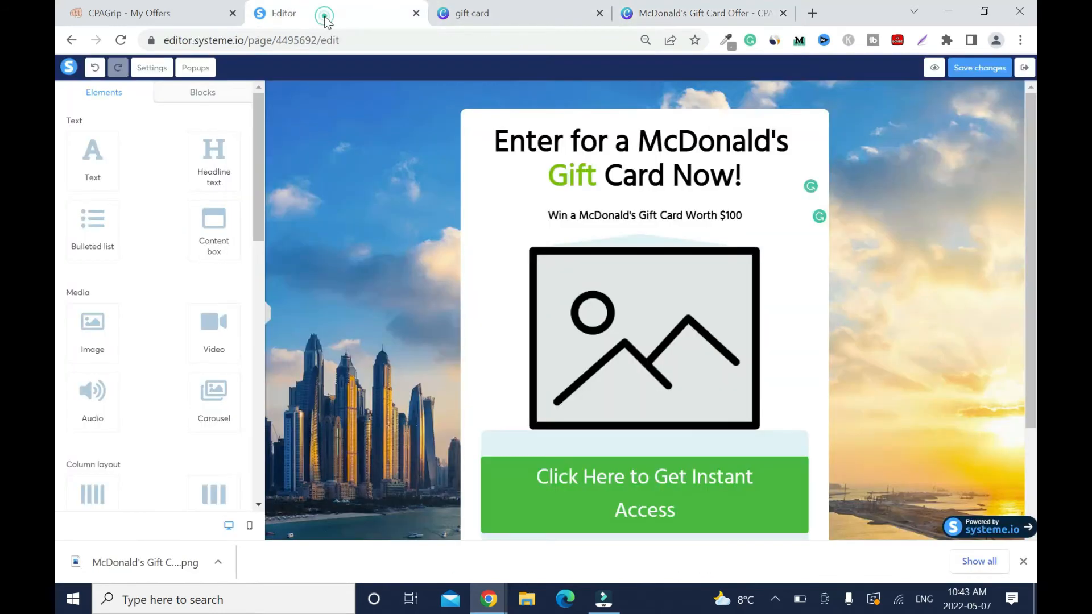
{"action": "left_click", "coordinate": [787, 238]}
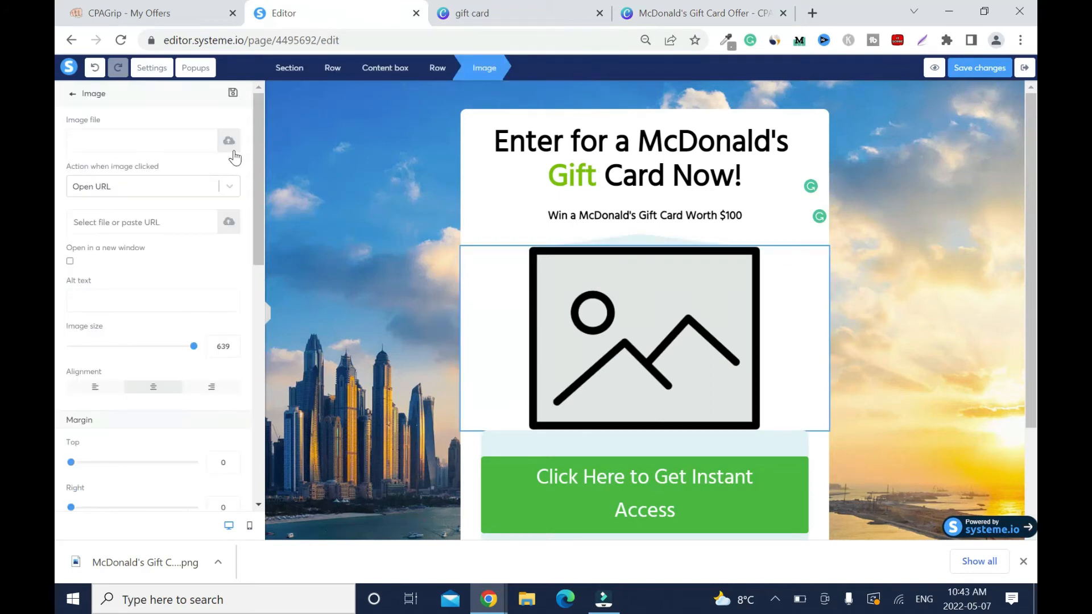
{"action": "left_click", "coordinate": [230, 144]}
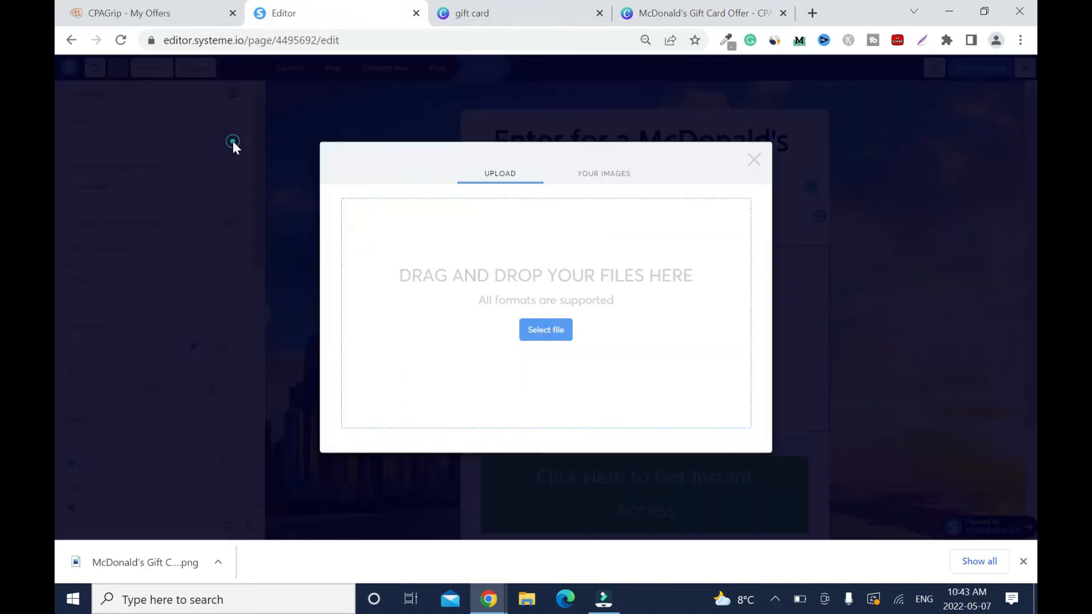
{"action": "left_click", "coordinate": [546, 330]}
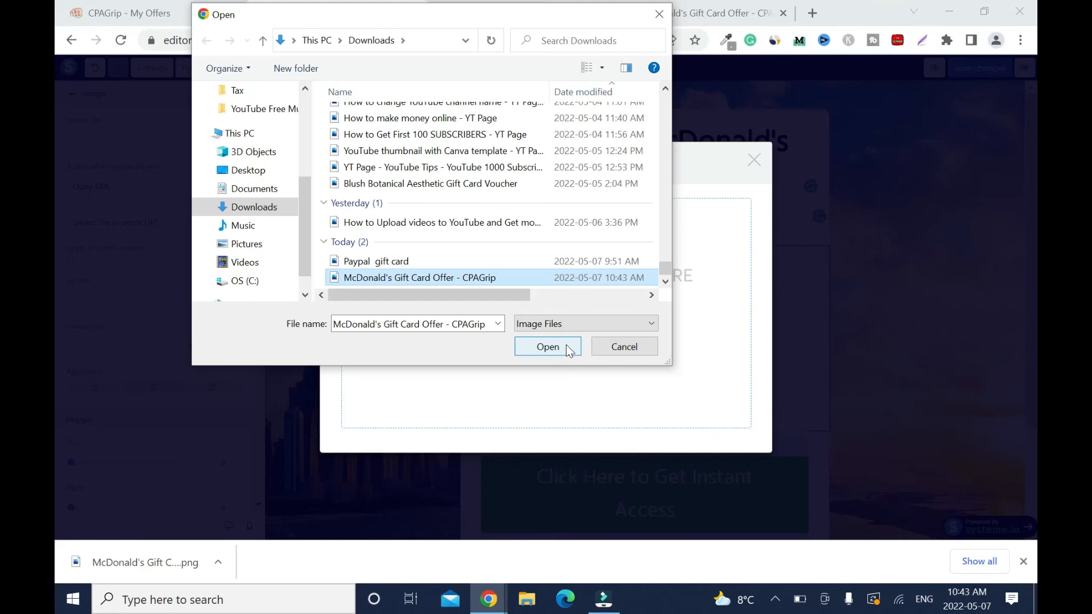
{"action": "left_click", "coordinate": [566, 344]}
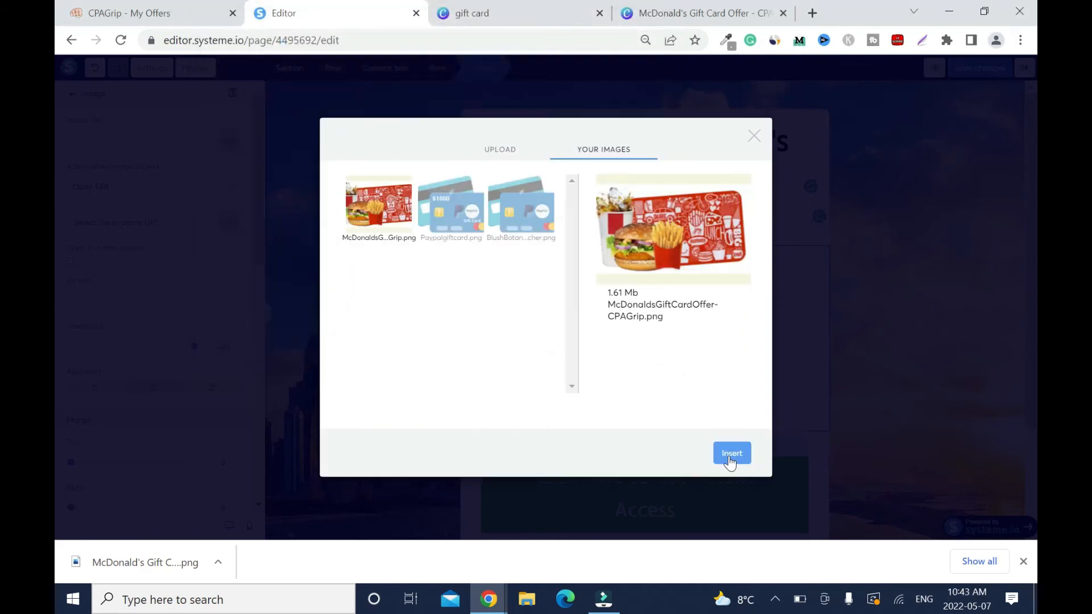
{"action": "left_click", "coordinate": [730, 459]}
{"action": "left_click", "coordinate": [968, 69]}
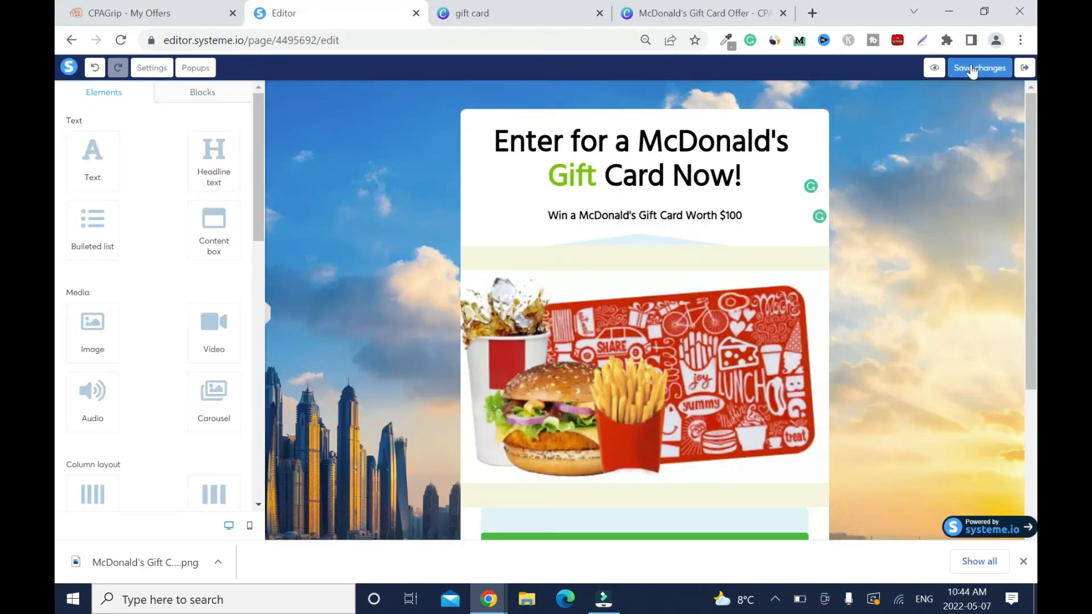
Set the green call-to-action button's click action to Open URL and clear its template address
{"action": "left_click_drag", "start_coordinate": [1030, 177], "coordinate": [1035, 267]}
{"action": "scroll", "coordinate": [909, 414], "scroll_direction": "up", "scroll_amount": 1}
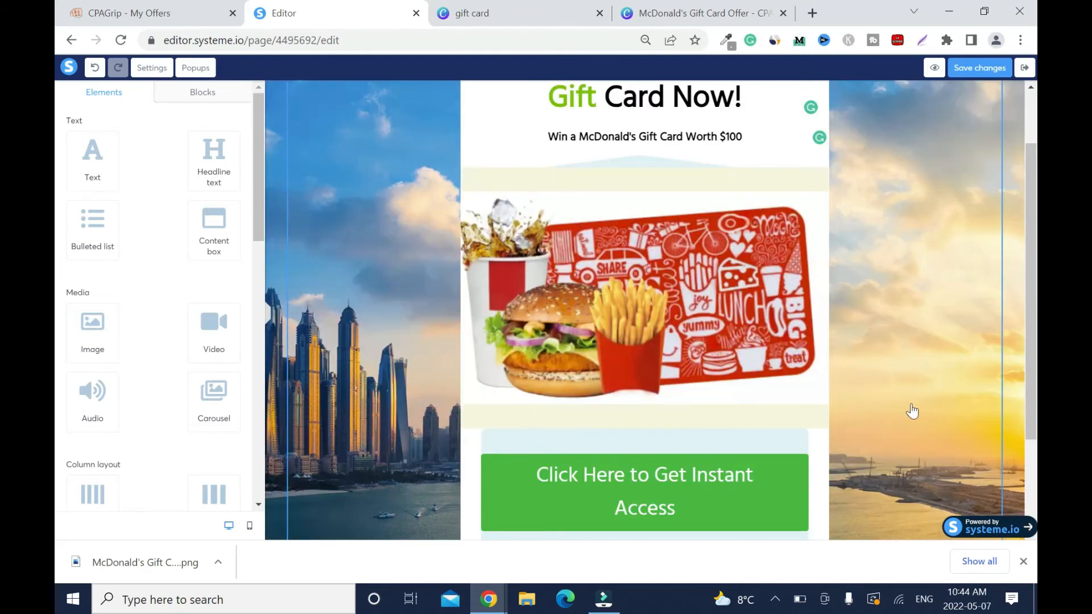
{"action": "mouse_move", "coordinate": [761, 488]}
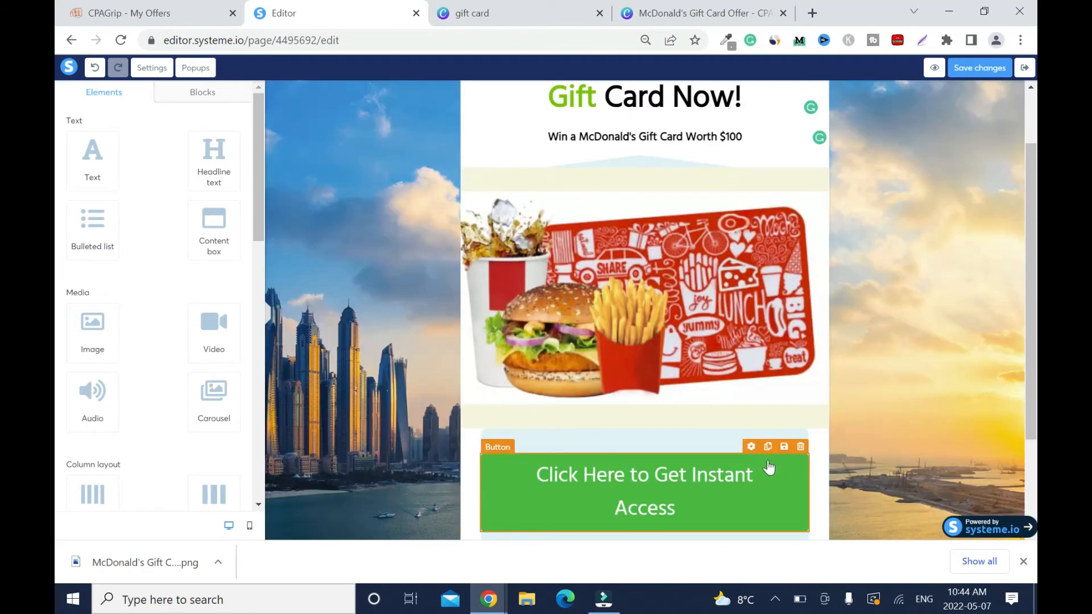
{"action": "left_click", "coordinate": [751, 448]}
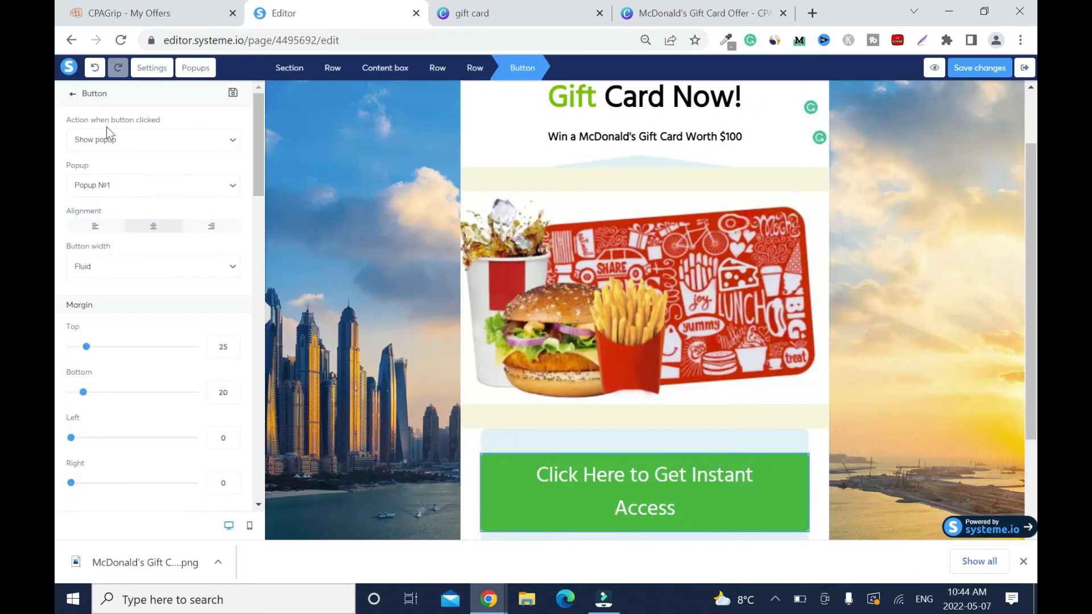
{"action": "left_click", "coordinate": [233, 137]}
{"action": "left_click", "coordinate": [118, 178]}
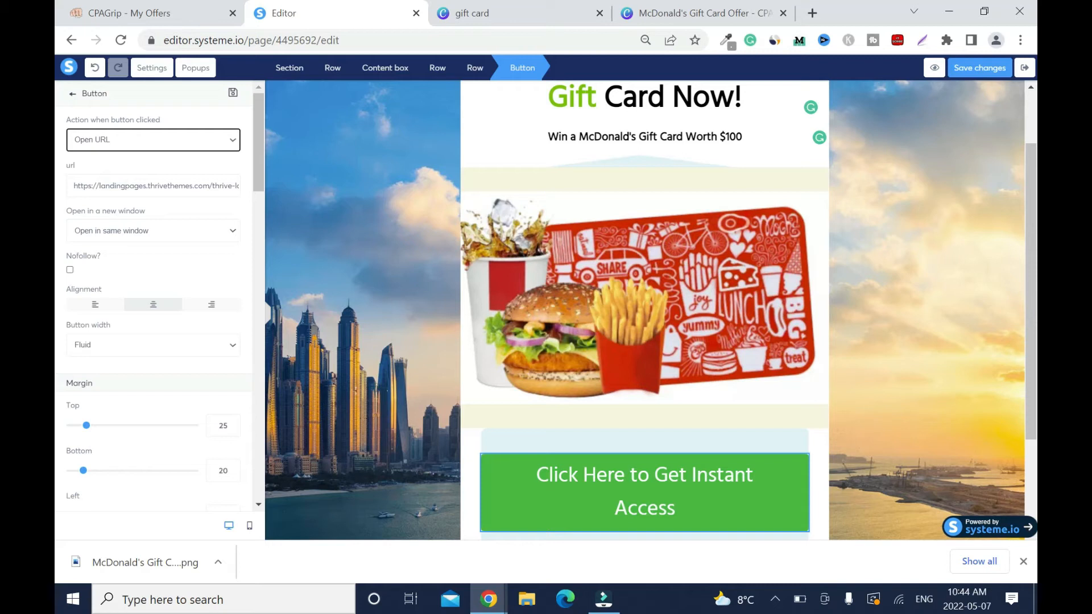
{"action": "triple_click", "coordinate": [154, 185]}
{"action": "key", "text": "BackSpace"}
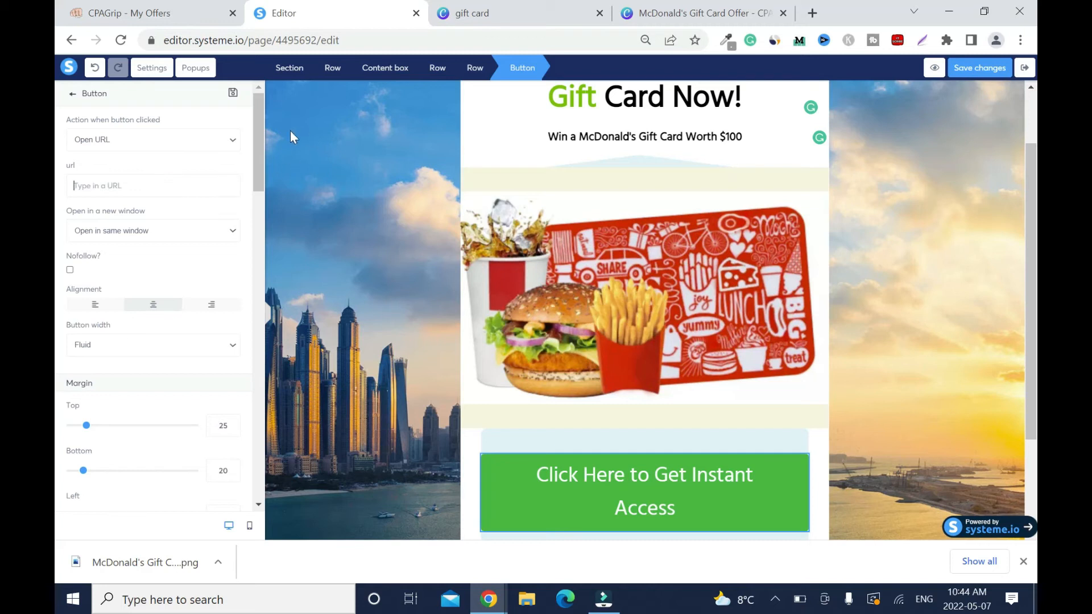
Copy the McDonald's offer's tracking link from CPAGrip, paste it as the button's URL in Systeme.io, and save the page
{"action": "left_click", "coordinate": [152, 12]}
{"action": "left_click", "coordinate": [734, 339]}
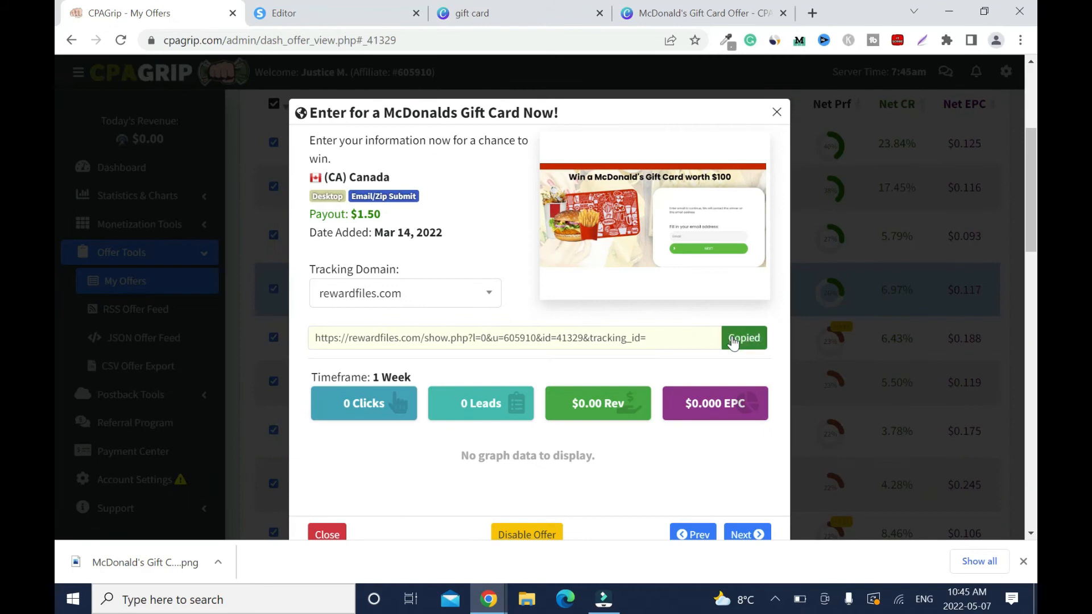
{"action": "left_click", "coordinate": [319, 11]}
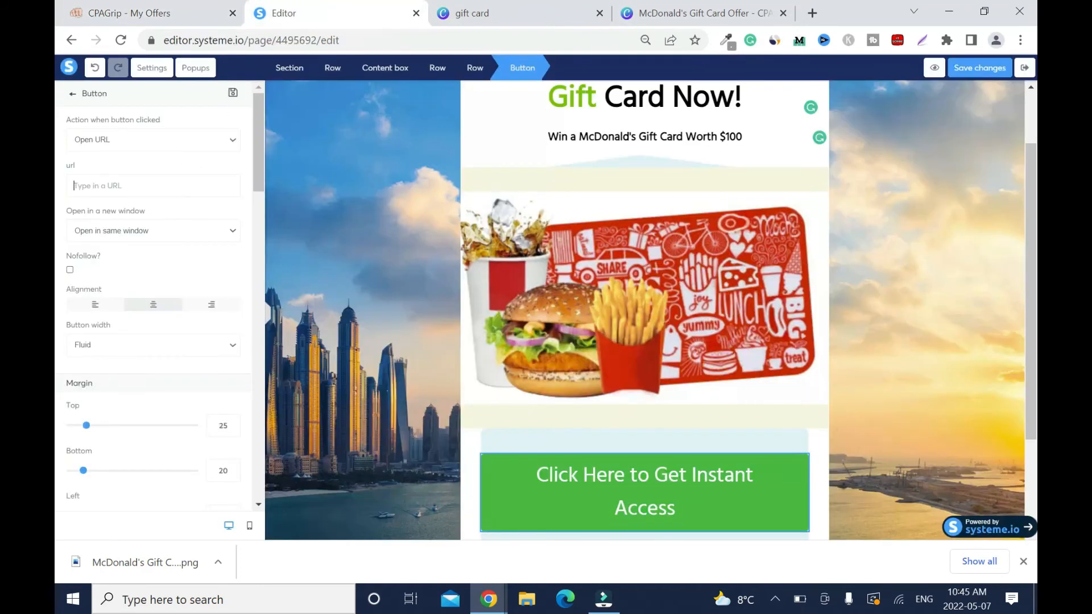
{"action": "right_click", "coordinate": [154, 189]}
{"action": "left_click", "coordinate": [210, 309]}
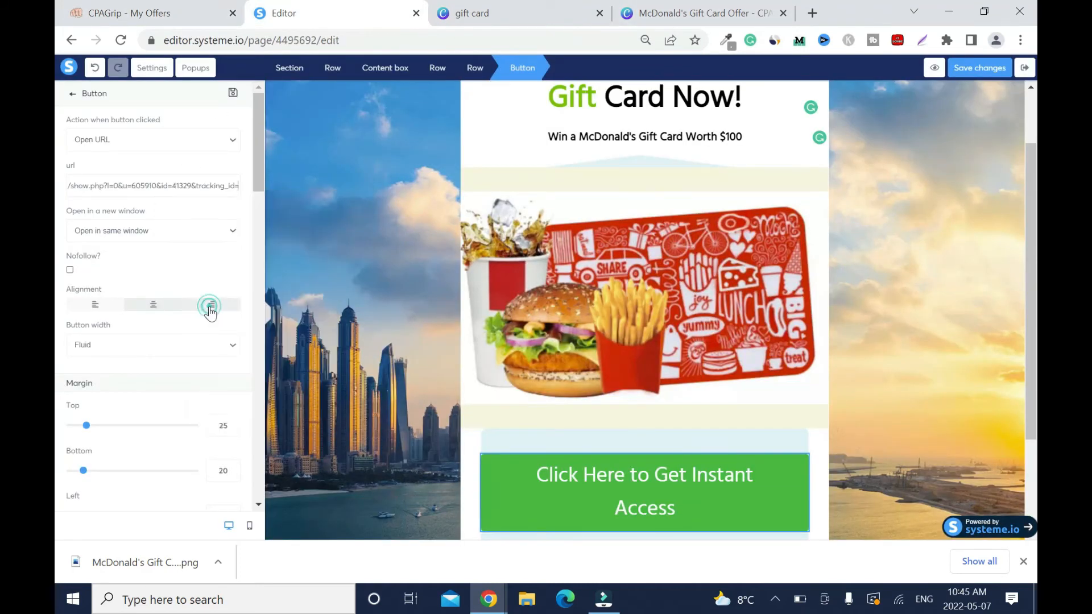
{"action": "left_click", "coordinate": [957, 68]}
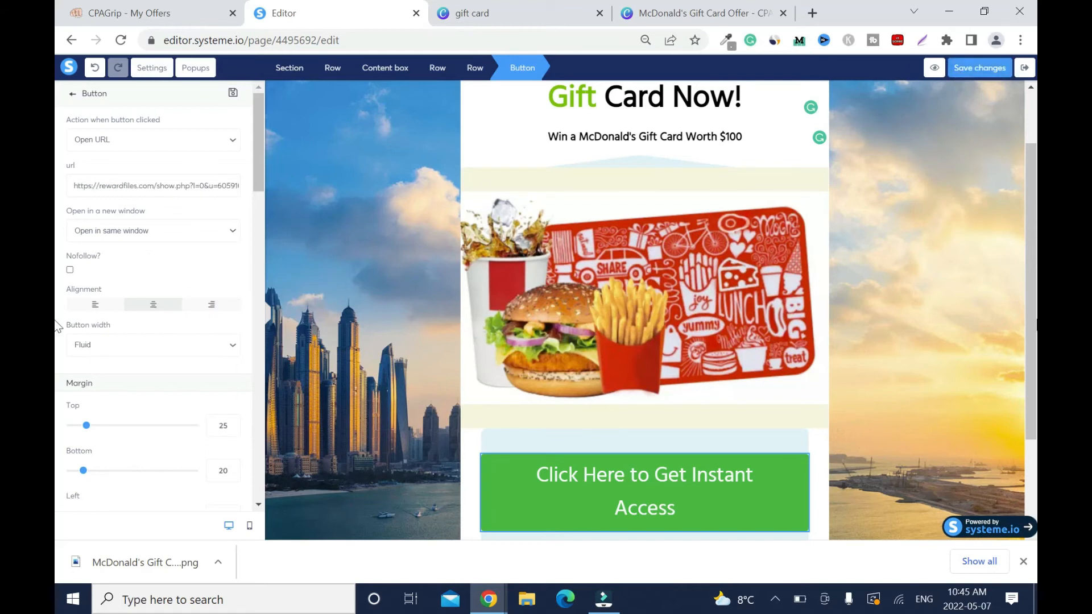
Shorten the green button's text to "Get Instant Access"
{"action": "left_click", "coordinate": [1031, 370]}
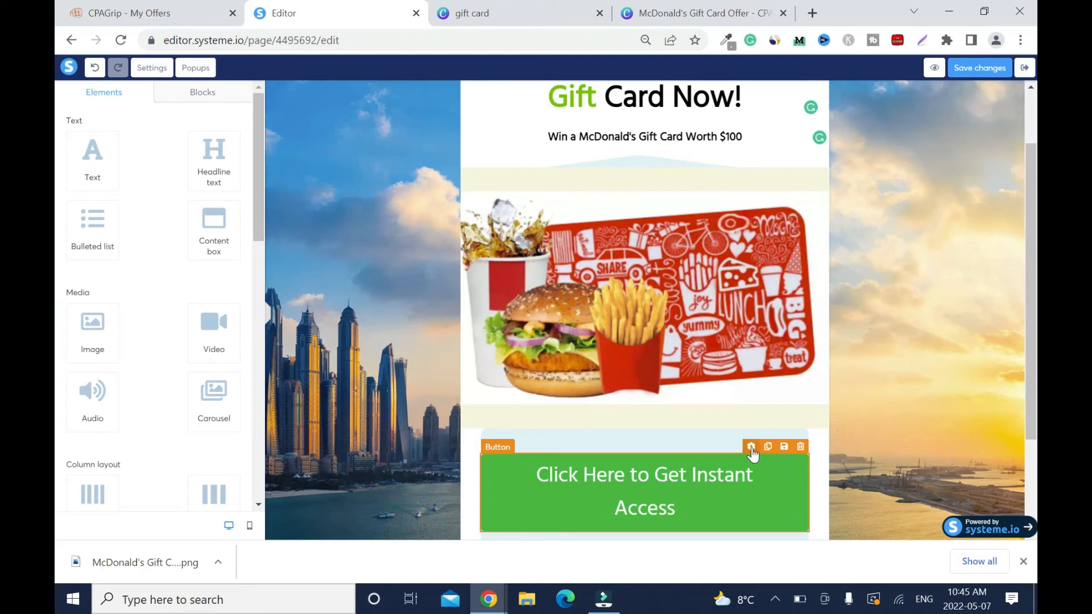
{"action": "left_click", "coordinate": [751, 448]}
{"action": "left_click_drag", "start_coordinate": [259, 167], "coordinate": [271, 250]}
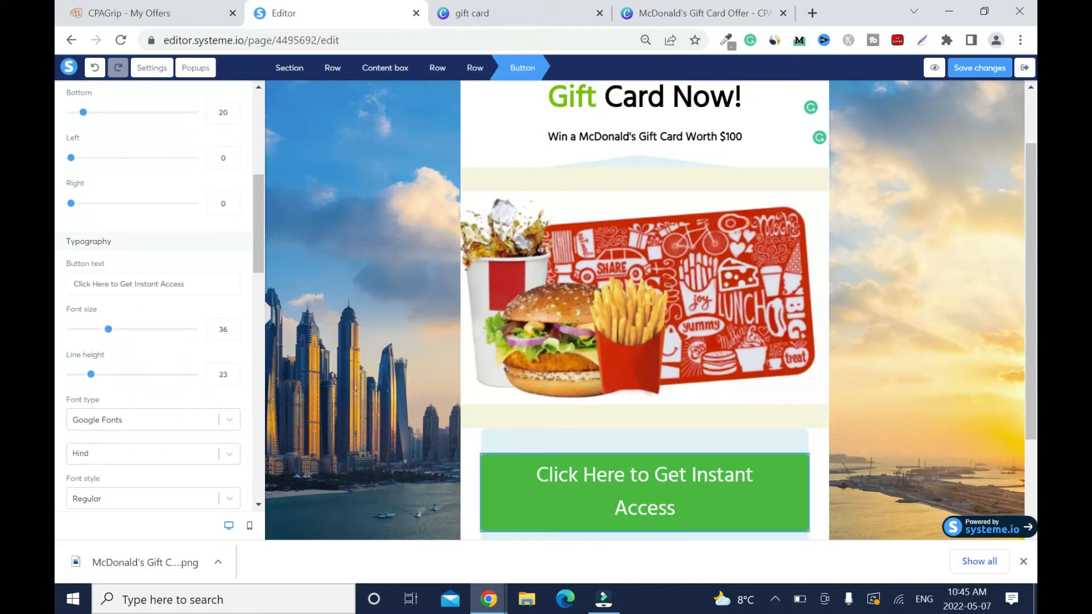
{"action": "left_click_drag", "start_coordinate": [119, 284], "coordinate": [64, 285]}
{"action": "key", "text": "BackSpace"}
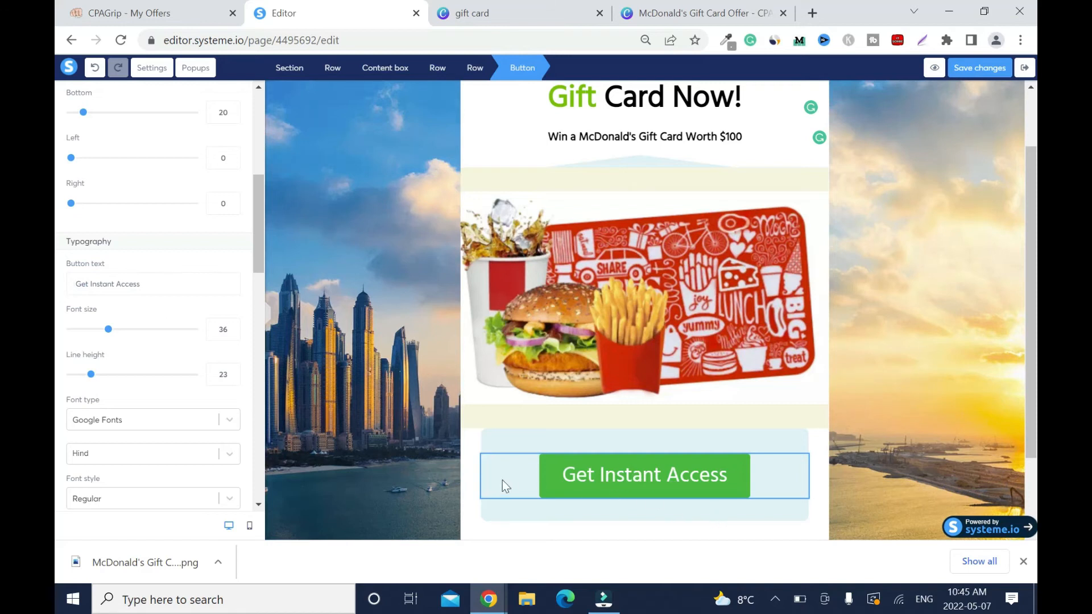
Set the button text's font style to Semi-bold 600 and reduce its font size
{"action": "left_click_drag", "start_coordinate": [261, 242], "coordinate": [260, 305]}
{"action": "left_click", "coordinate": [233, 220]}
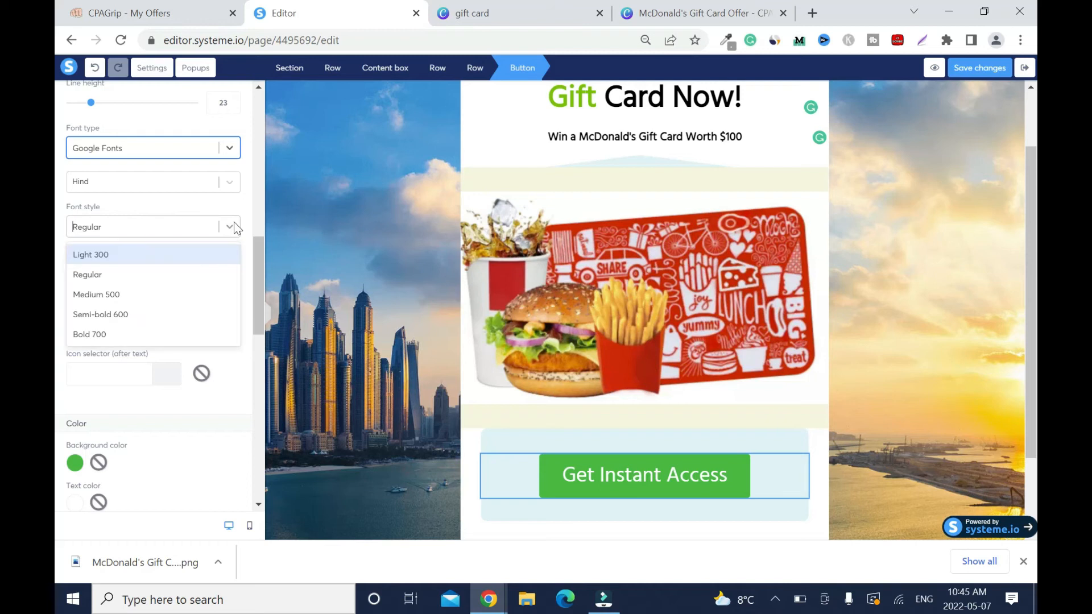
{"action": "left_click", "coordinate": [152, 293]}
{"action": "left_click", "coordinate": [229, 226]}
{"action": "left_click", "coordinate": [125, 312]}
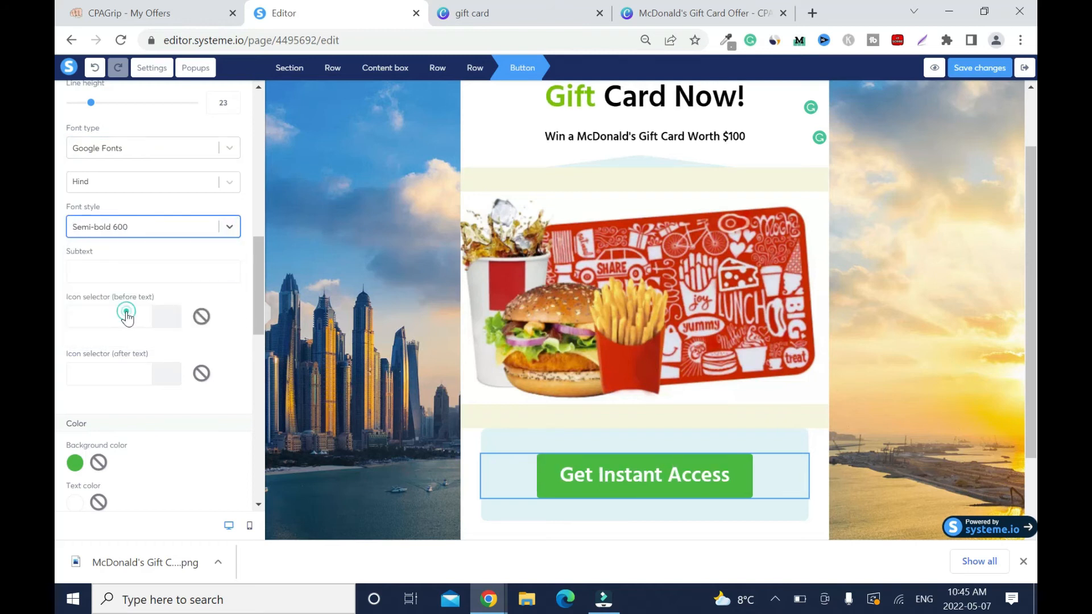
{"action": "left_click_drag", "start_coordinate": [253, 275], "coordinate": [258, 233]}
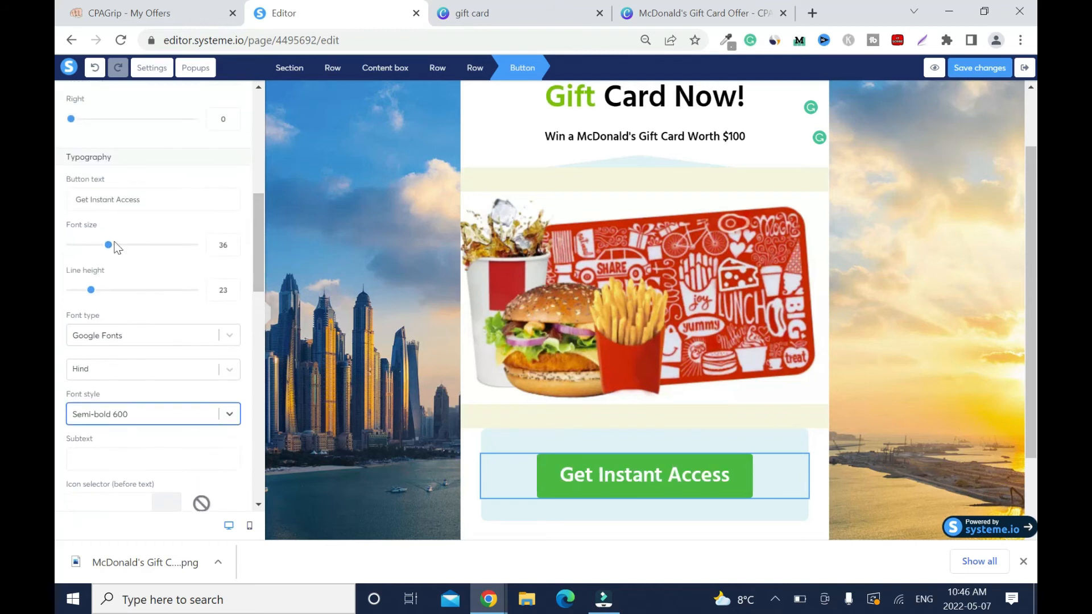
{"action": "left_click_drag", "start_coordinate": [107, 245], "coordinate": [96, 245]}
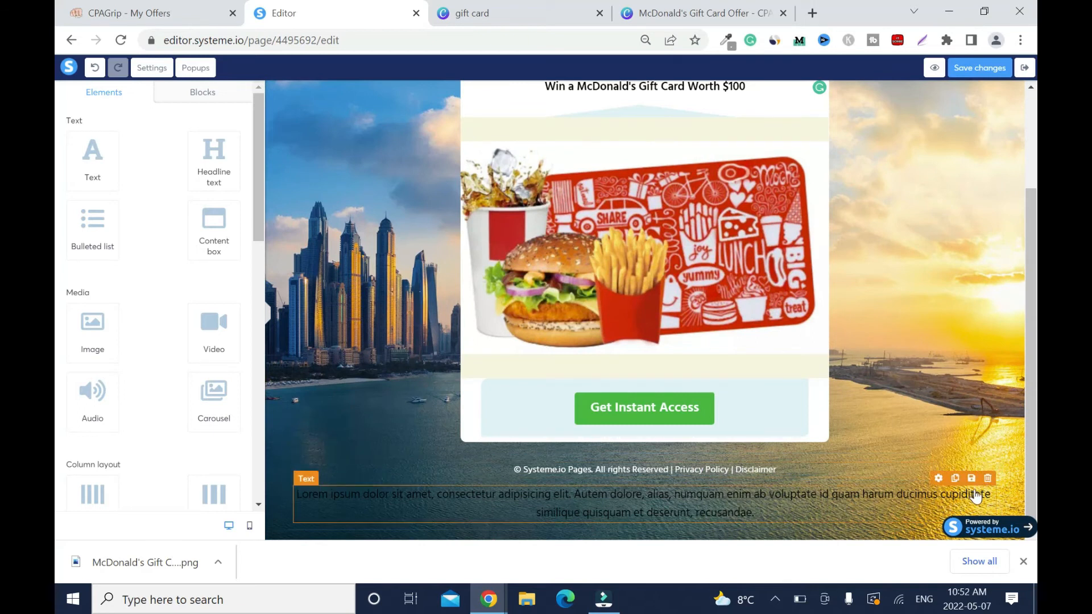
Delete the Lorem ipsum text below the footer, and replace "Systeme.io" with "Success" in the copyright line
{"action": "left_click", "coordinate": [988, 478]}
{"action": "left_click", "coordinate": [626, 127]}
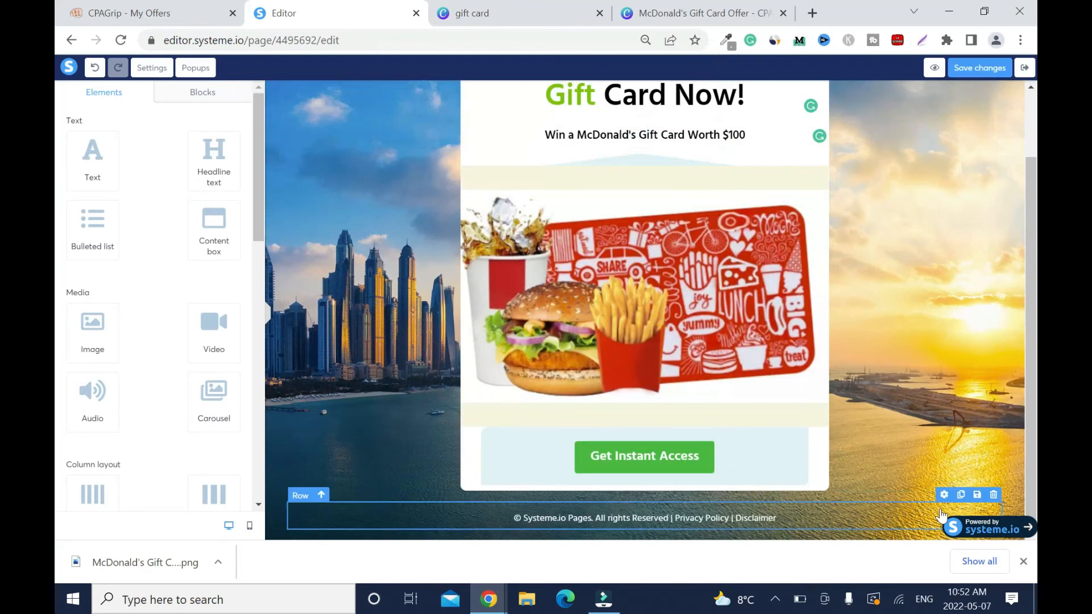
{"action": "left_click", "coordinate": [515, 518]}
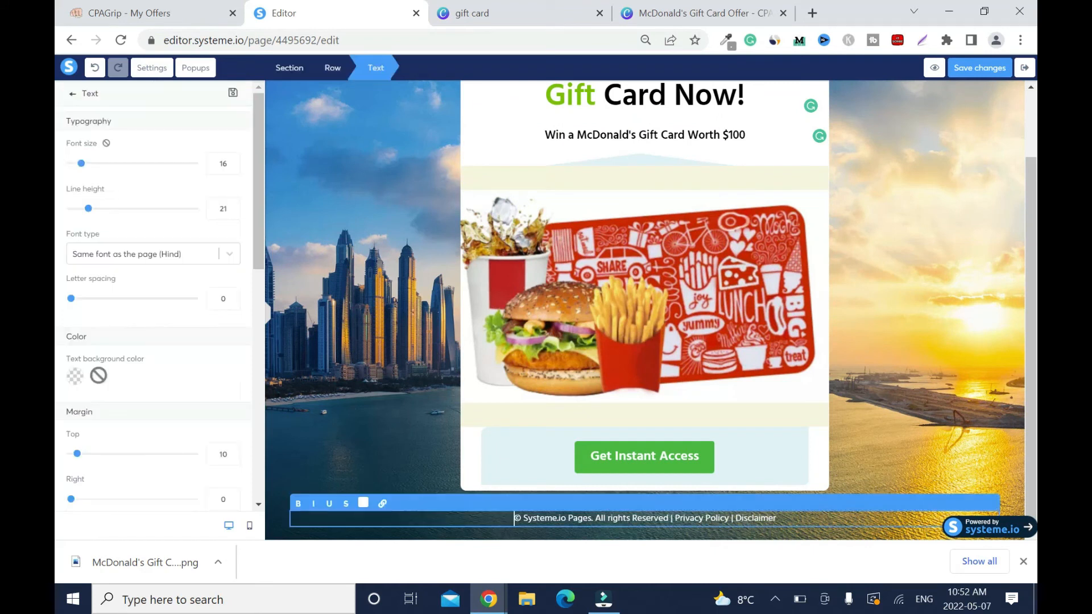
{"action": "double_click", "coordinate": [527, 519]}
{"action": "type", "text": "Success"}
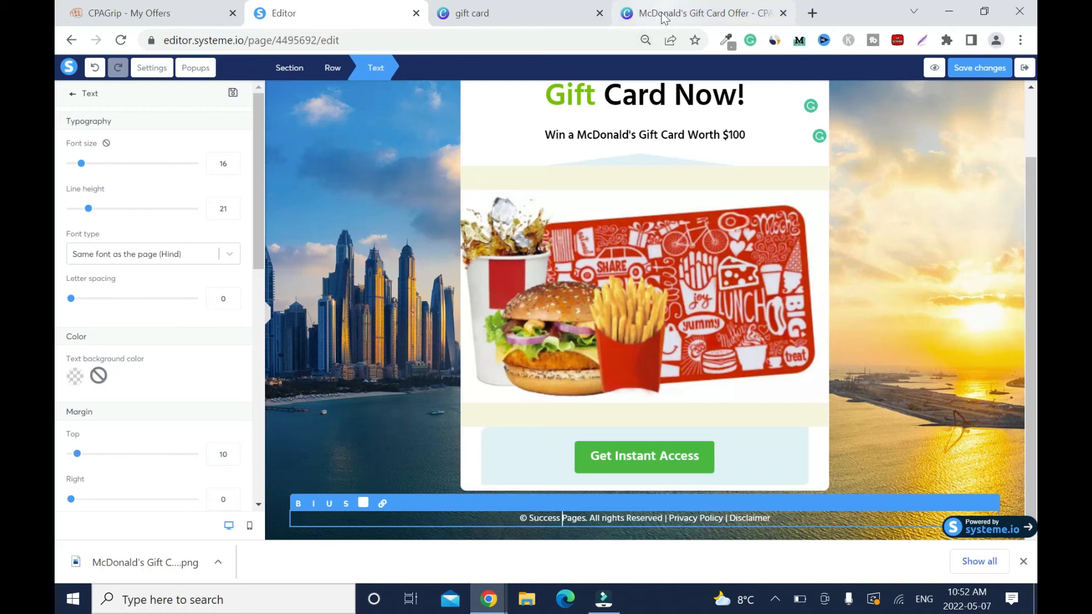
Copy the McDonald's offer link from CPAGrip and open it in an incognito window
{"action": "left_click", "coordinate": [108, 14]}
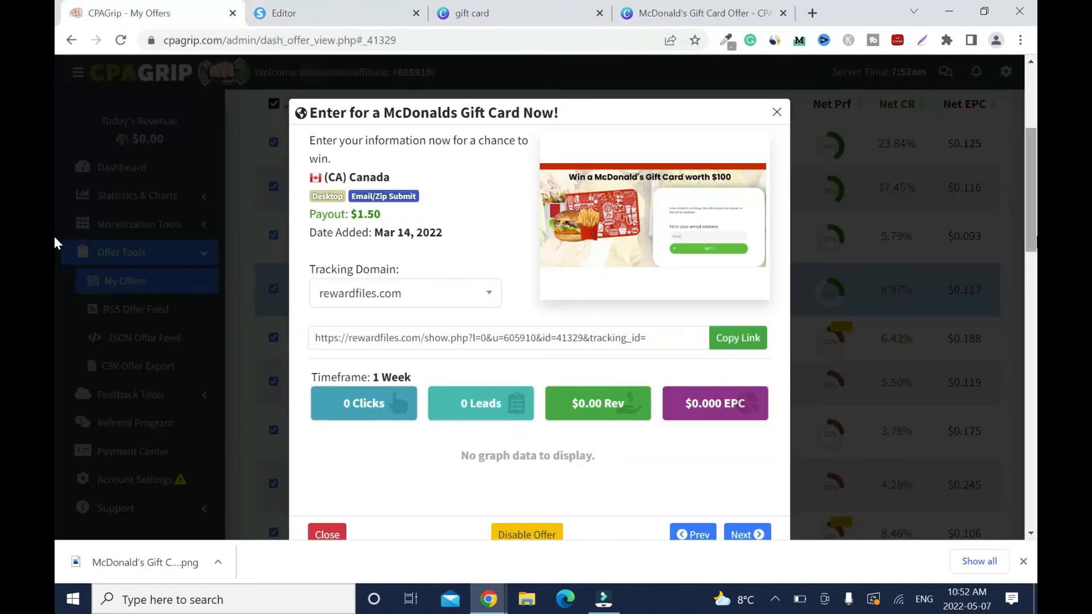
{"action": "scroll", "coordinate": [512, 284], "scroll_direction": "down", "scroll_amount": 3}
{"action": "left_click", "coordinate": [737, 338]}
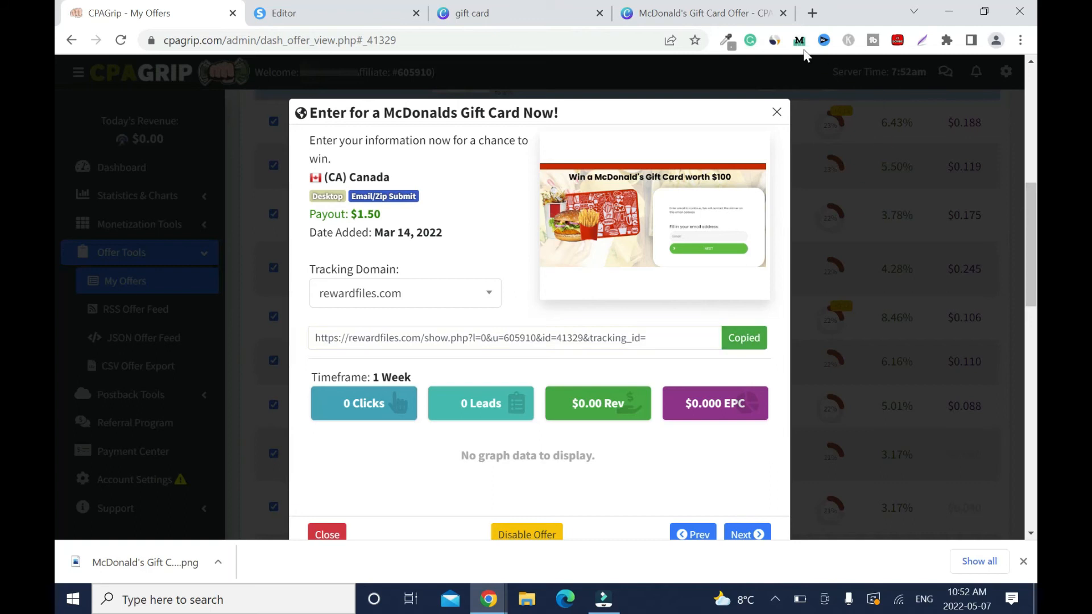
{"action": "left_click", "coordinate": [819, 12]}
{"action": "left_click", "coordinate": [1027, 39]}
{"action": "left_click", "coordinate": [944, 99]}
{"action": "key", "text": "ctrl+v"}
{"action": "key", "text": "Return"}
Copy the address of the Privacy Policy link in the offer page's footer
{"action": "scroll", "coordinate": [546, 284], "scroll_direction": "down", "scroll_amount": 4}
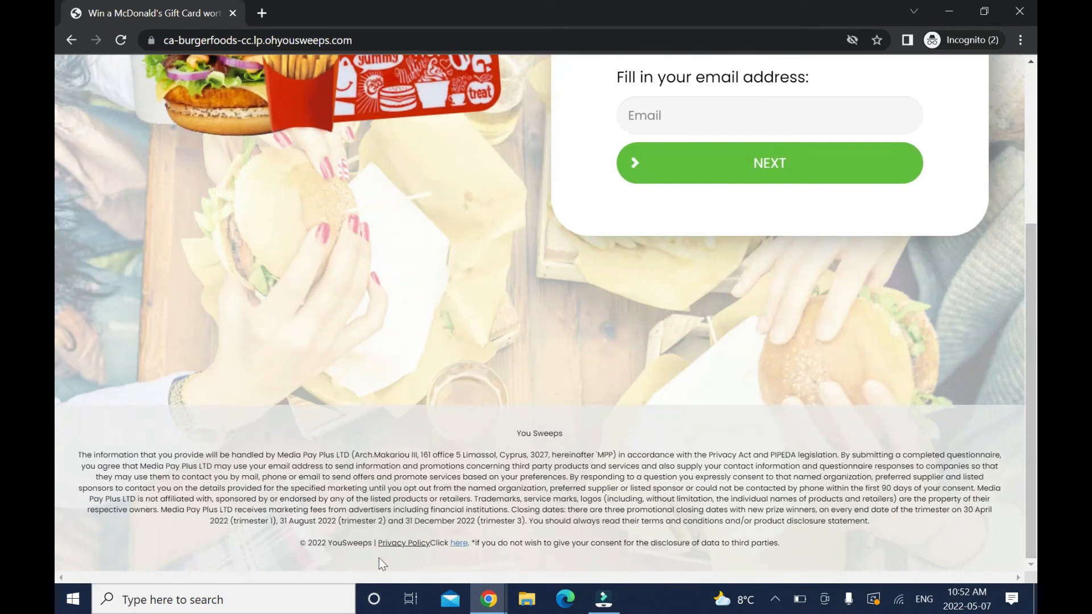
{"action": "left_click_drag", "start_coordinate": [379, 543], "coordinate": [422, 544]}
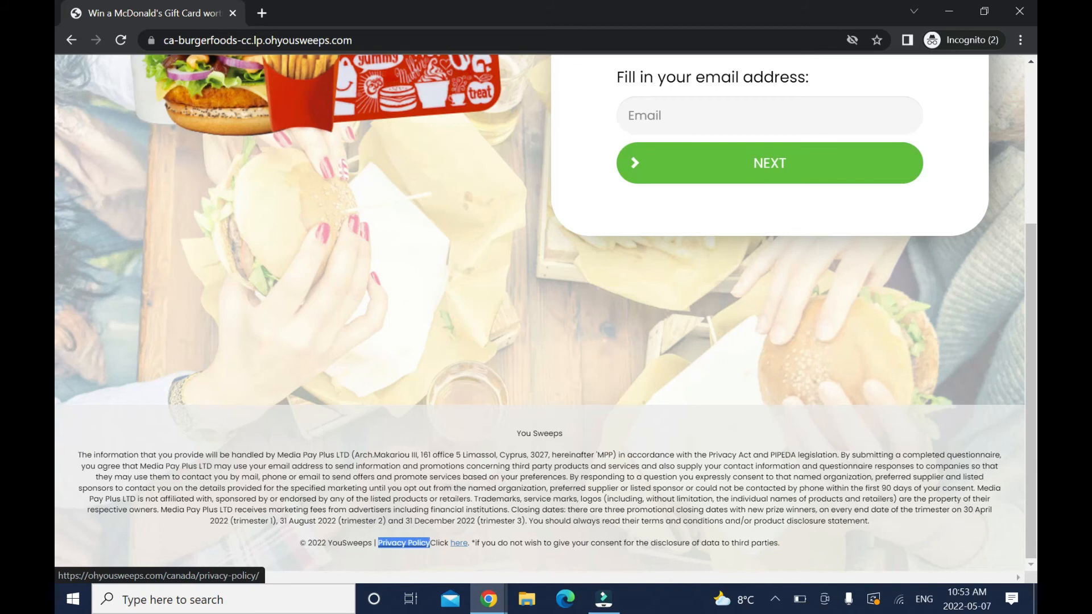
{"action": "right_click", "coordinate": [403, 542]}
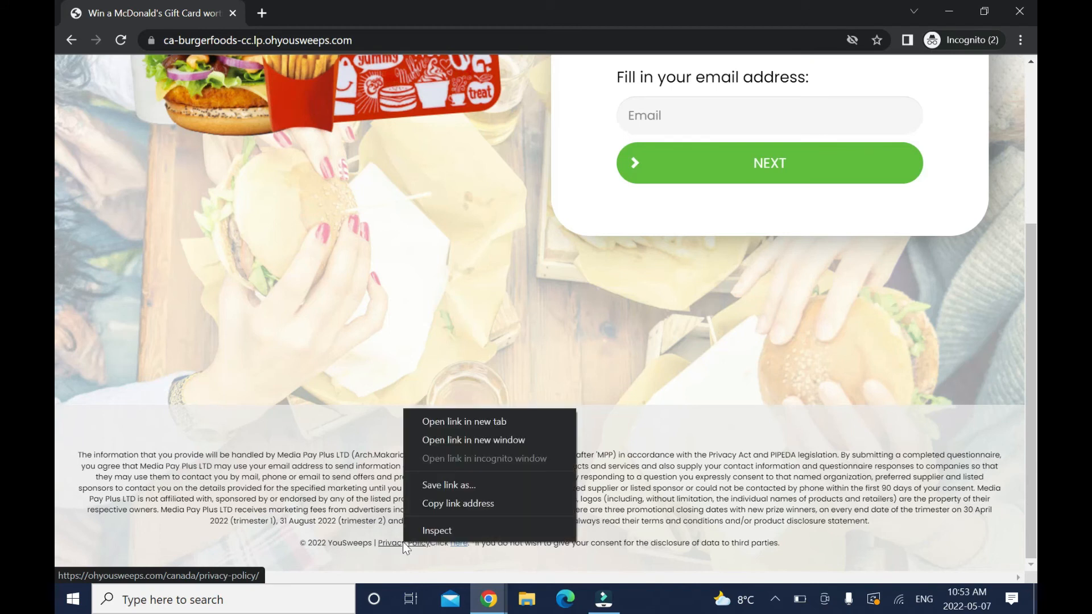
{"action": "left_click", "coordinate": [481, 505]}
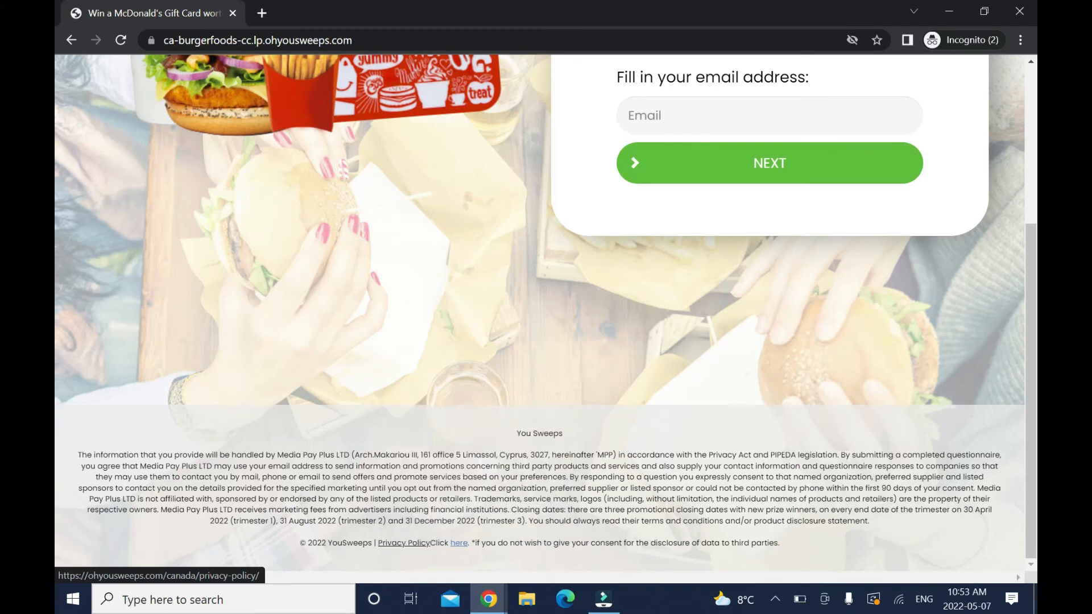
Back in the Systeme.io editor, colour the whole copyright line white (FFFFFF) and put a space before "Pages"
{"action": "left_click", "coordinate": [488, 599]}
{"action": "left_click", "coordinate": [337, 536]}
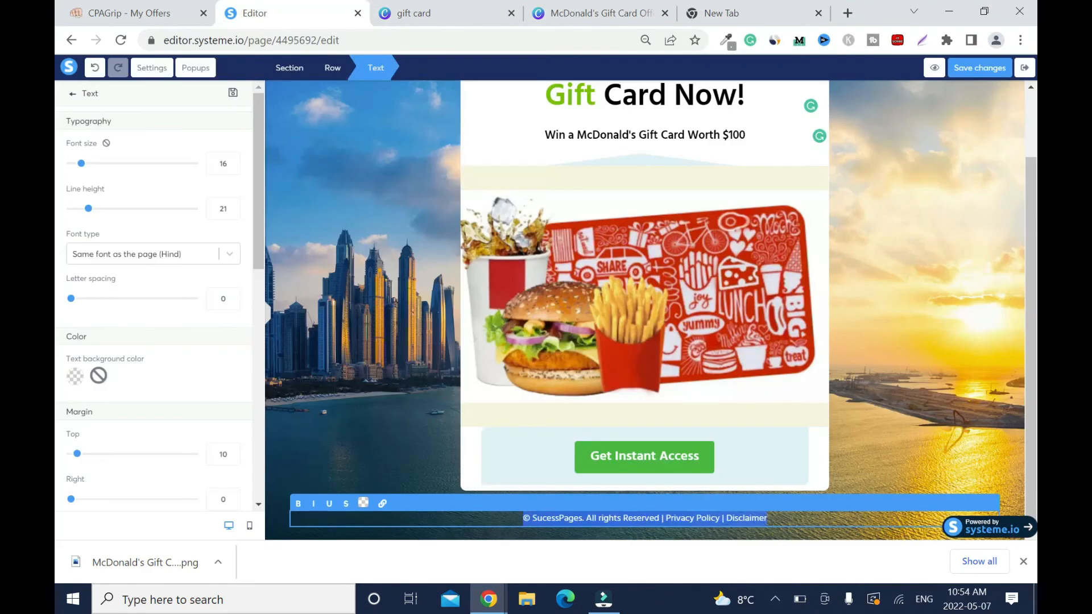
{"action": "left_click", "coordinate": [363, 503]}
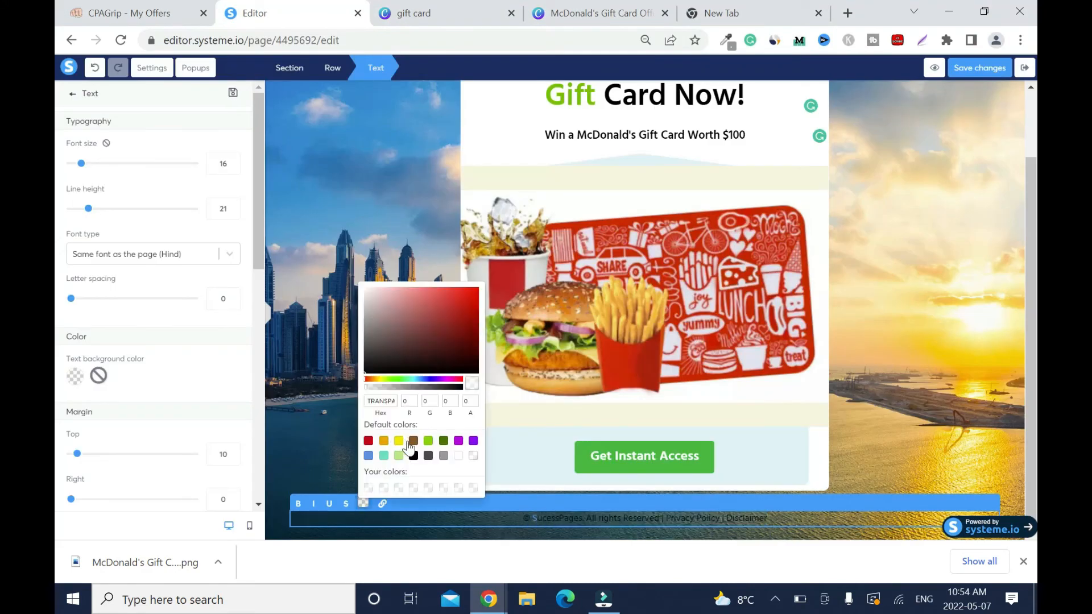
{"action": "left_click", "coordinate": [459, 456]}
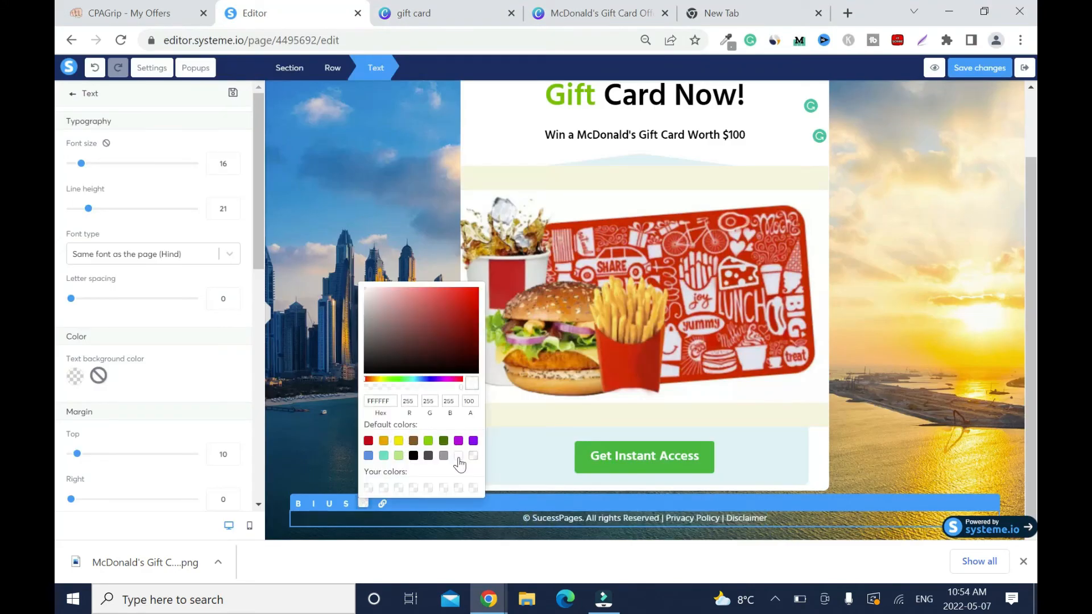
{"action": "left_click", "coordinate": [629, 523]}
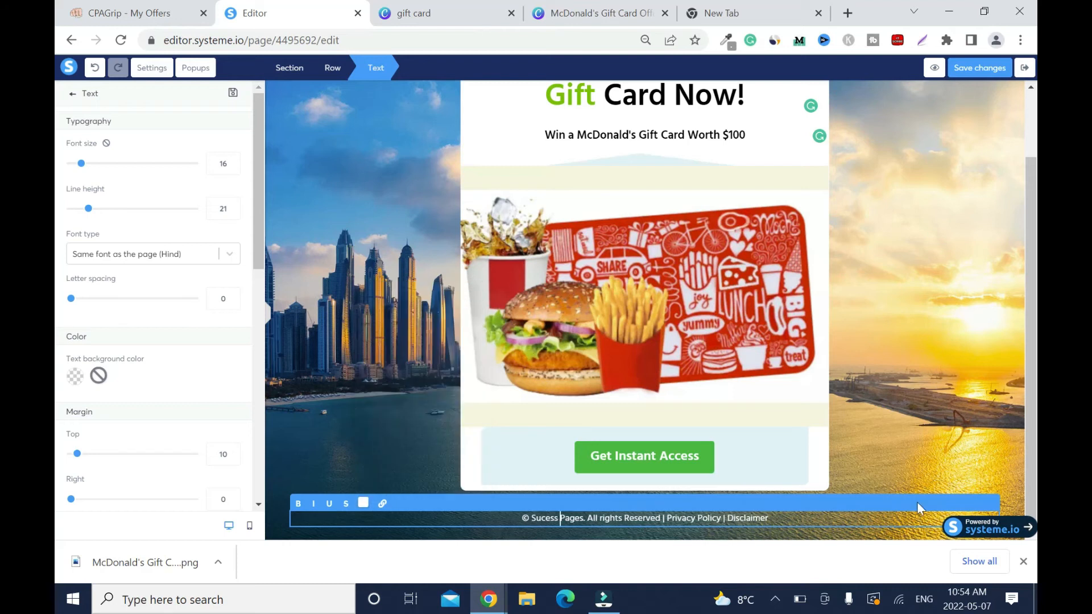
Save the page, and link the footer's "Privacy Policy" text to the copied privacy policy address
{"action": "left_click", "coordinate": [973, 72]}
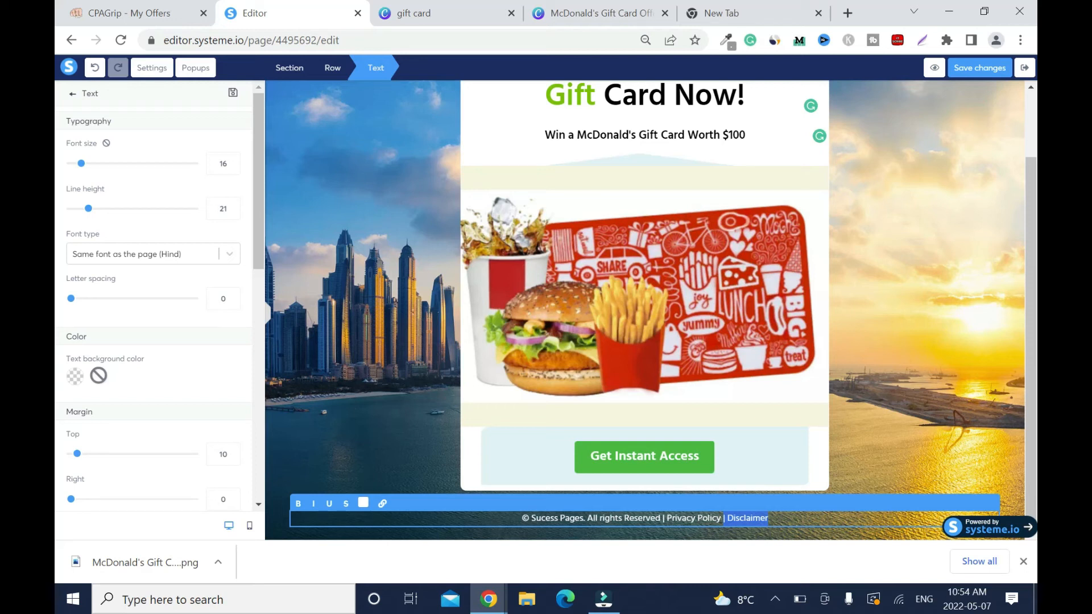
{"action": "left_click_drag", "start_coordinate": [676, 518], "coordinate": [721, 518]}
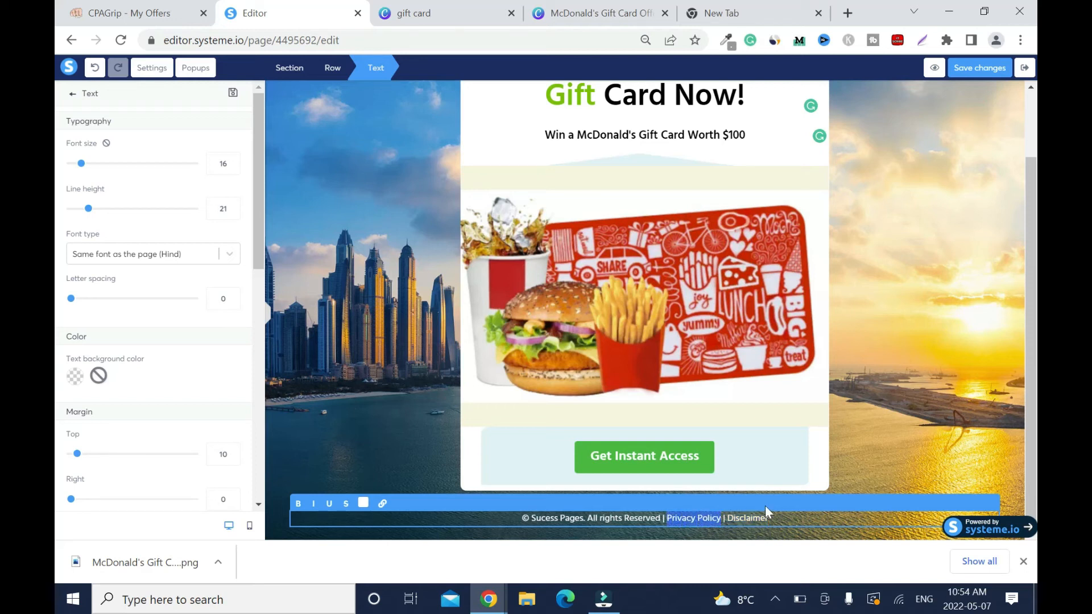
{"action": "left_click", "coordinate": [382, 504]}
{"action": "key", "text": "ctrl+v"}
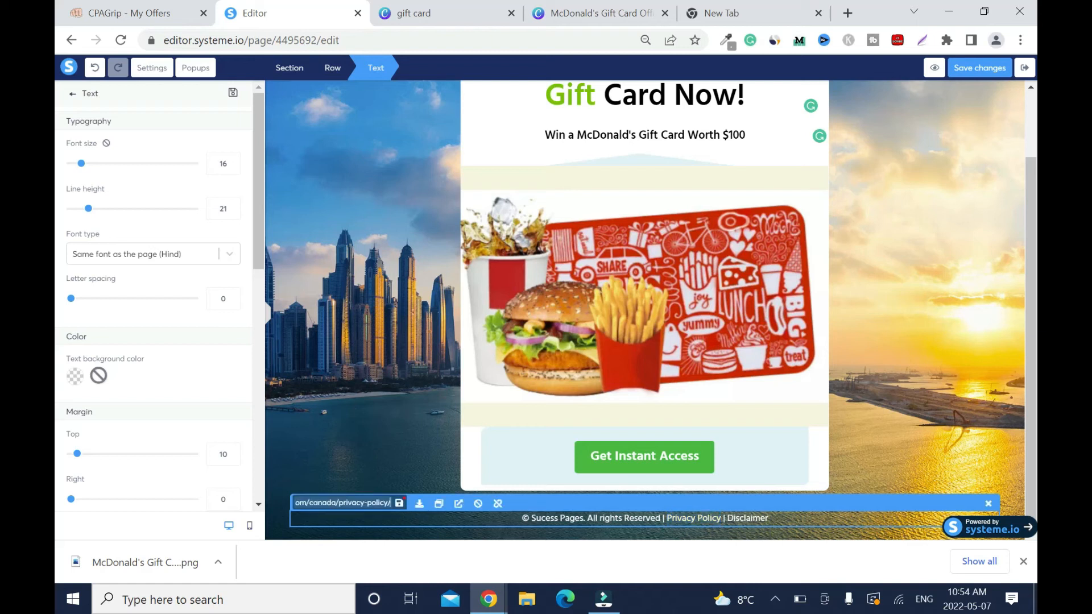
{"action": "left_click", "coordinate": [400, 504]}
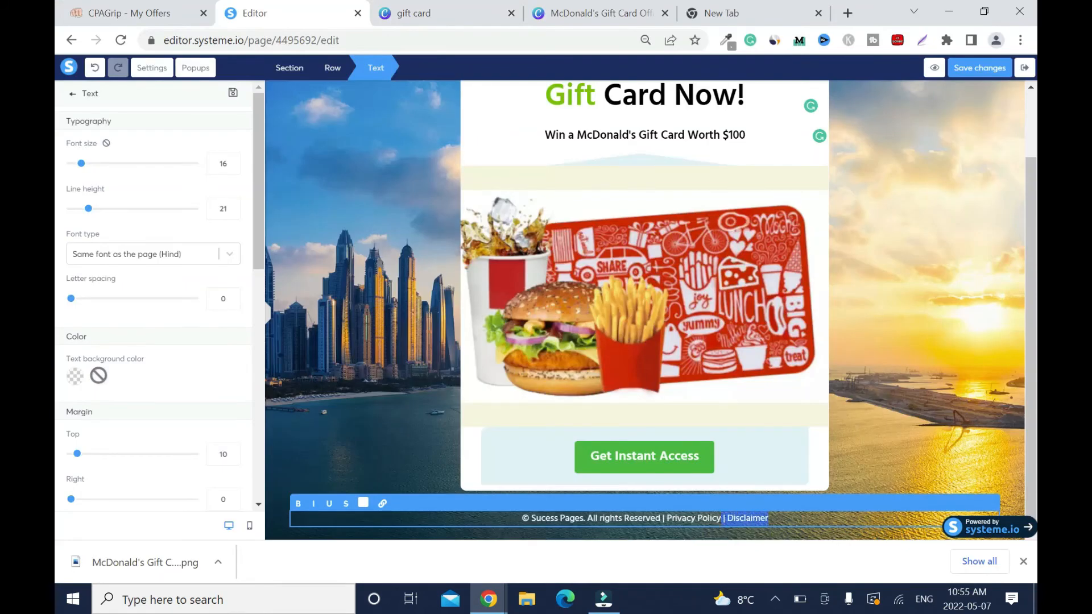
Delete "| Disclaimer" from the footer line and shorten "Pages" to "Page", and check the published page outside the editor
{"action": "key", "text": "BackSpace"}
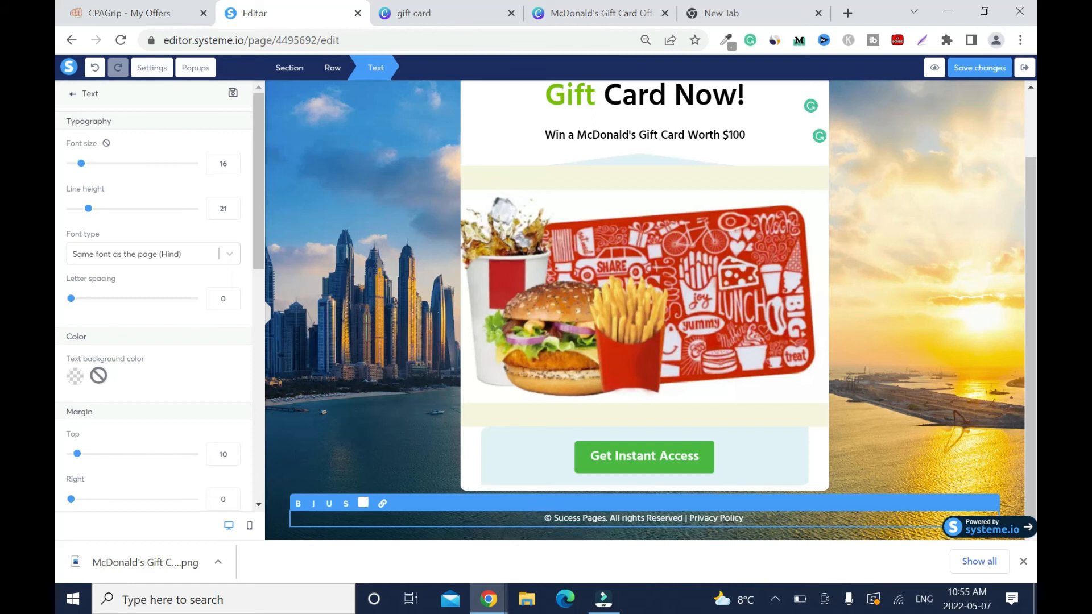
{"action": "key", "text": "BackSpace"}
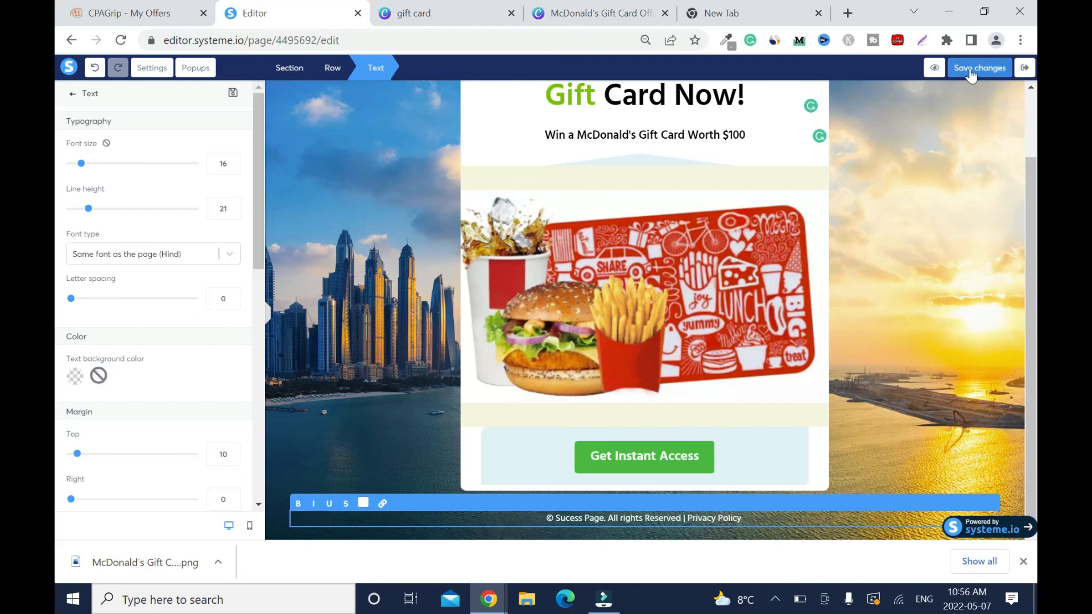
{"action": "left_click", "coordinate": [1024, 69]}
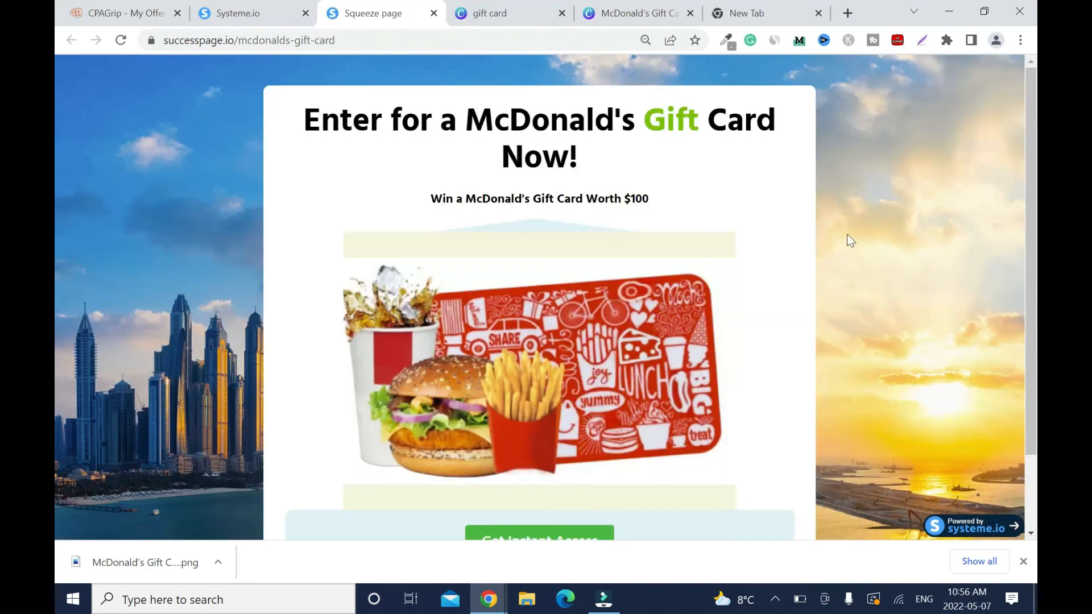
{"action": "scroll", "coordinate": [53, 284], "scroll_direction": "down", "scroll_amount": 2}
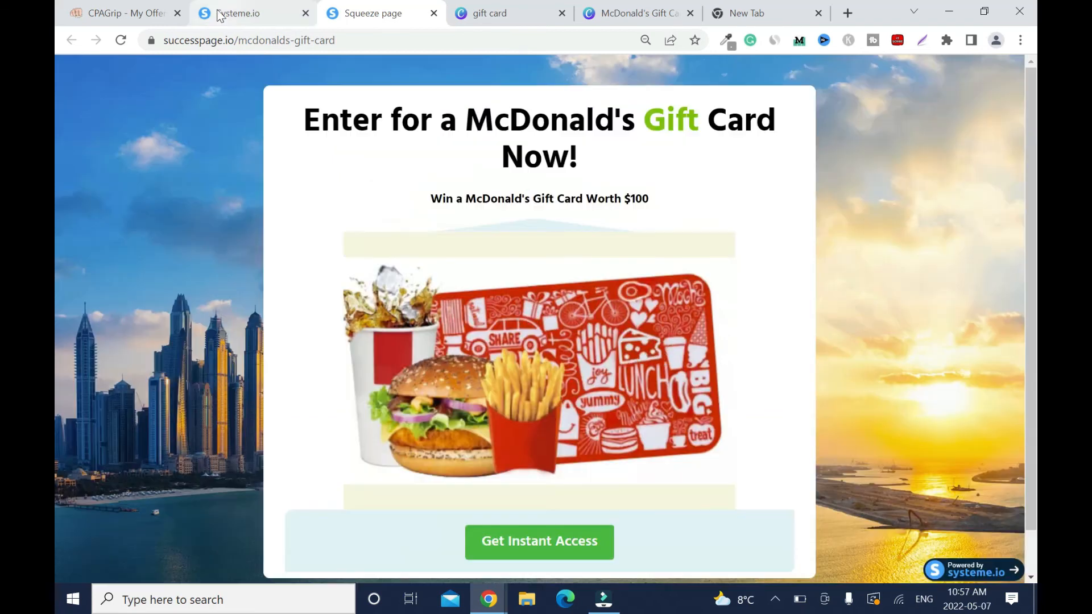
Reopen the McDonalds Gift Card page in the editor and replace "Enter for a" in the headline with "Get a", saving the change
{"action": "left_click", "coordinate": [230, 12]}
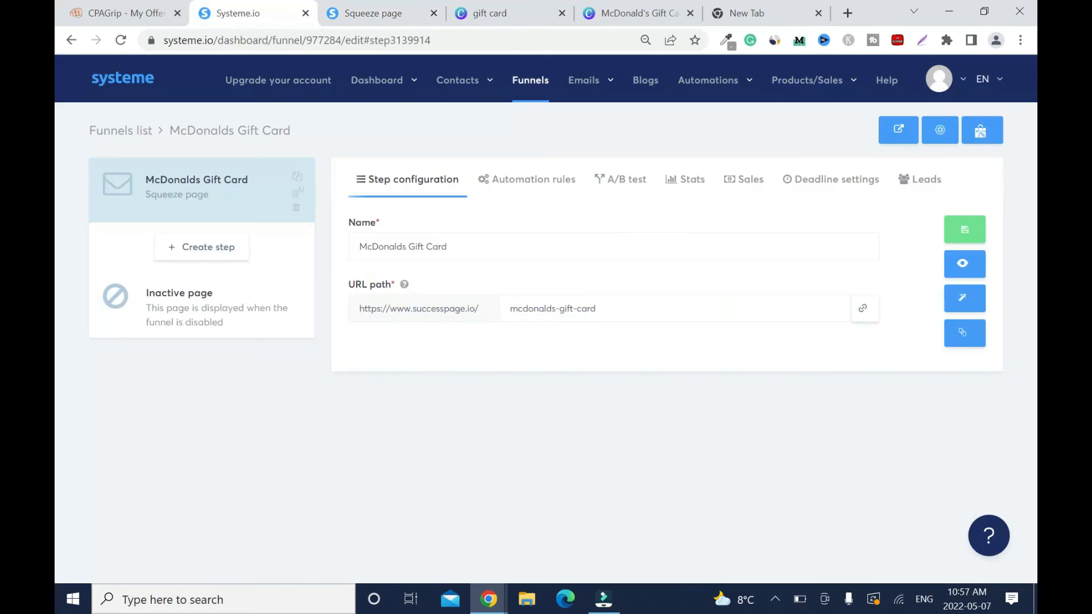
{"action": "left_click", "coordinate": [960, 296]}
{"action": "mouse_move", "coordinate": [505, 140]}
{"action": "left_mouse_down"}
{"action": "mouse_move", "coordinate": [630, 141]}
{"action": "mouse_move", "coordinate": [489, 141]}
{"action": "left_mouse_up"}
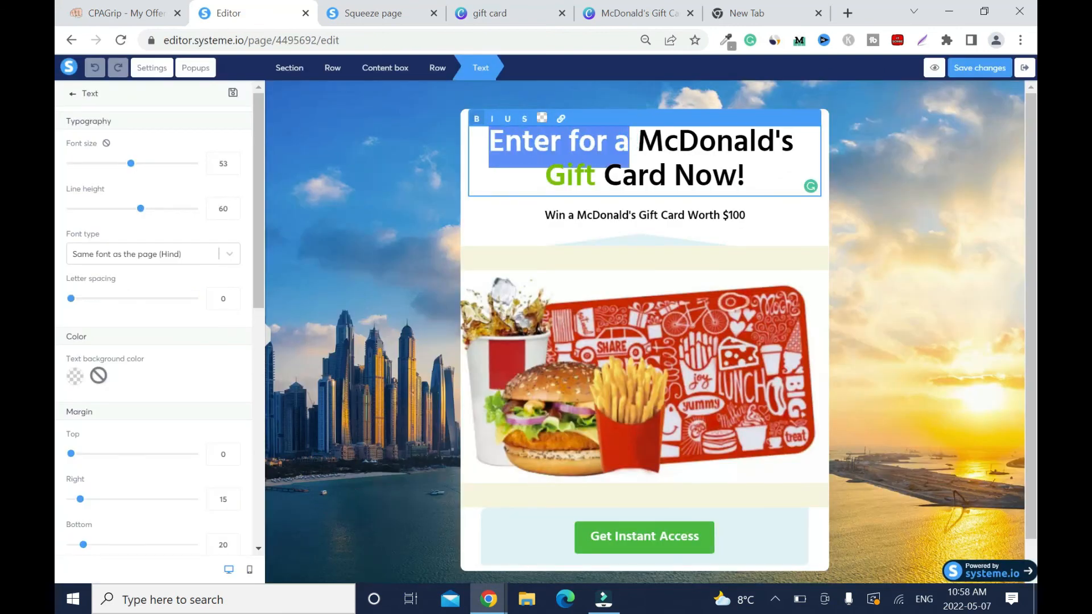
{"action": "key", "text": "BackSpace"}
{"action": "type", "text": "Ge"}
{"action": "type", "text": "a"}
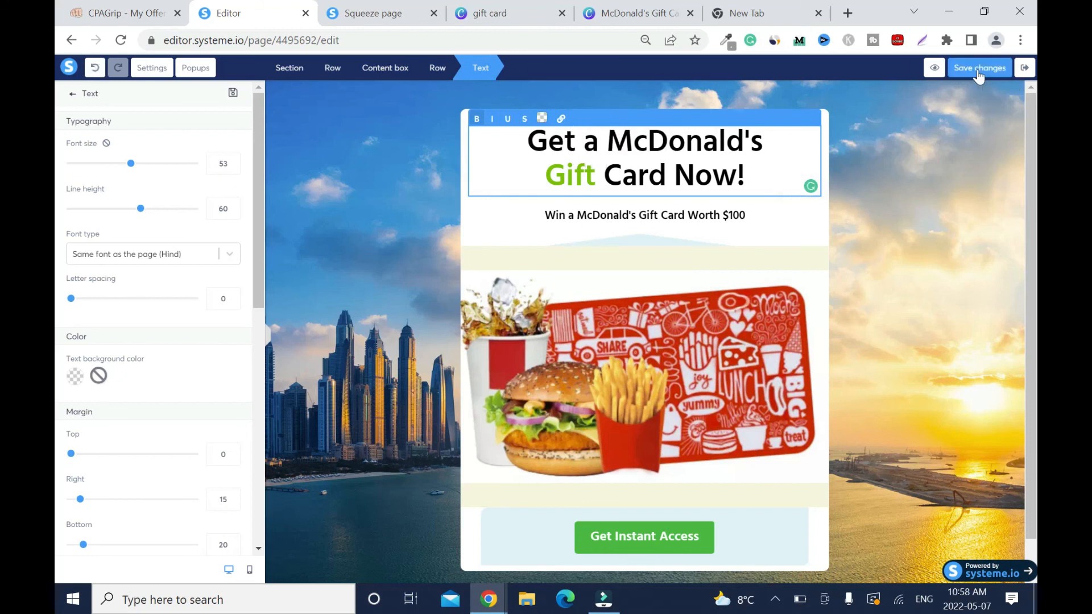
{"action": "left_click", "coordinate": [398, 12]}
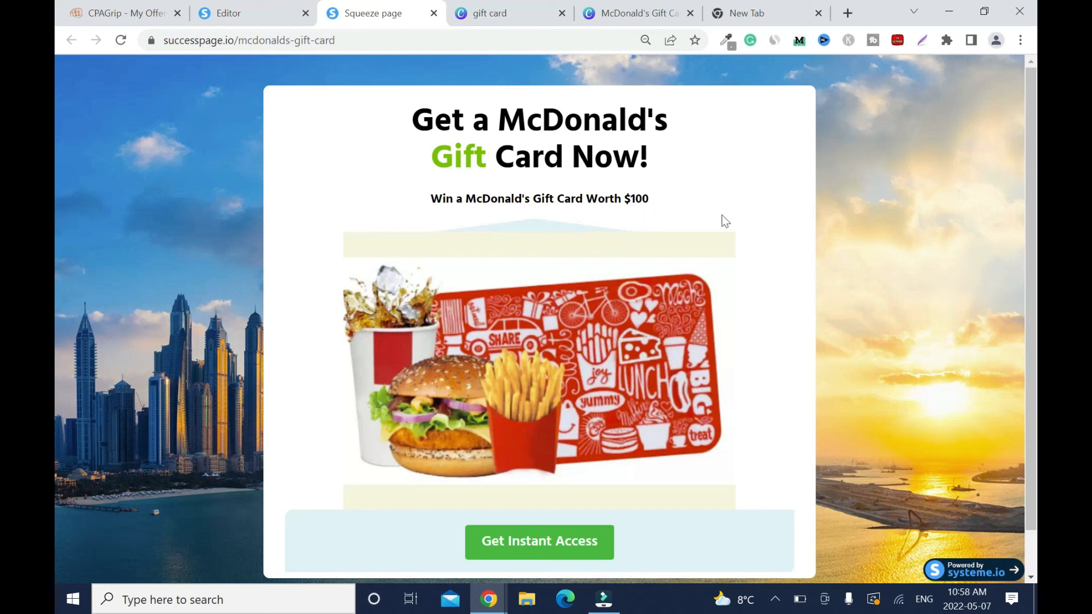
In the editor, set the background of the row behind the Get Instant Access button to white (FFFFFF) and save the page
{"action": "left_click", "coordinate": [254, 12]}
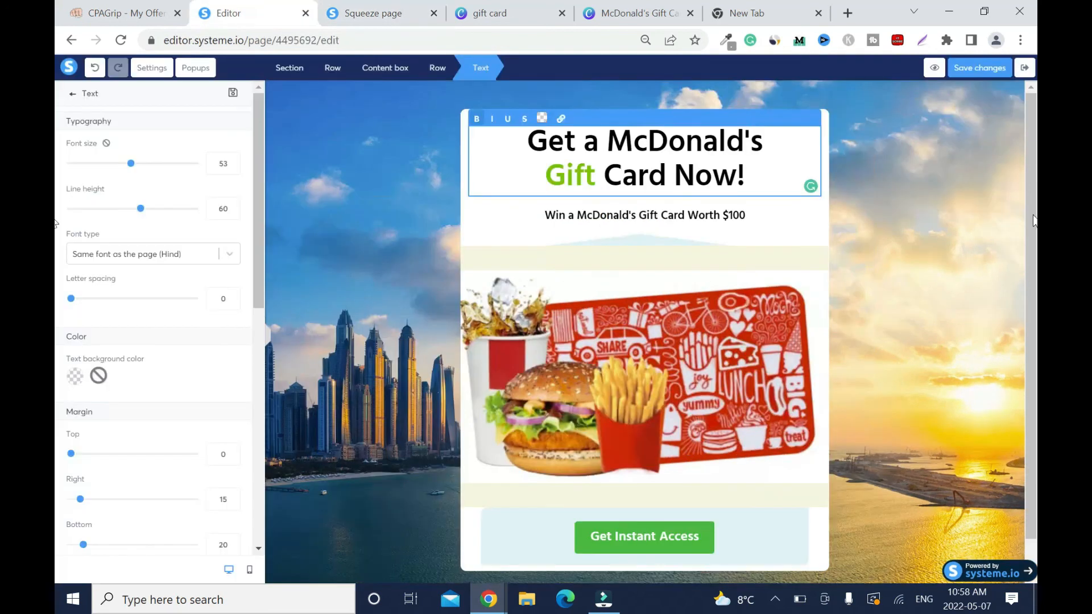
{"action": "left_click", "coordinate": [1035, 343]}
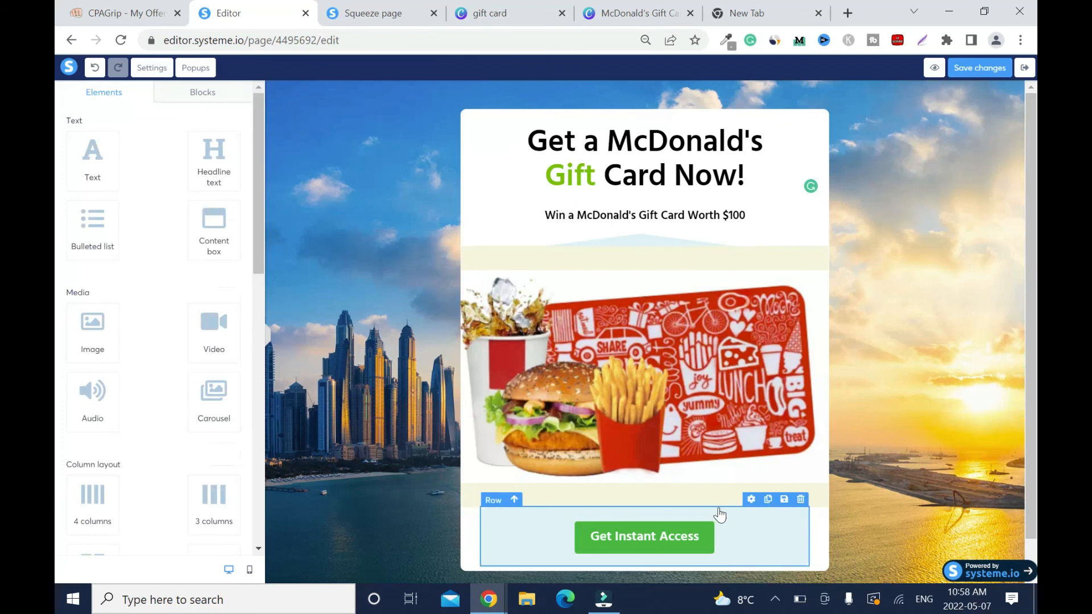
{"action": "left_click", "coordinate": [749, 515]}
{"action": "left_click_drag", "start_coordinate": [256, 215], "coordinate": [275, 282]}
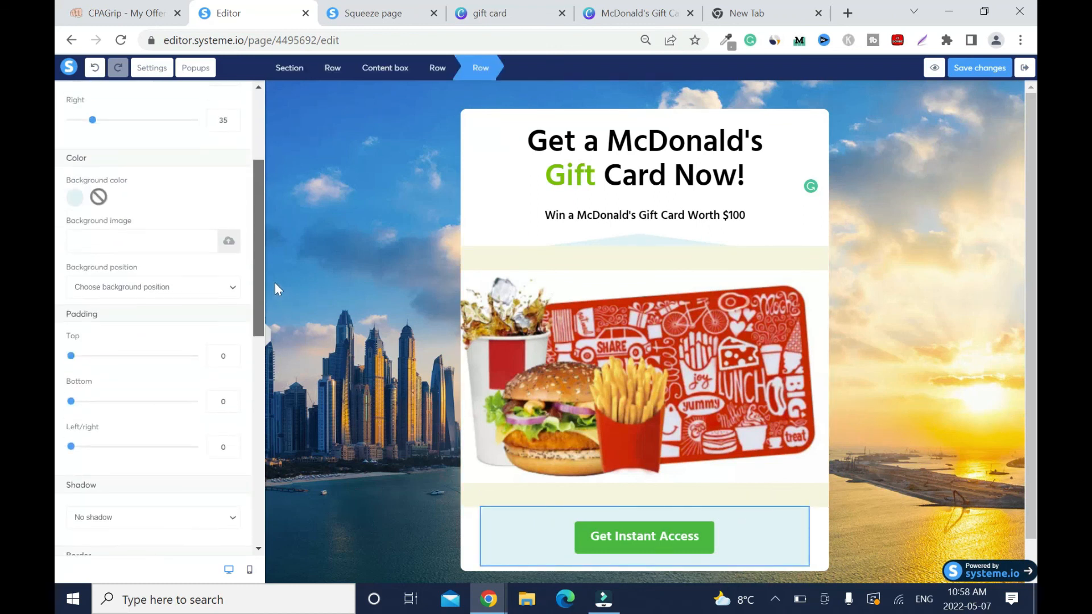
{"action": "left_click", "coordinate": [75, 198]}
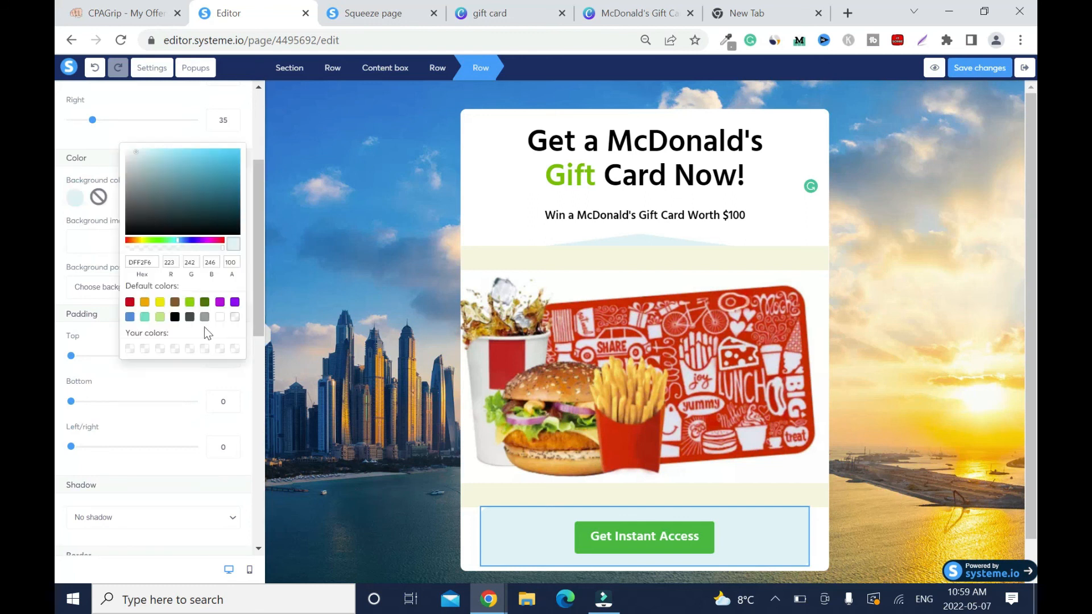
{"action": "left_click", "coordinate": [220, 316]}
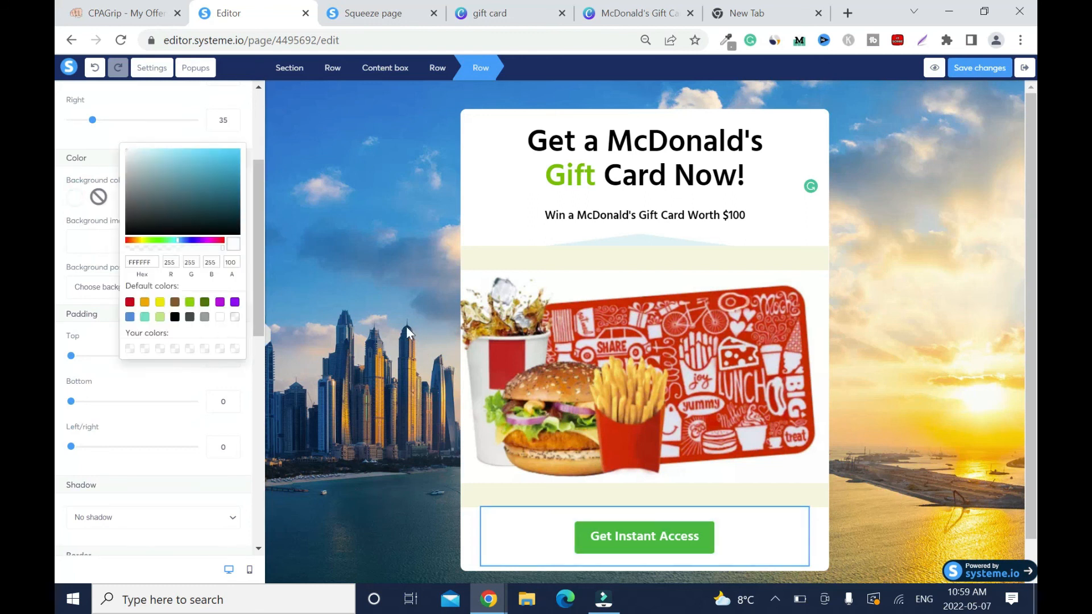
{"action": "left_click", "coordinate": [965, 69]}
Reload the published squeeze page and check its button row and footer
{"action": "left_click", "coordinate": [364, 13]}
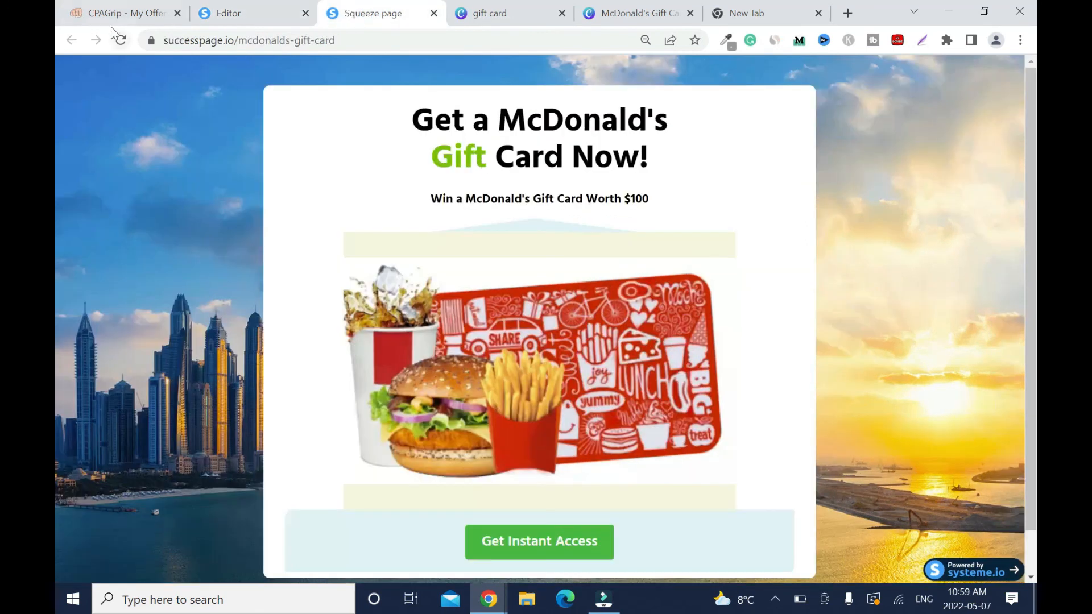
{"action": "left_click", "coordinate": [121, 39]}
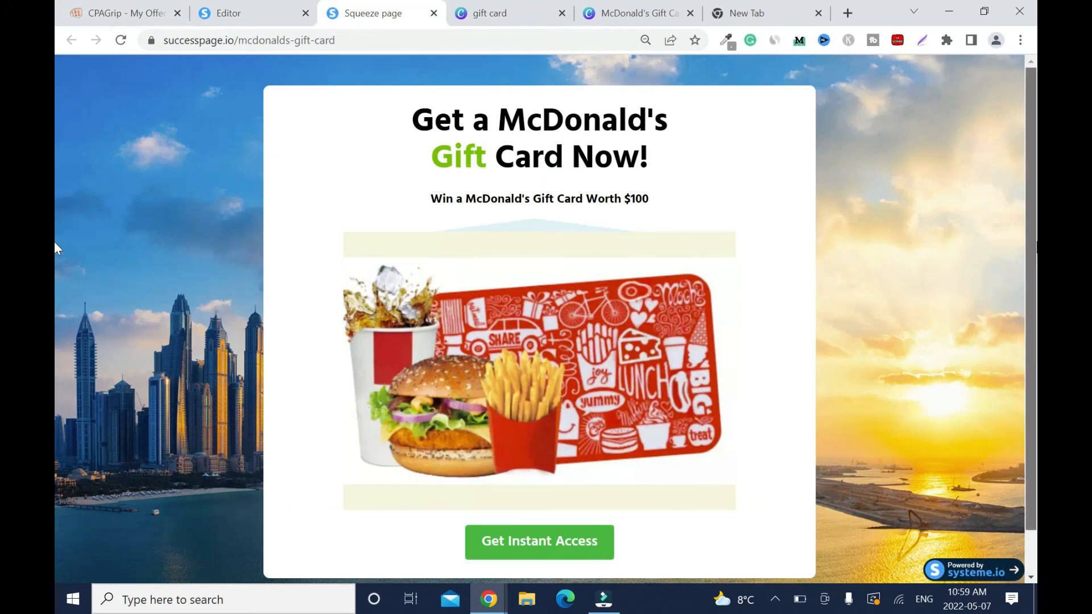
{"action": "scroll", "coordinate": [55, 341], "scroll_direction": "down", "scroll_amount": 1}
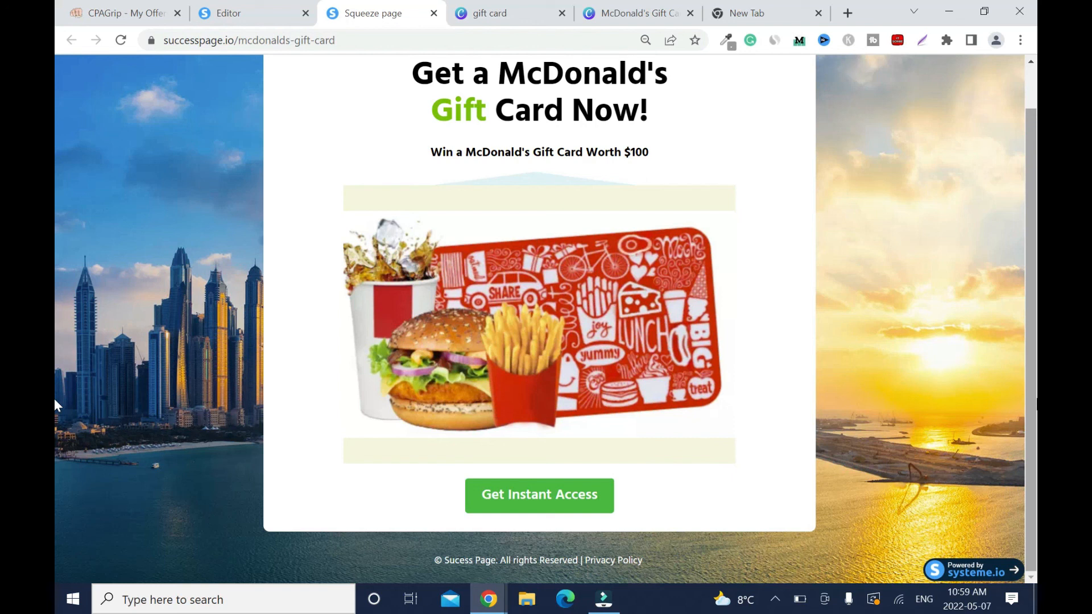
{"action": "scroll", "coordinate": [55, 403], "scroll_direction": "up", "scroll_amount": 1}
Copy the published squeeze page's address and open it in a new incognito window
{"action": "left_click_drag", "start_coordinate": [336, 40], "coordinate": [163, 40]}
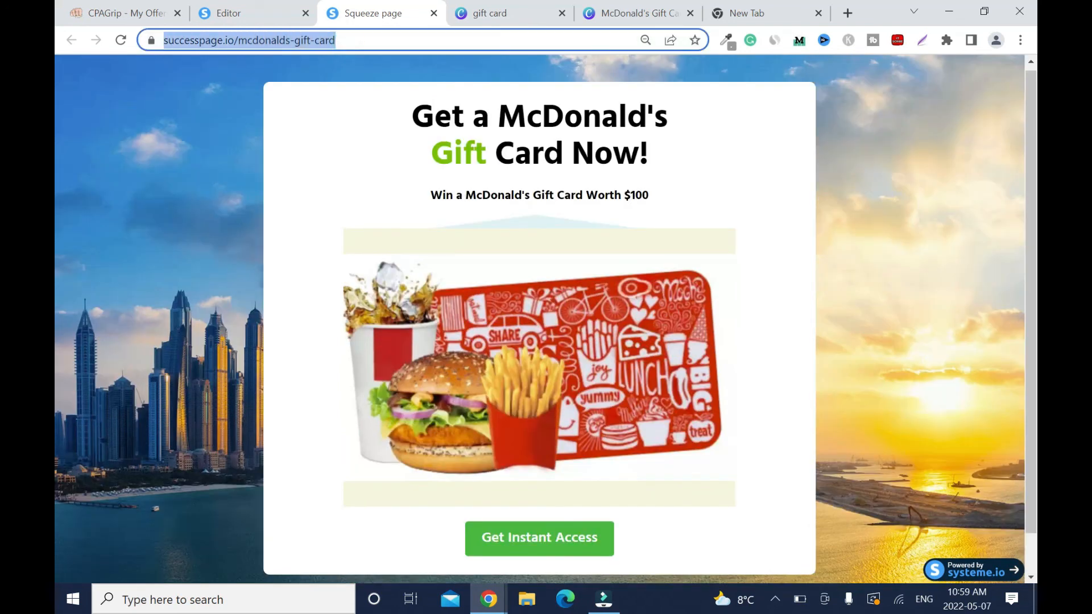
{"action": "right_click", "coordinate": [247, 42]}
{"action": "left_click", "coordinate": [305, 127]}
{"action": "left_click", "coordinate": [792, 14]}
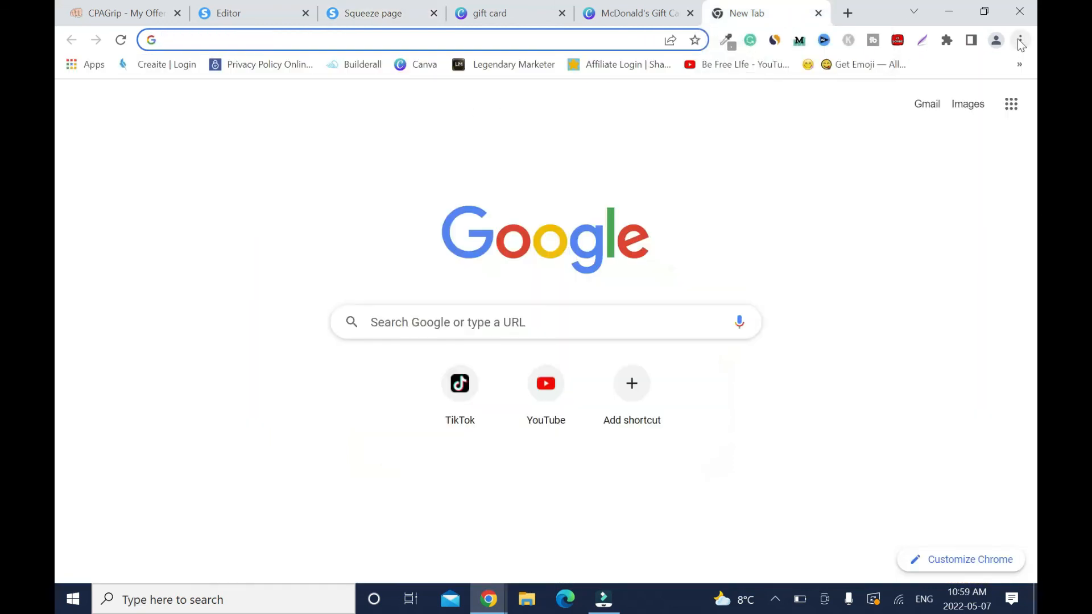
{"action": "left_click", "coordinate": [1020, 40]}
{"action": "left_click", "coordinate": [941, 97]}
{"action": "key", "text": "ctrl+v"}
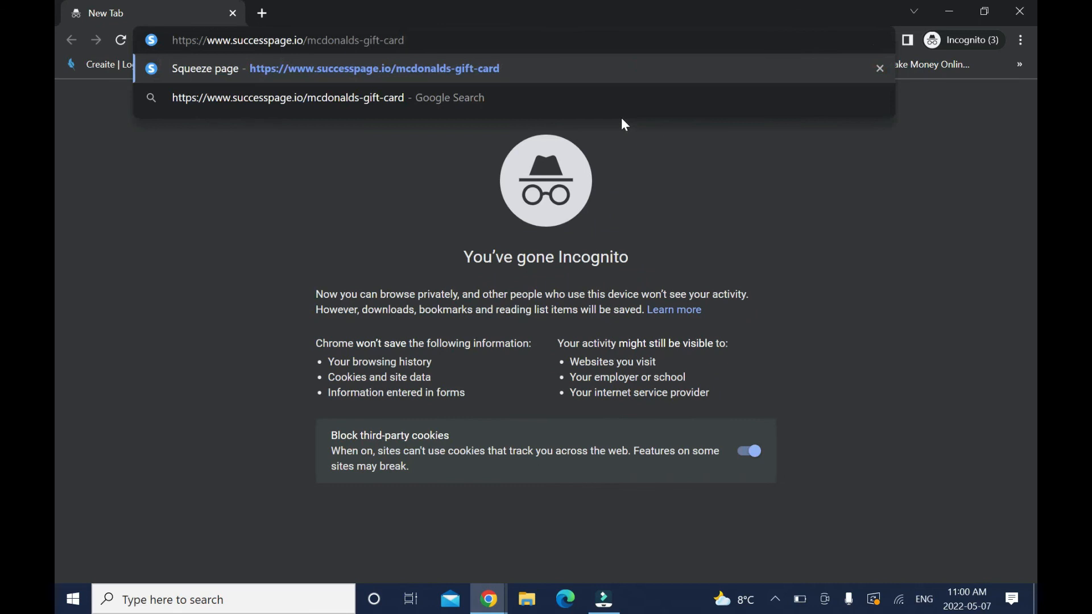
{"action": "key", "text": "Return"}
Test the squeeze page's Get Instant Access button and view the offer page it leads to
{"action": "scroll", "coordinate": [55, 424], "scroll_direction": "down", "scroll_amount": 1}
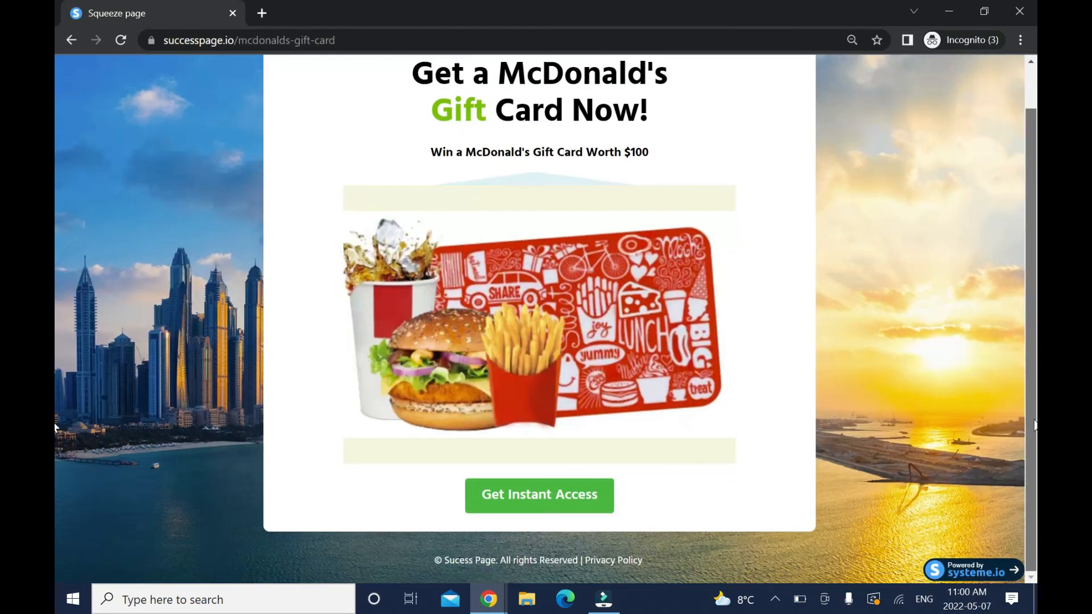
{"action": "left_click", "coordinate": [554, 499]}
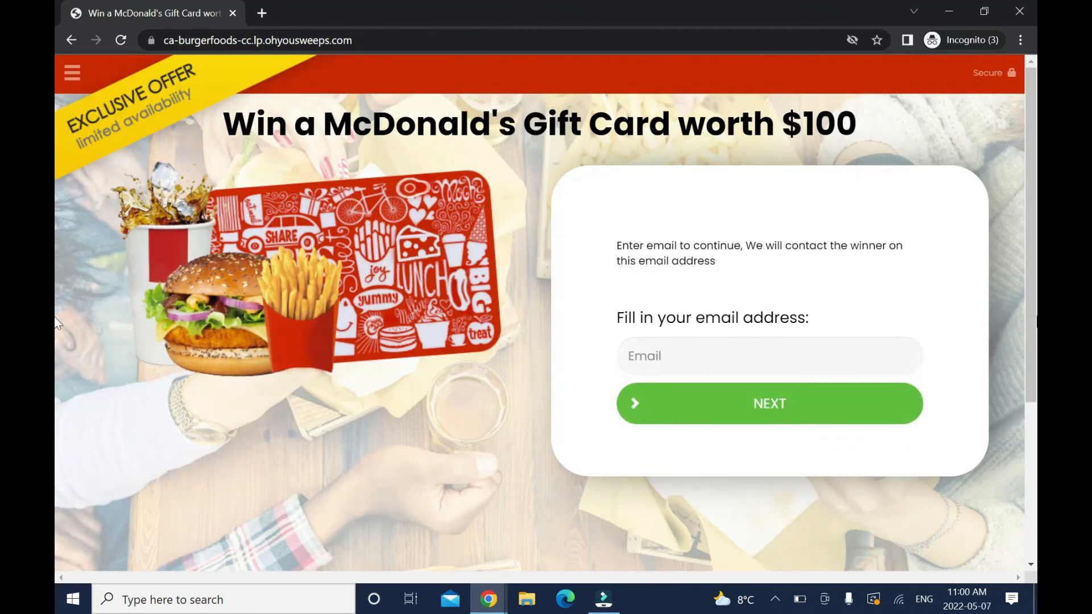
{"action": "mouse_move", "coordinate": [1036, 156]}
{"action": "left_mouse_down"}
{"action": "mouse_move", "coordinate": [1036, 314]}
{"action": "mouse_move", "coordinate": [1036, 137]}
{"action": "left_mouse_up"}
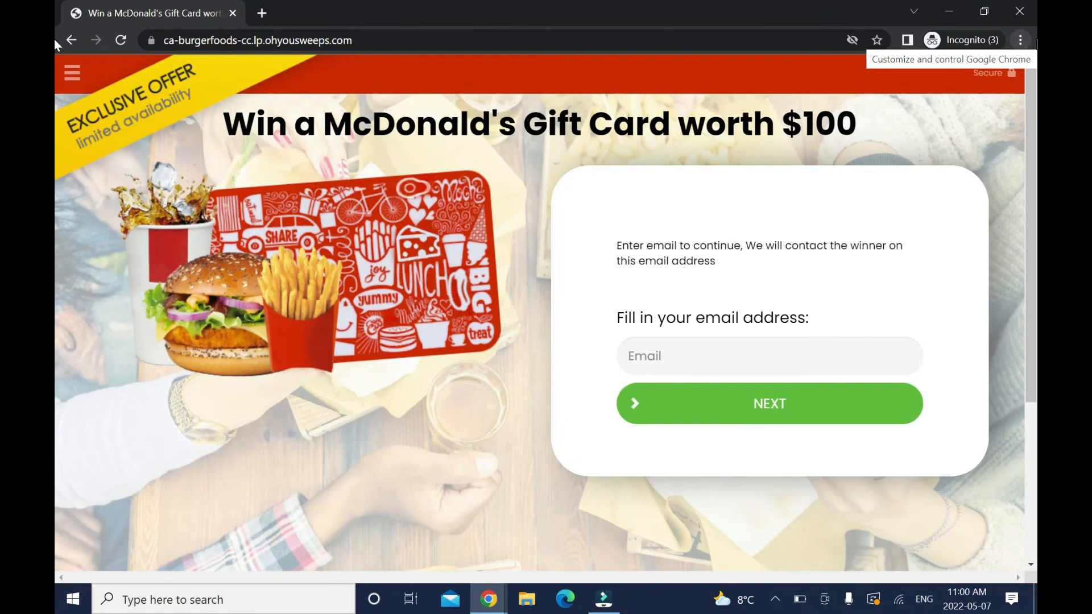